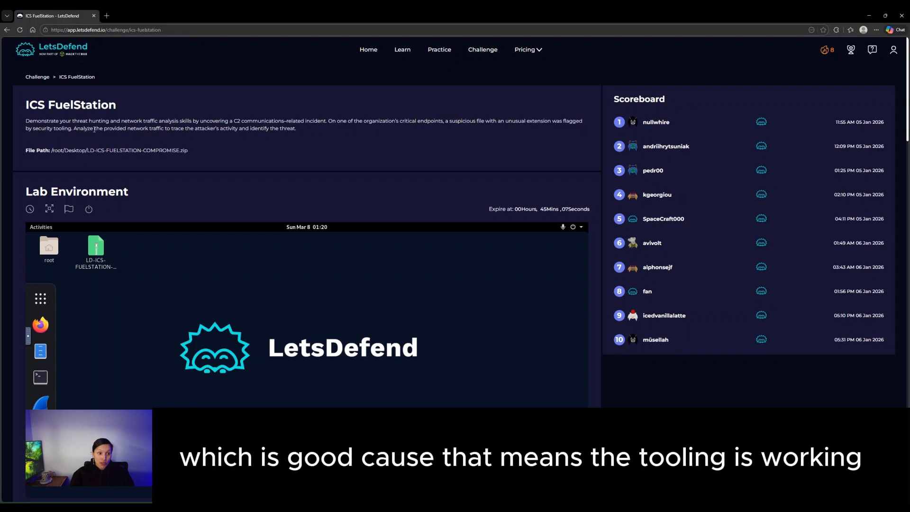
- Open LD-ICS-FUELSTATION-COMPROMISE.pcapng from the FuelStation zip in Wireshark, showing 2912 packets
scroll(225, 158, "down", 2)
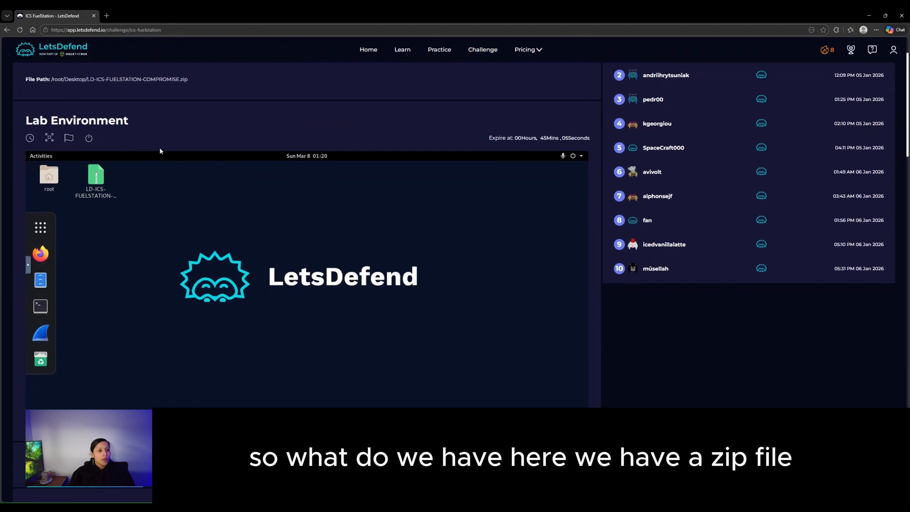
double_click(94, 168)
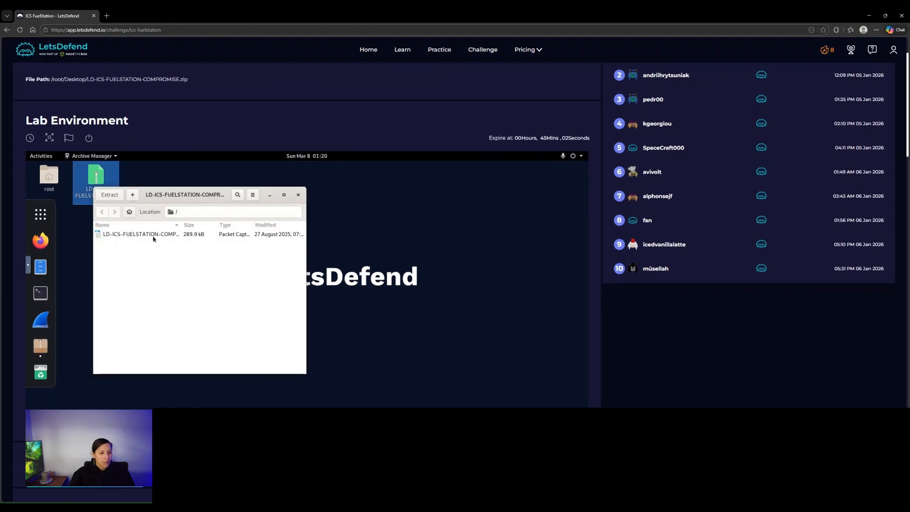
left_click(148, 235)
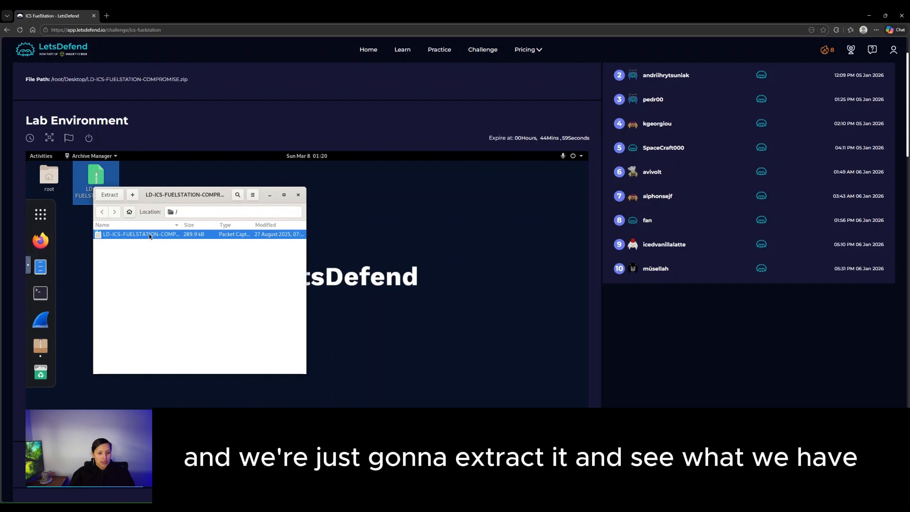
double_click(149, 234)
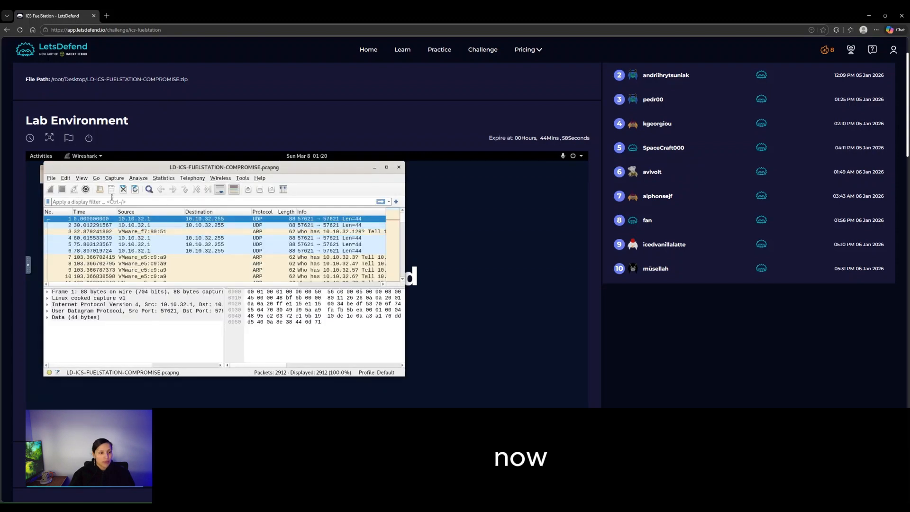
left_click_drag(268, 170, 387, 182)
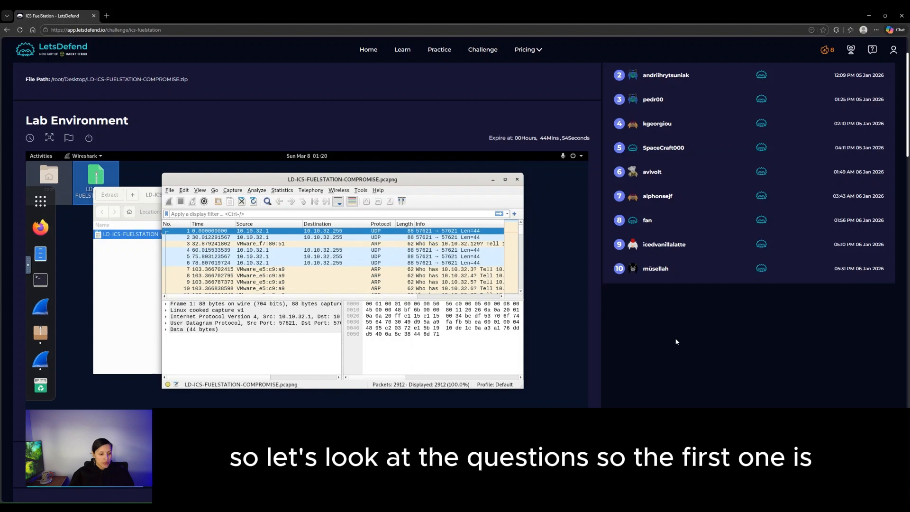
scroll(677, 341, "down", 1)
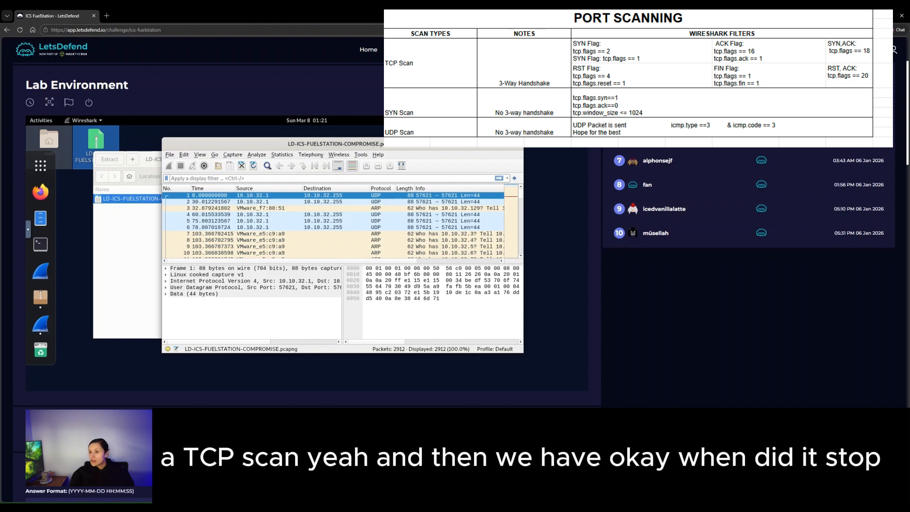
scroll(47, 122, "down", 2)
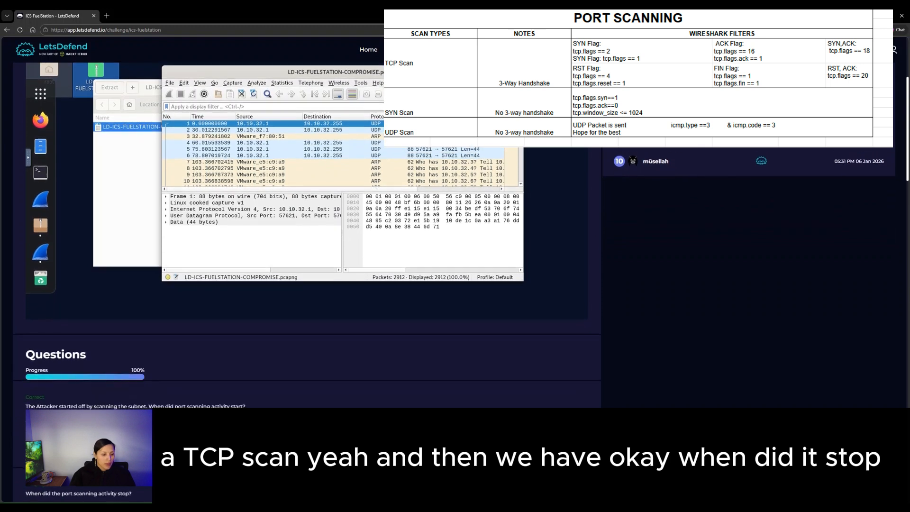
scroll(303, 213, "down", 1)
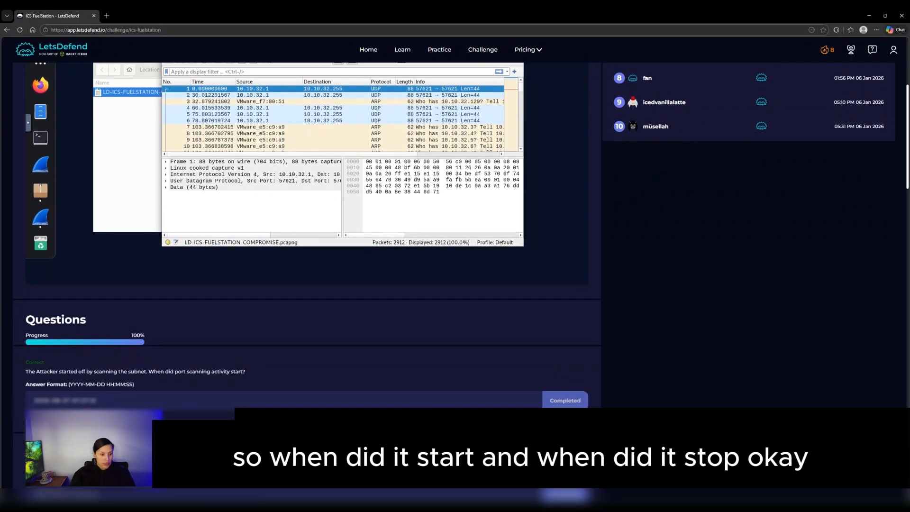
scroll(303, 285, "down", 2)
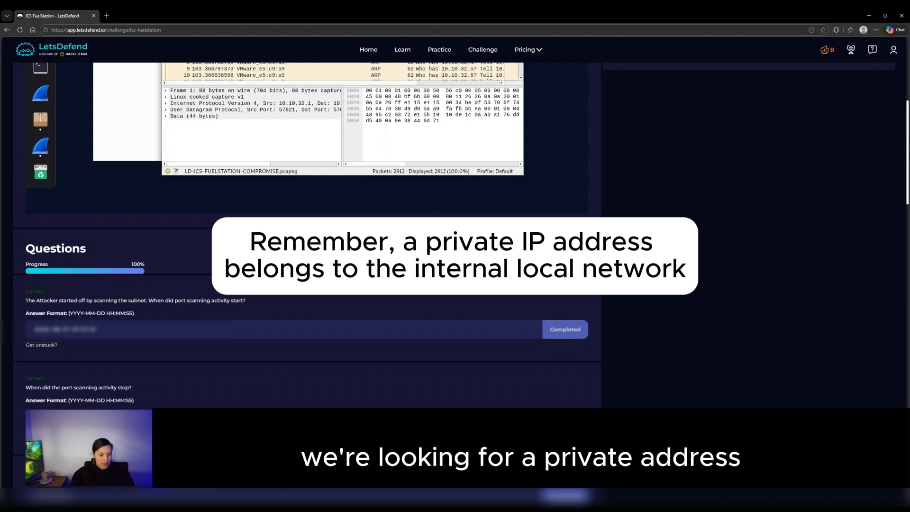
scroll(303, 237, "down", 2)
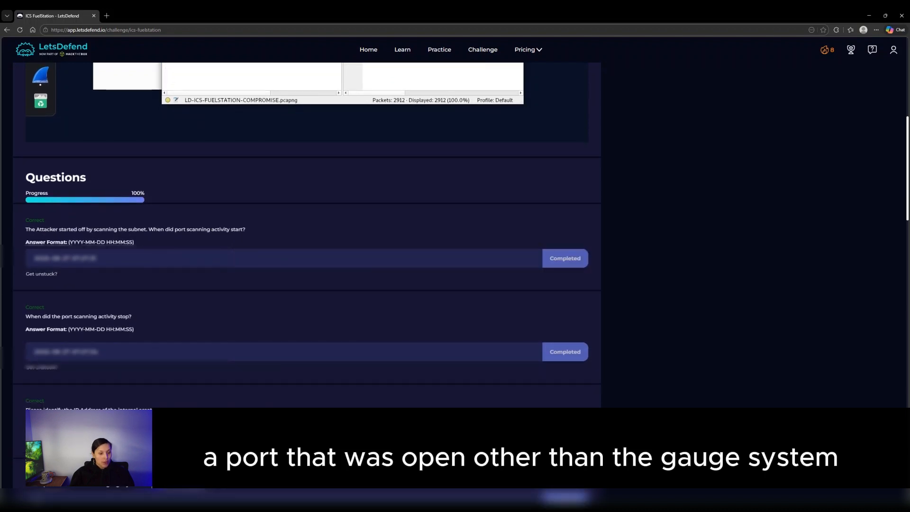
scroll(303, 237, "down", 2)
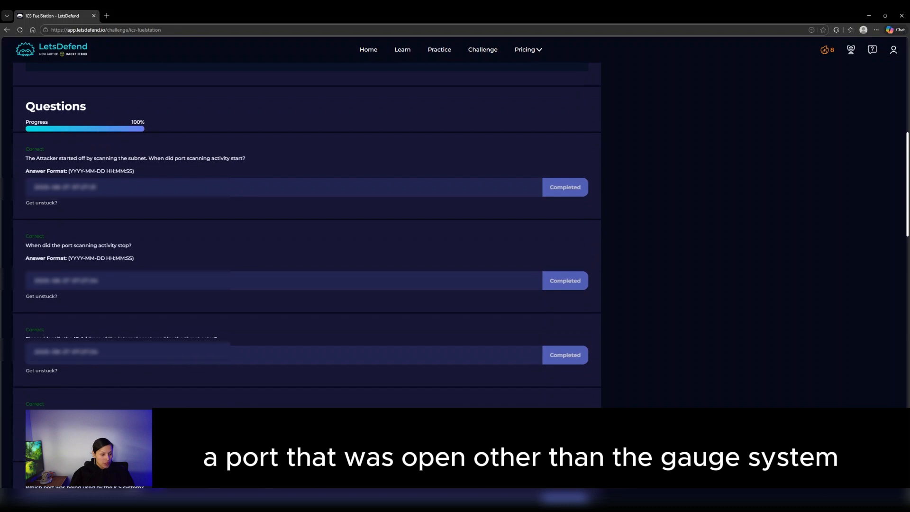
scroll(303, 237, "down", 1)
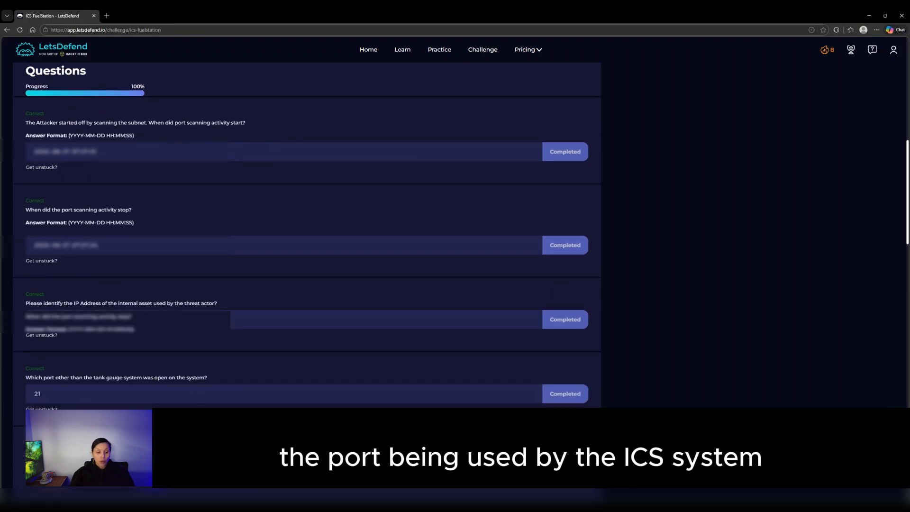
scroll(304, 237, "down", 2)
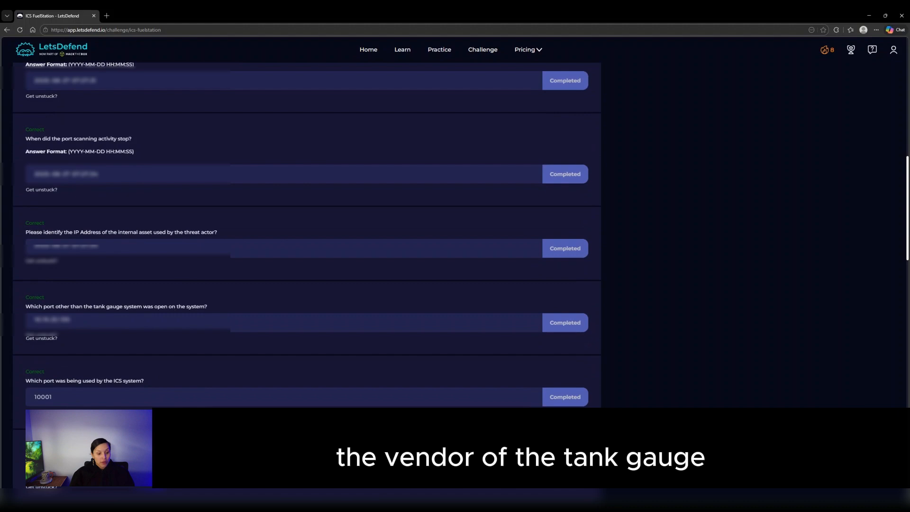
scroll(303, 237, "down", 2)
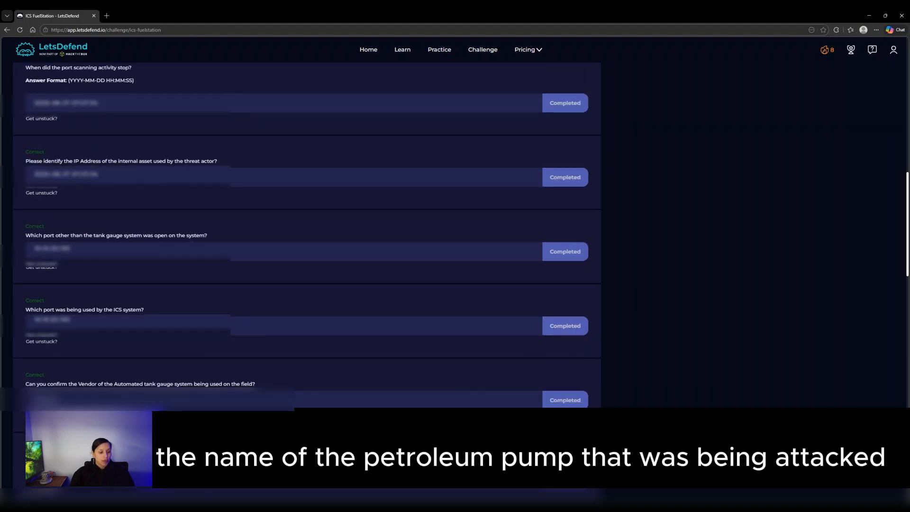
scroll(304, 237, "down", 3)
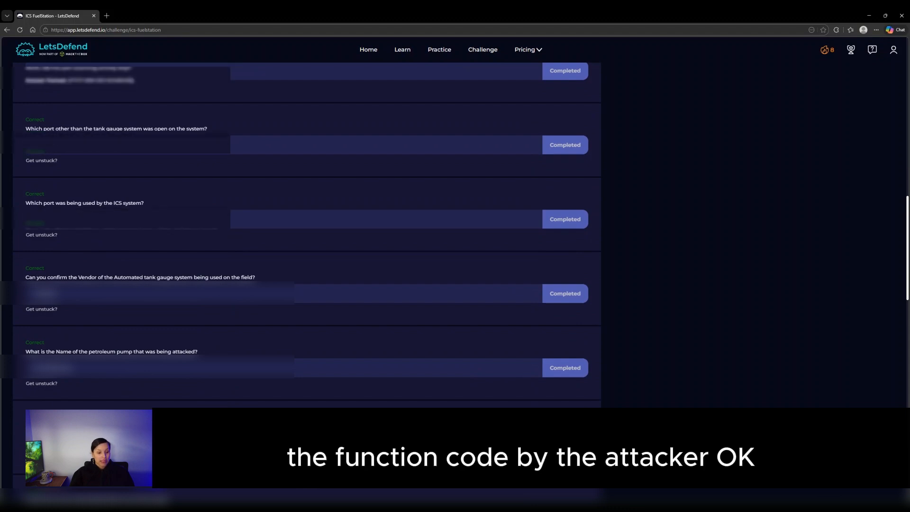
scroll(200, 385, "down", 2)
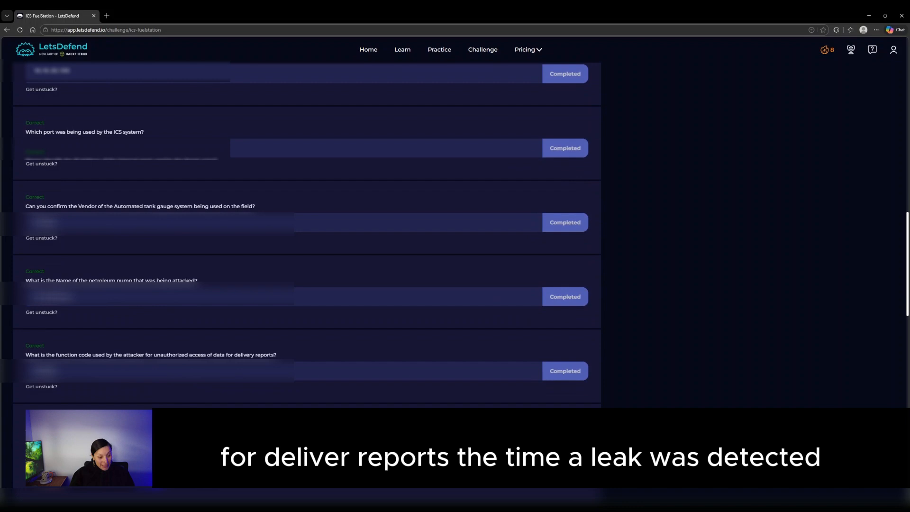
scroll(300, 237, "down", 2)
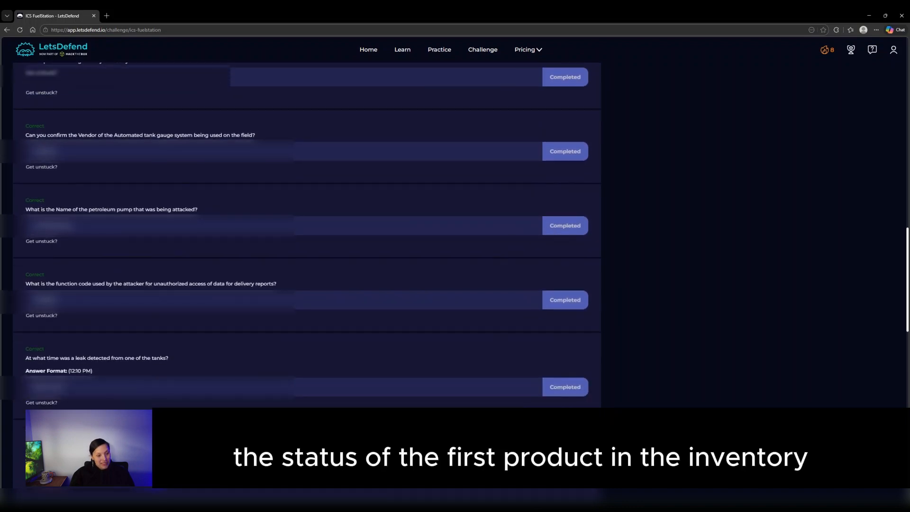
scroll(301, 237, "down", 3)
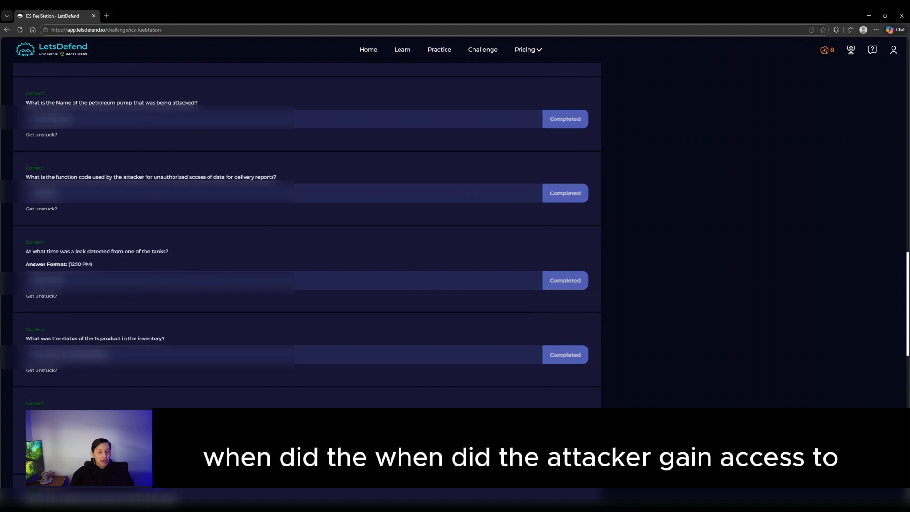
scroll(300, 237, "down", 2)
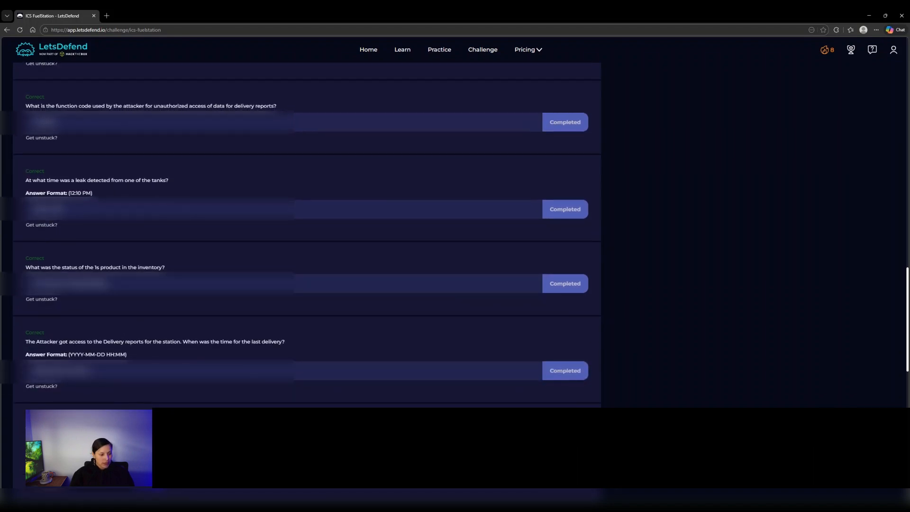
scroll(300, 237, "down", 2)
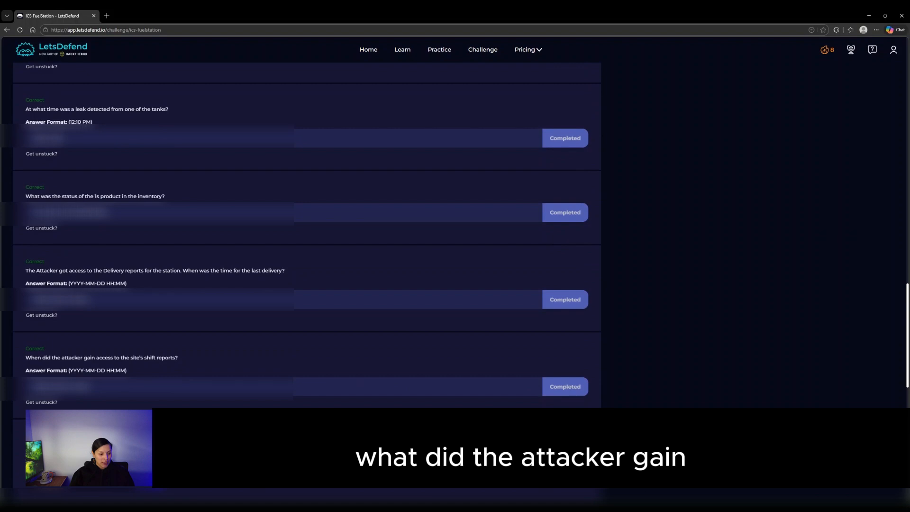
scroll(119, 408, "down", 1)
scroll(119, 408, "down", 2)
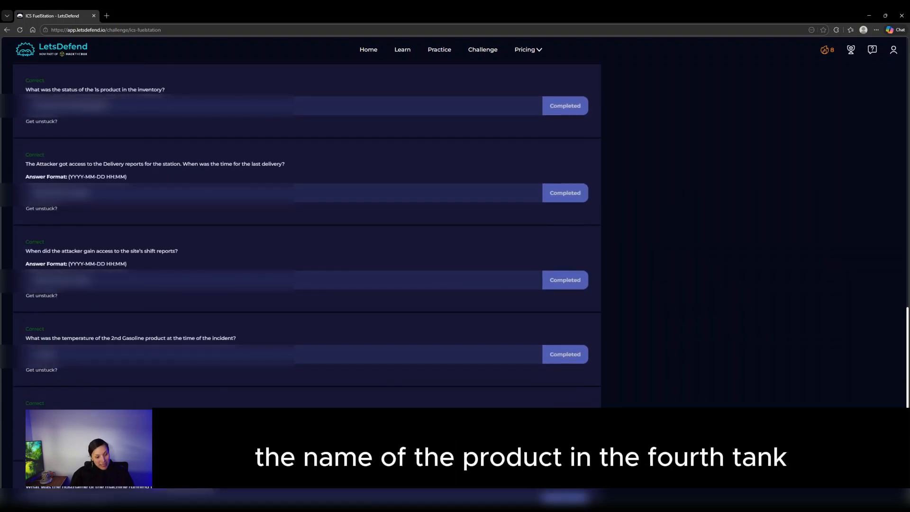
scroll(307, 237, "down", 2)
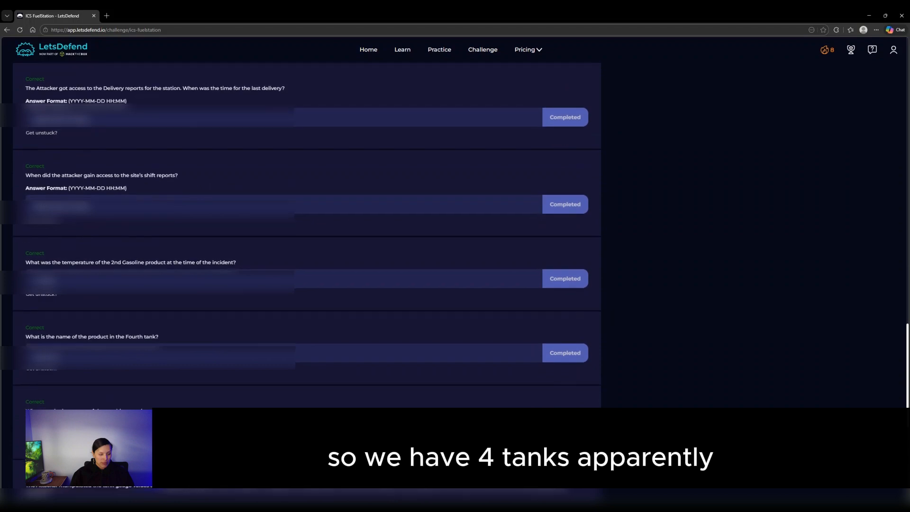
scroll(307, 237, "down", 1)
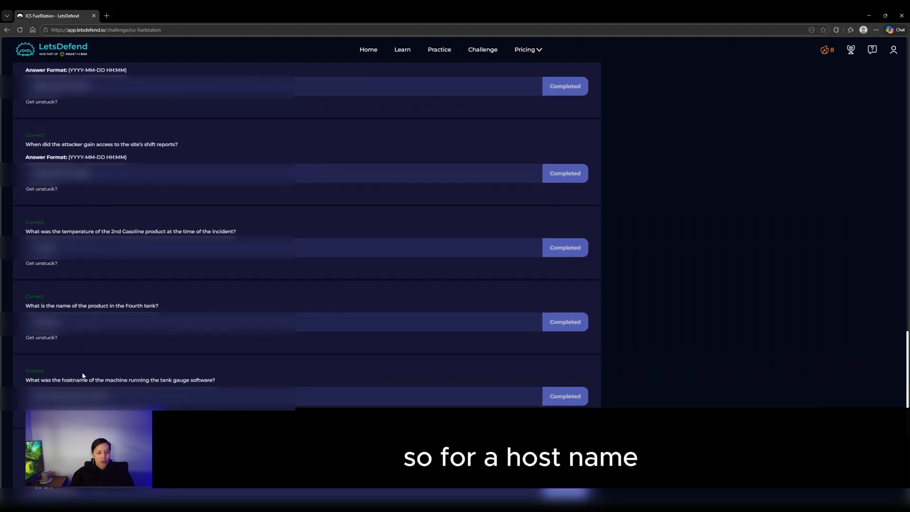
left_click_drag(58, 378, 104, 379)
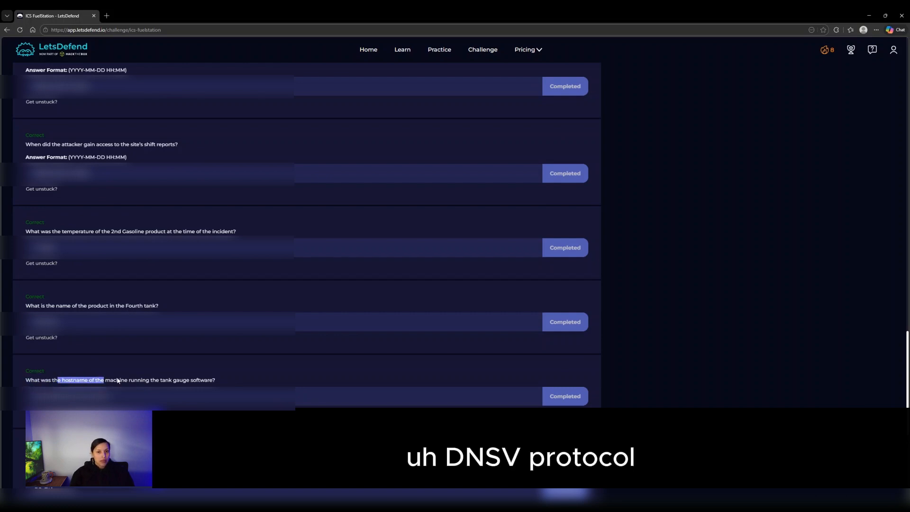
scroll(119, 380, "down", 1)
scroll(120, 379, "down", 1)
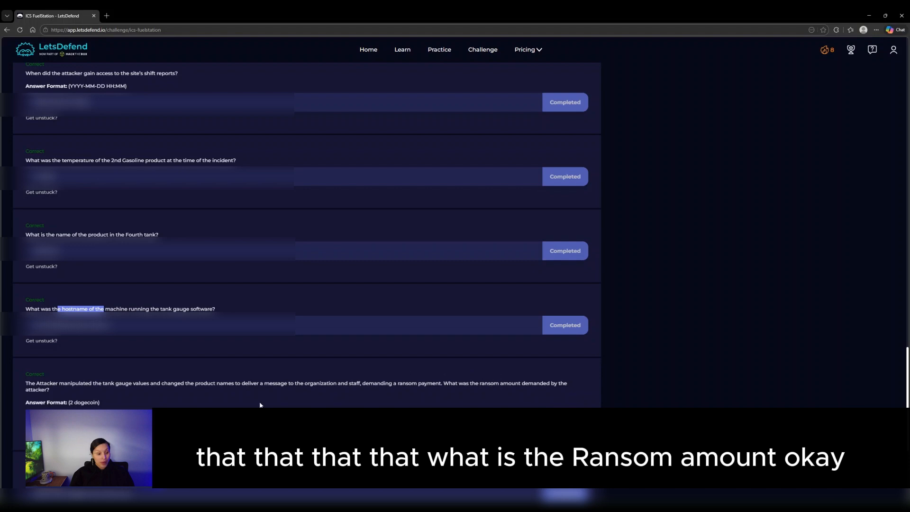
scroll(491, 384, "down", 1)
scroll(112, 377, "down", 1)
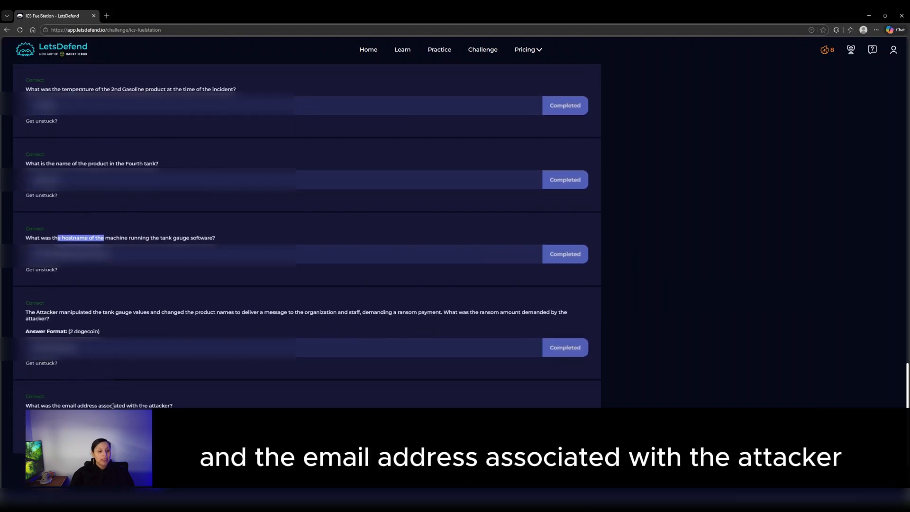
scroll(192, 405, "up", 10)
scroll(190, 403, "up", 15)
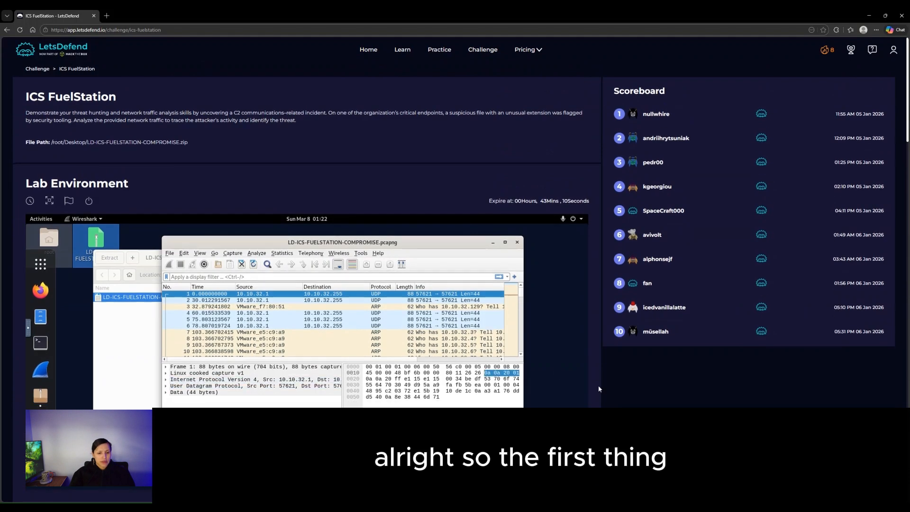
scroll(599, 385, "down", 5)
scroll(468, 394, "up", 1)
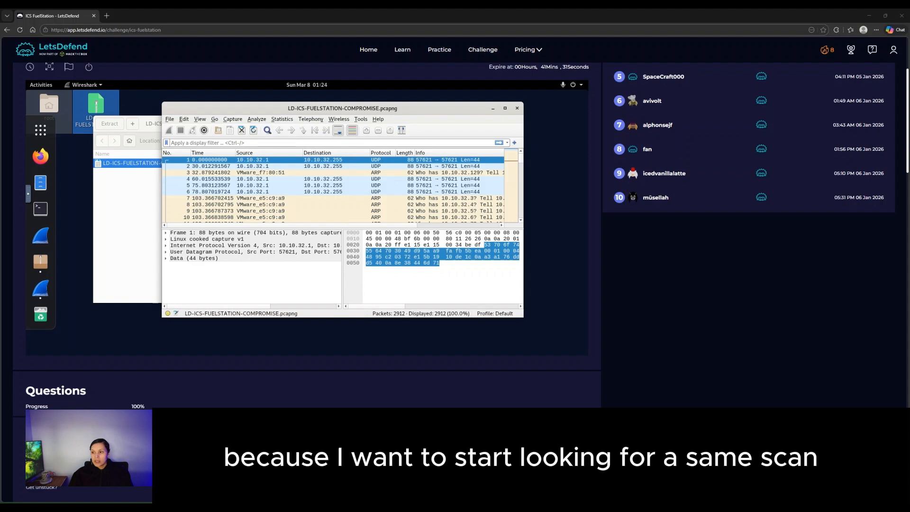
- Apply the display filter tcp.flags.syn == 1, leaving 1011 SYN packets
left_click(234, 142)
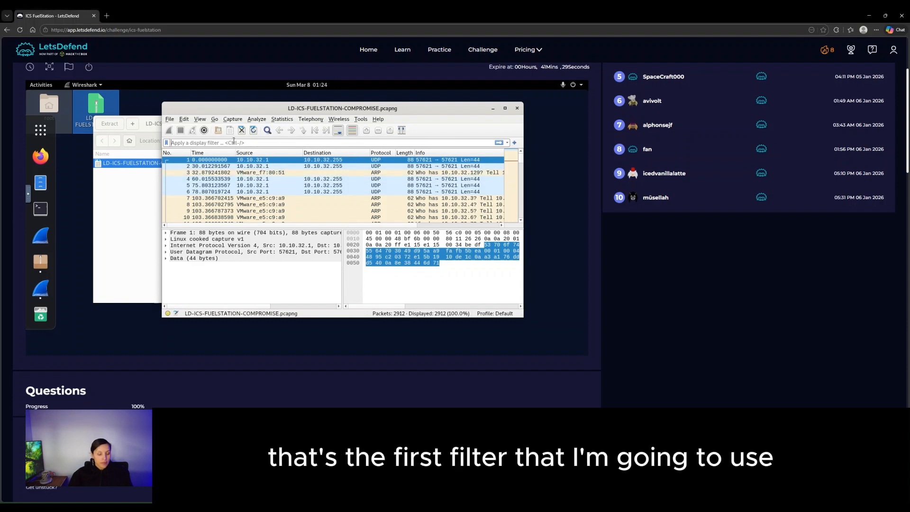
type("jtcp")
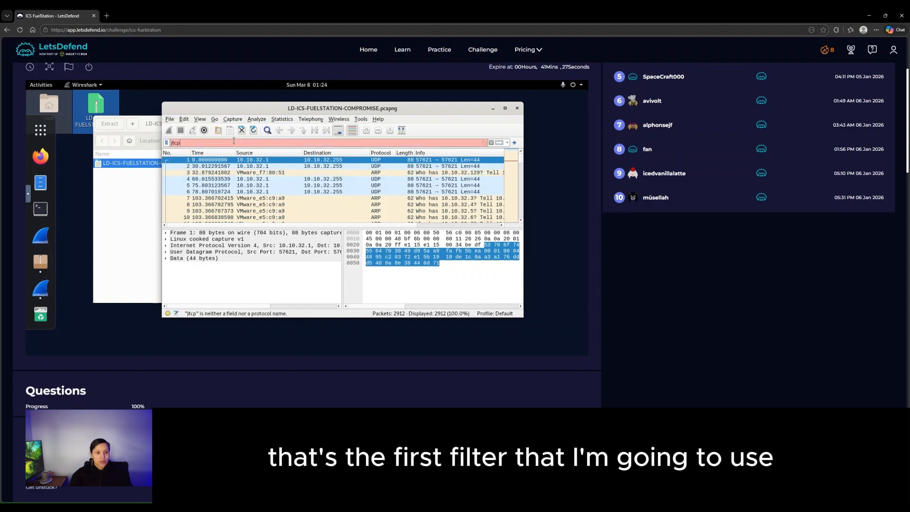
key("BackSpace")
key("BackSpace")
key("BackSpace")
key("BackSpace")
type("tcp.")
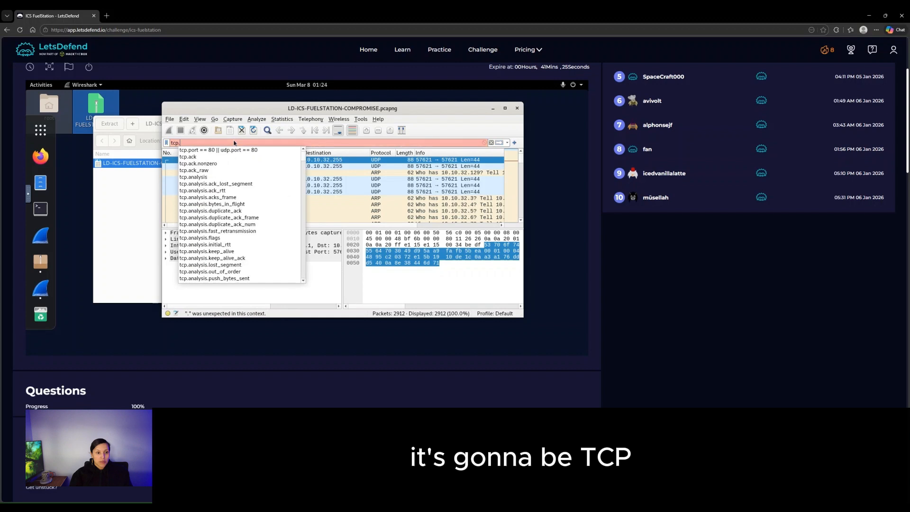
type("flags.sun")
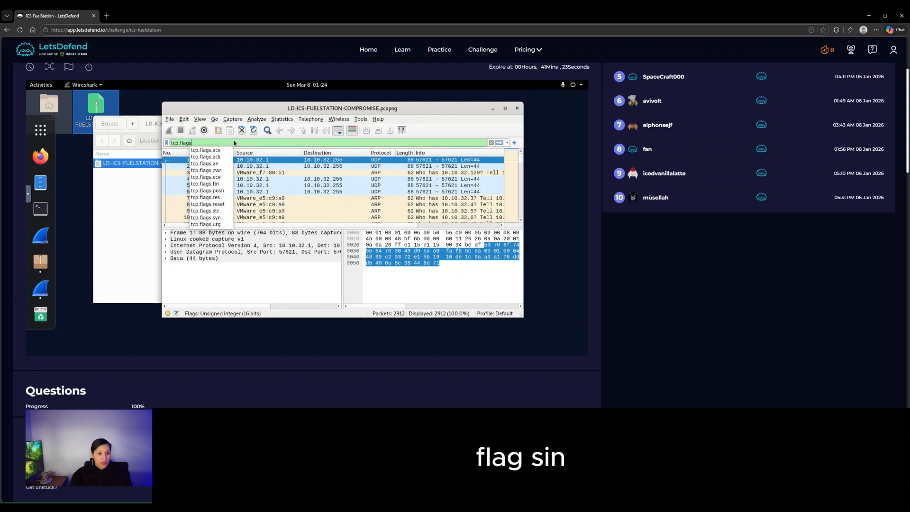
key("BackSpace")
key("BackSpace")
type("y")
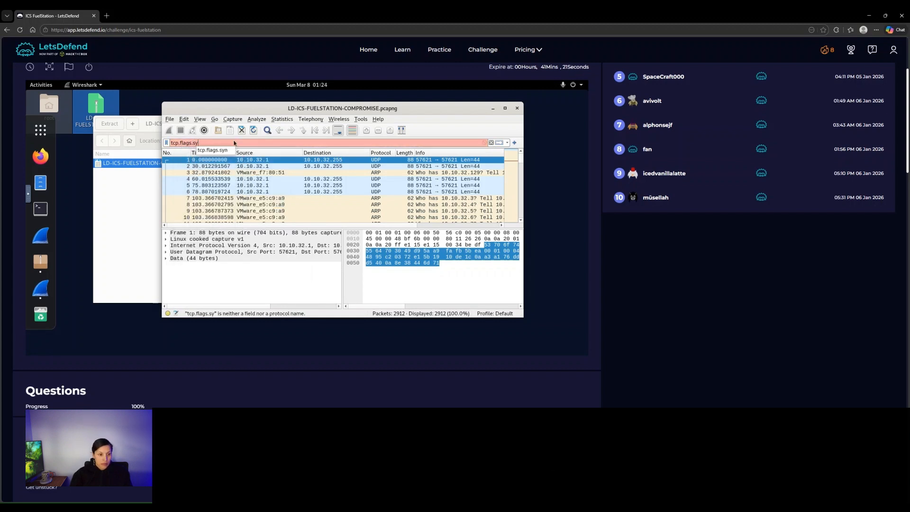
type("n == 1")
key("Return")
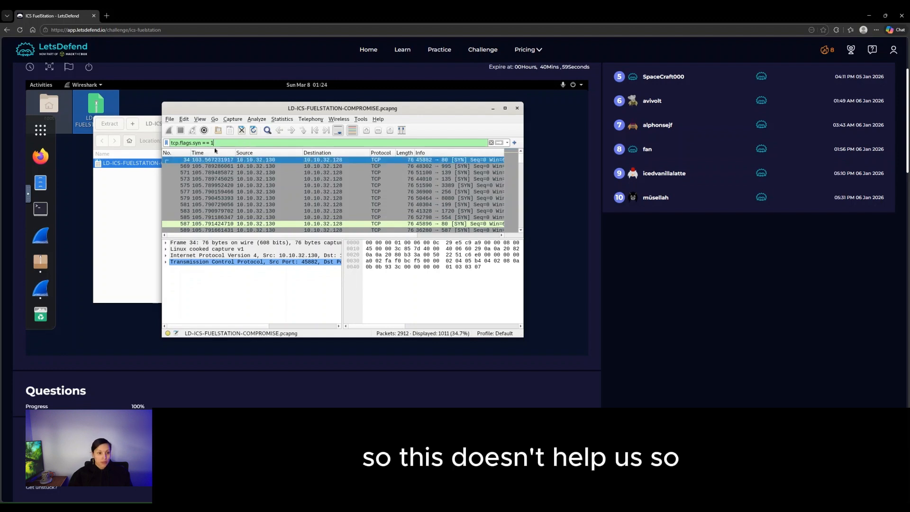
- Set the Time column to UTC Date and Time of Day and maximize the Wireshark window
left_click(203, 159)
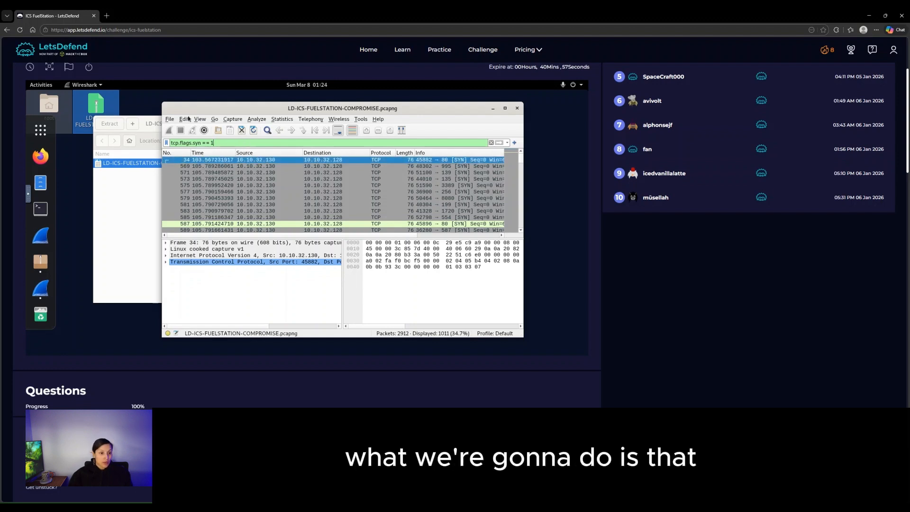
left_click(192, 121)
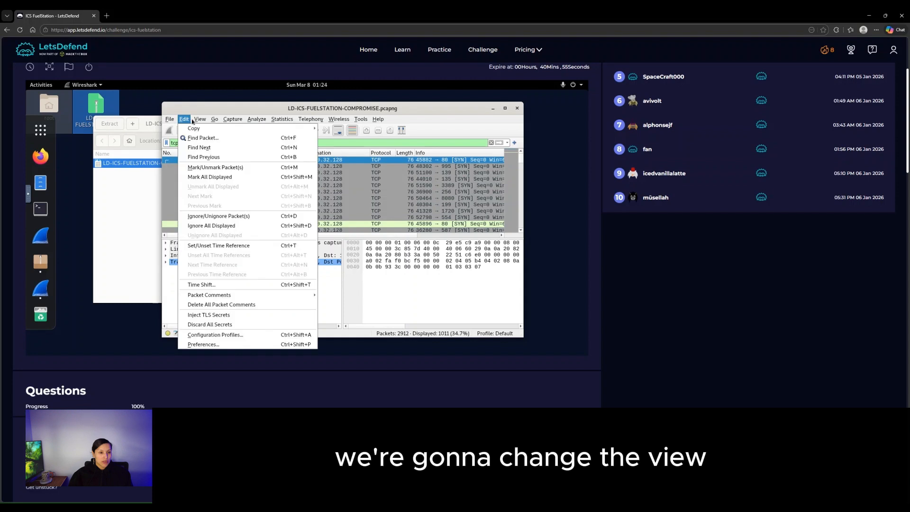
mouse_move(194, 120)
mouse_move(232, 205)
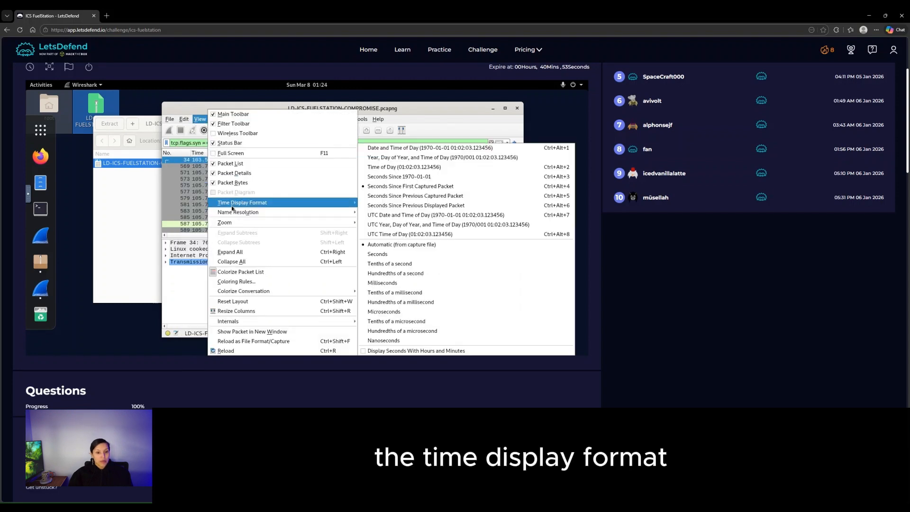
left_click(423, 215)
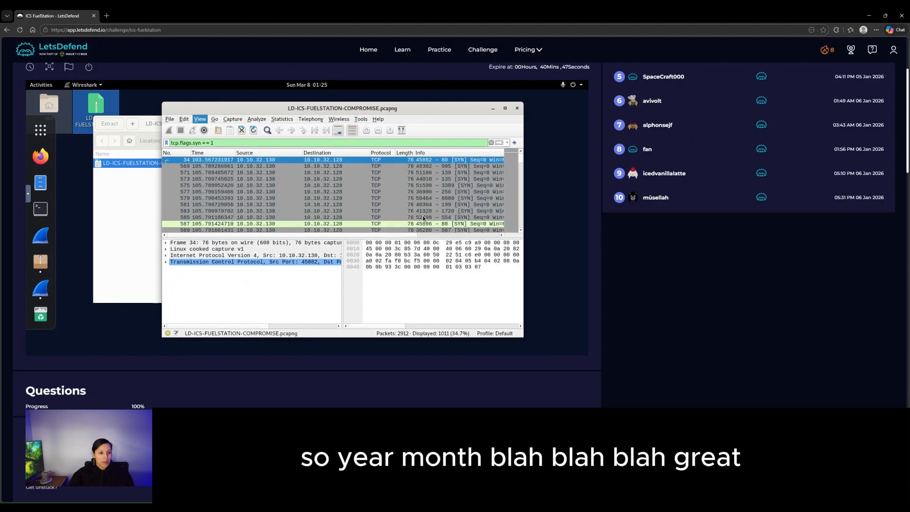
double_click(375, 108)
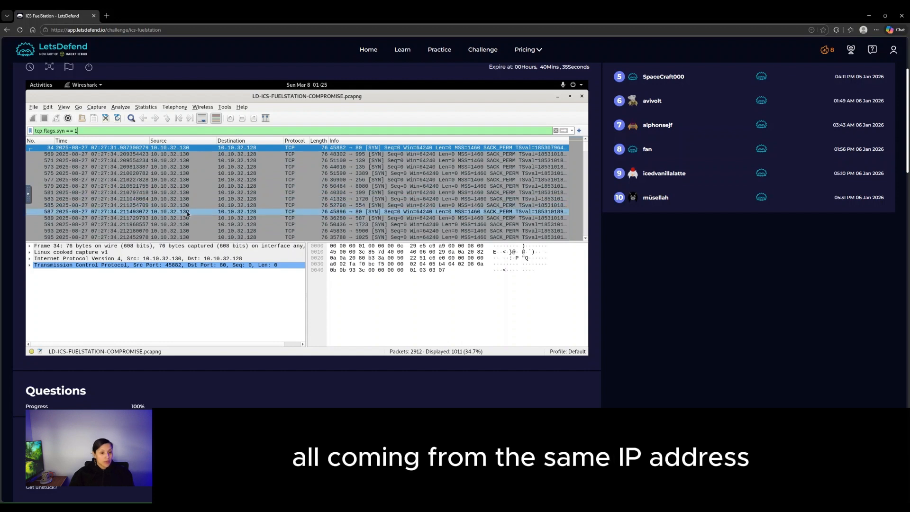
scroll(187, 214, "down", 3)
scroll(187, 214, "up", 3)
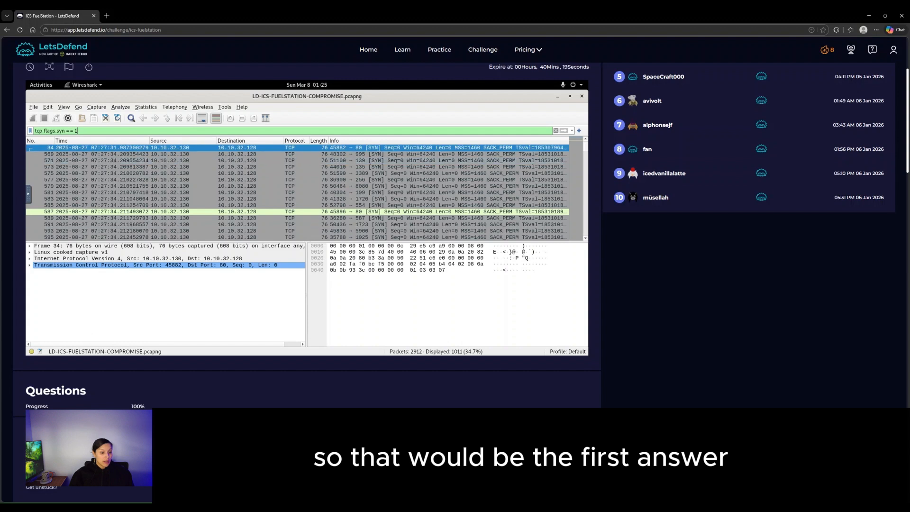
scroll(303, 214, "down", 1)
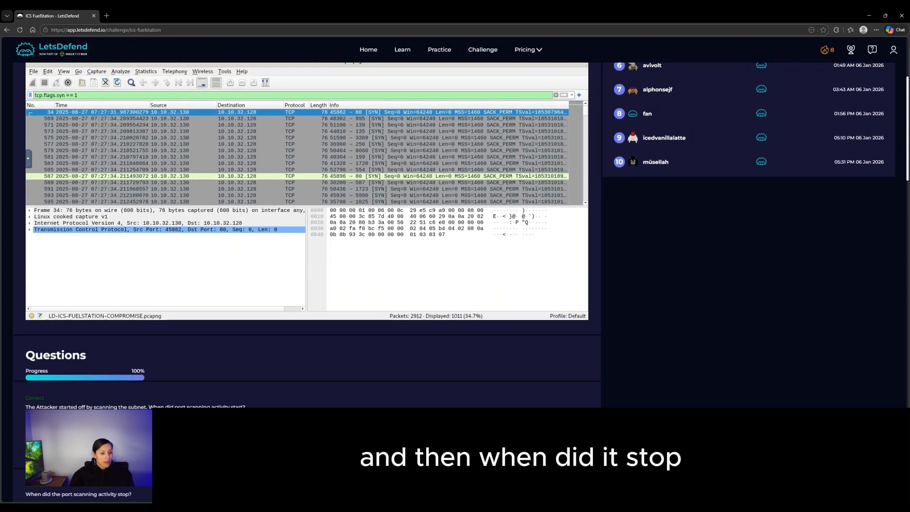
left_click(265, 176)
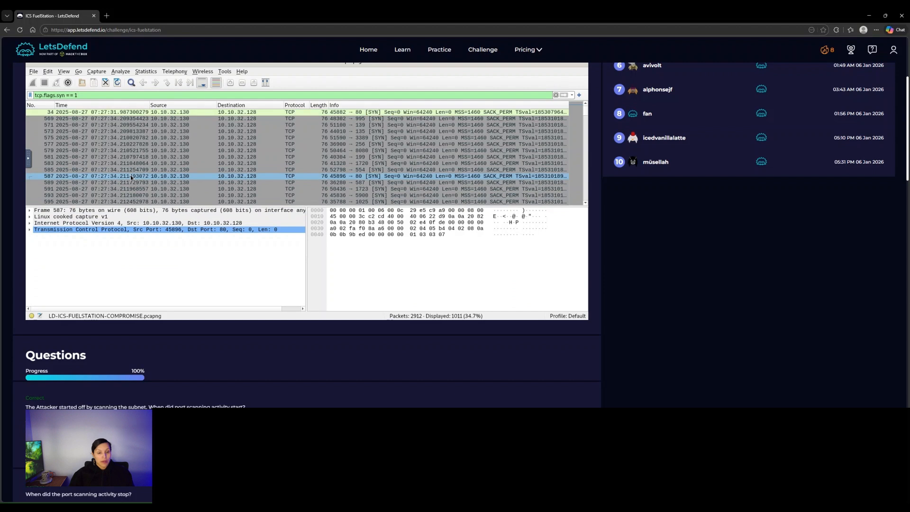
scroll(360, 181, "down", 4)
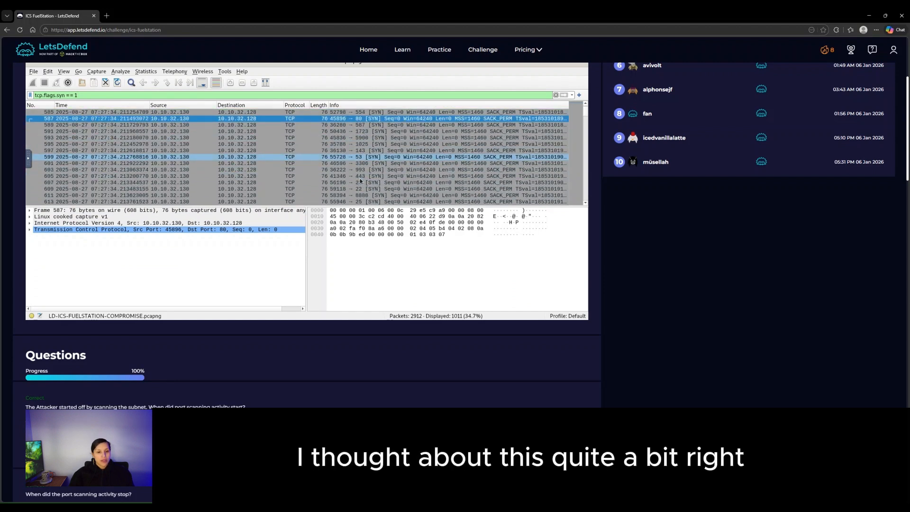
scroll(360, 180, "down", 16)
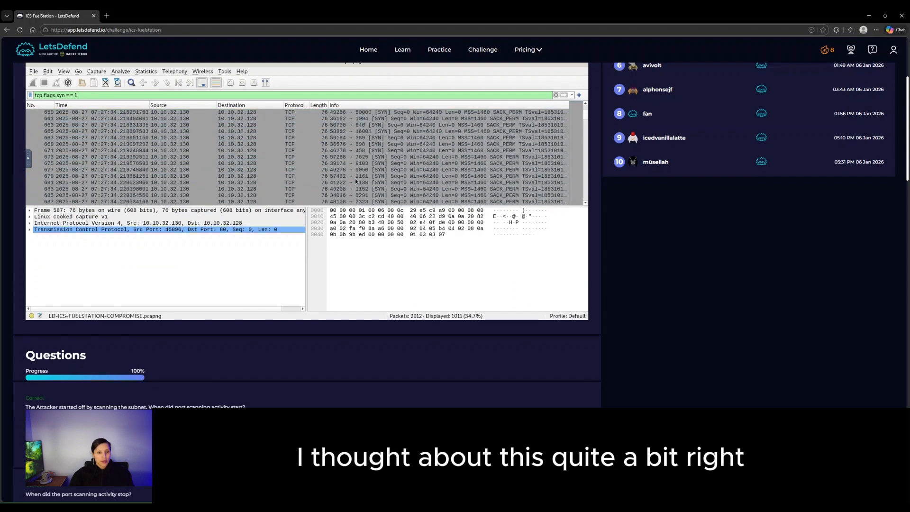
left_click_drag(586, 118, 584, 202)
scroll(192, 170, "up", 2)
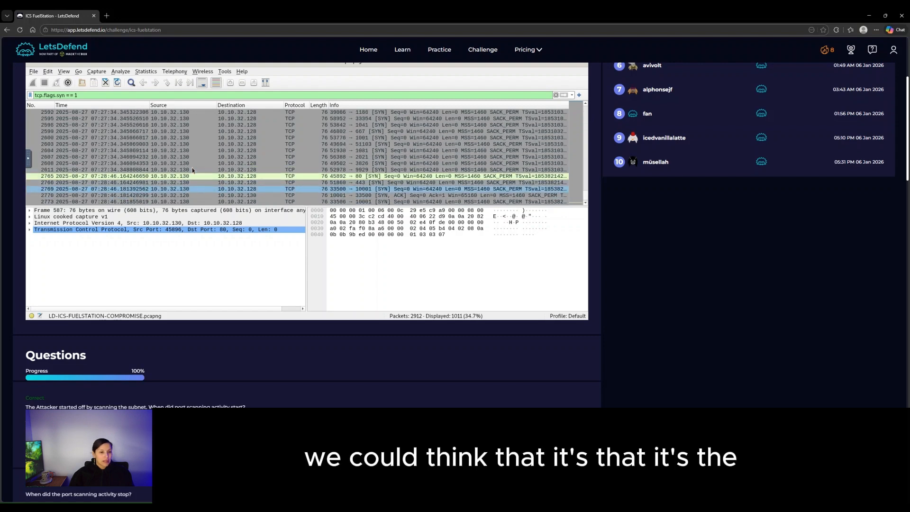
scroll(193, 170, "down", 2)
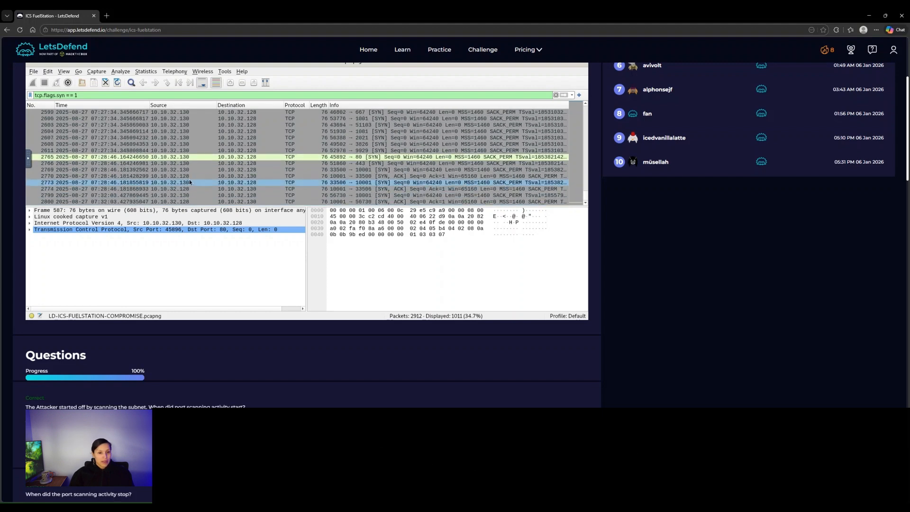
scroll(190, 183, "up", 15)
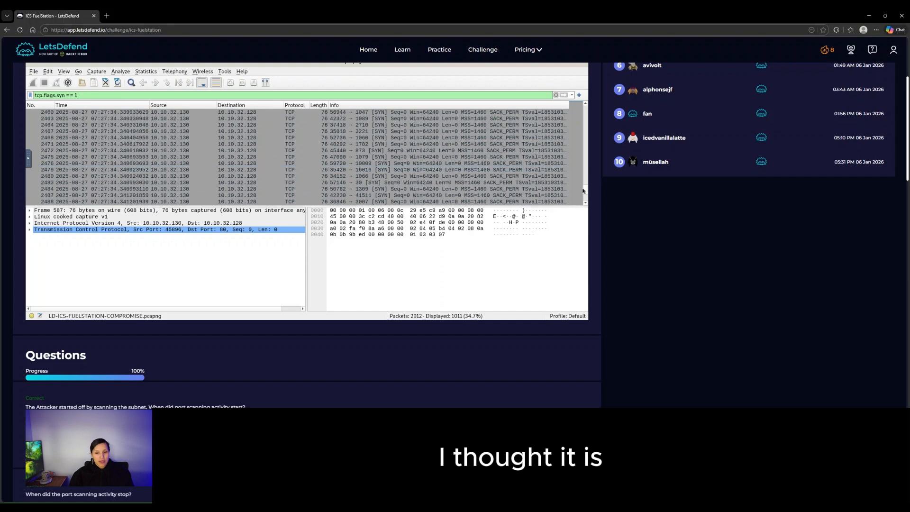
left_click_drag(594, 116, 591, 102)
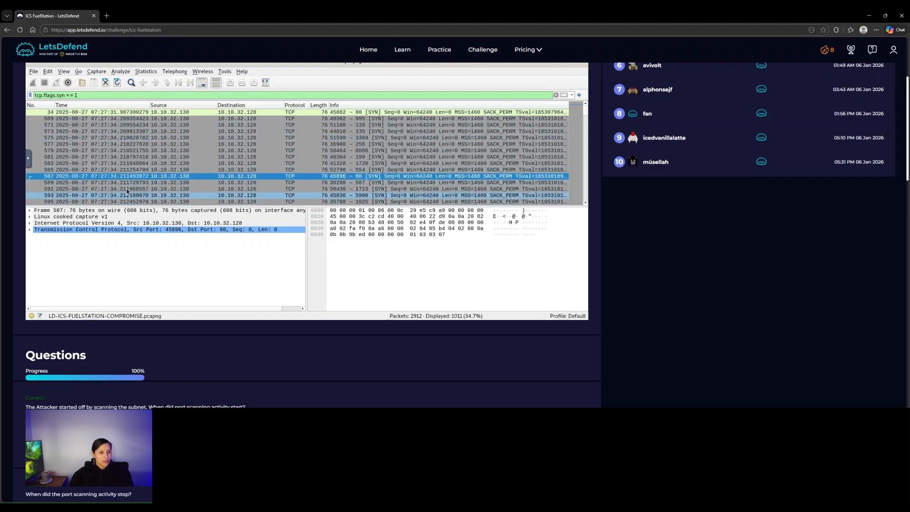
scroll(138, 370, "down", 1)
scroll(137, 370, "down", 1)
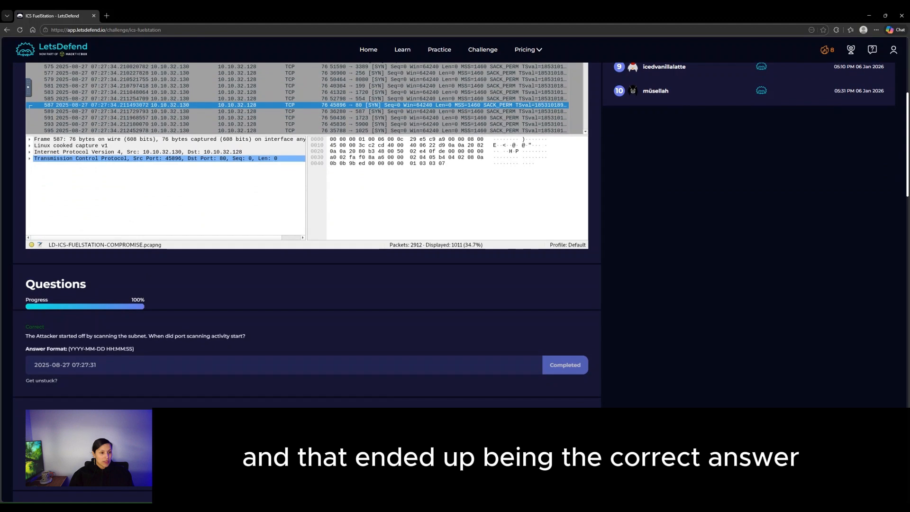
scroll(461, 282, "down", 1)
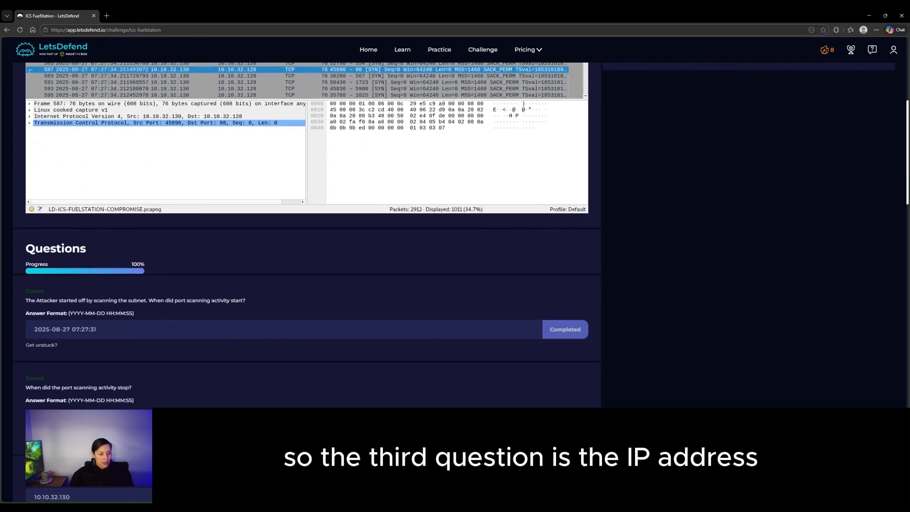
scroll(185, 201, "up", 3)
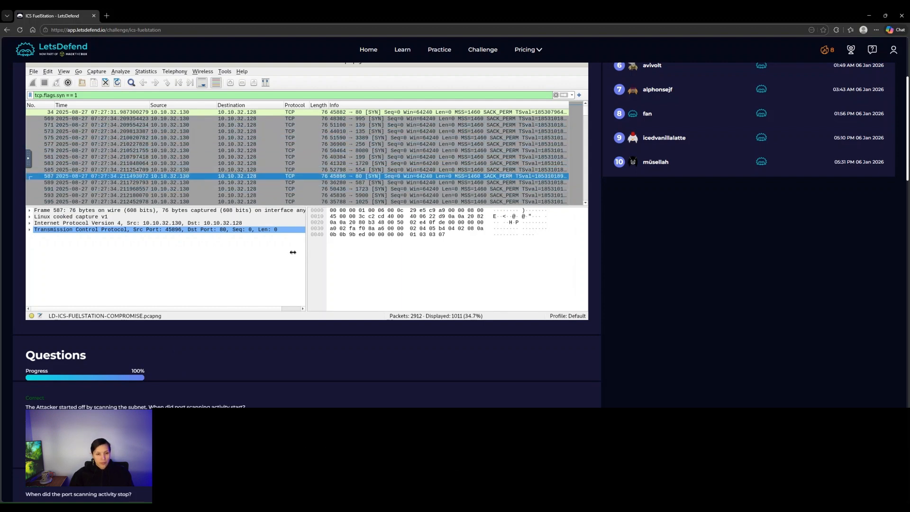
scroll(278, 365, "down", 4)
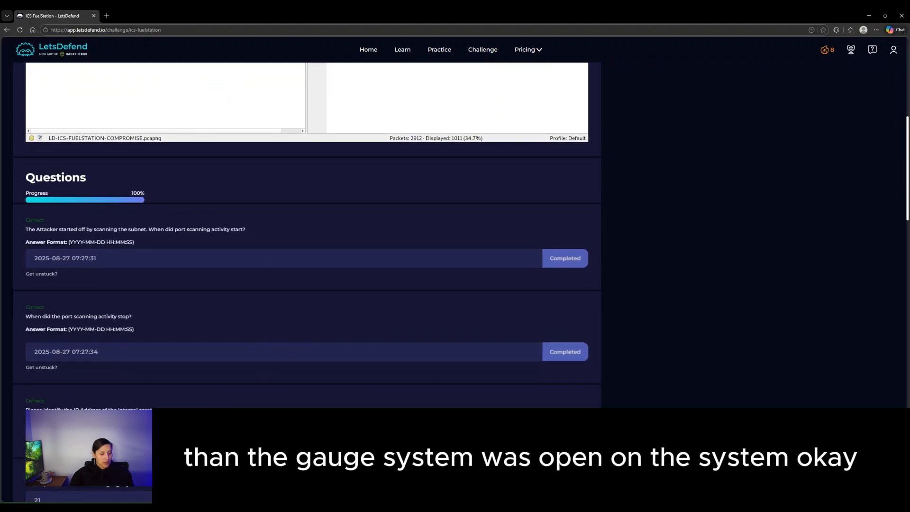
scroll(162, 72, "up", 4)
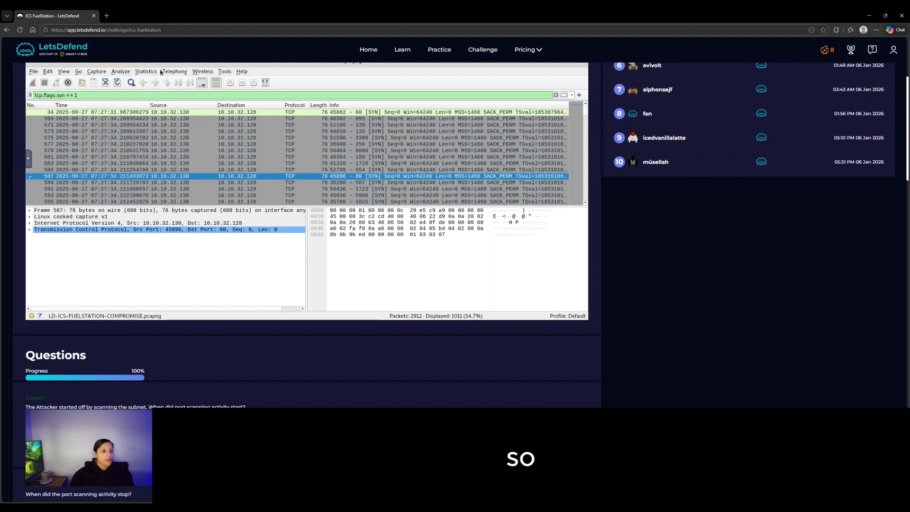
- Show Statistics > Conversations on the TCP tab, sorted by destination port
left_click(146, 72)
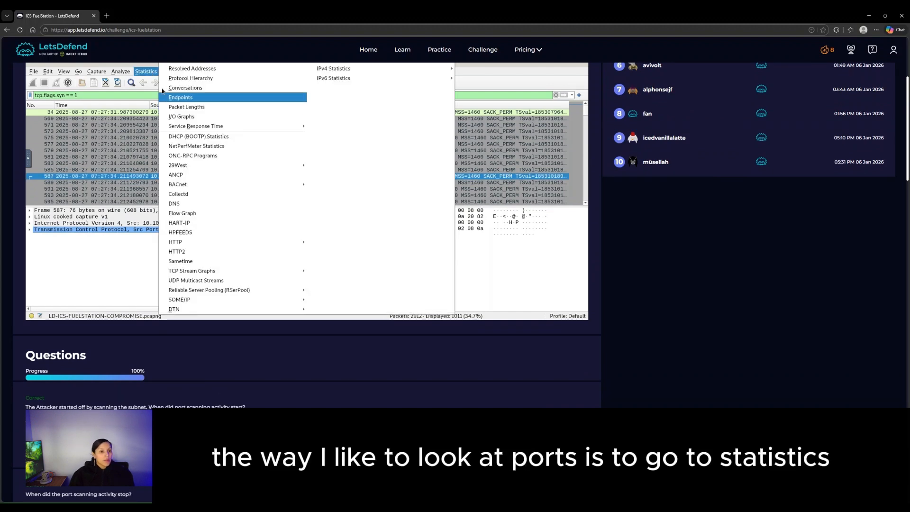
left_click(190, 88)
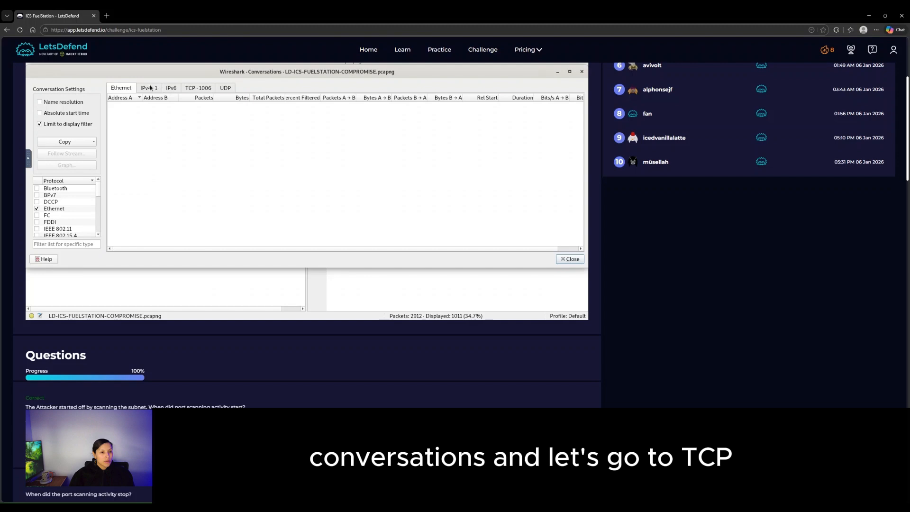
left_click(204, 92)
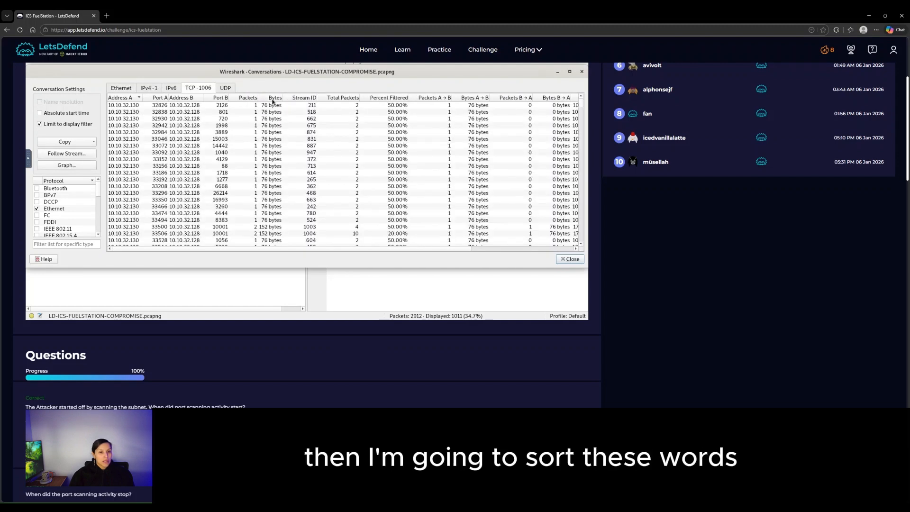
left_click(221, 98)
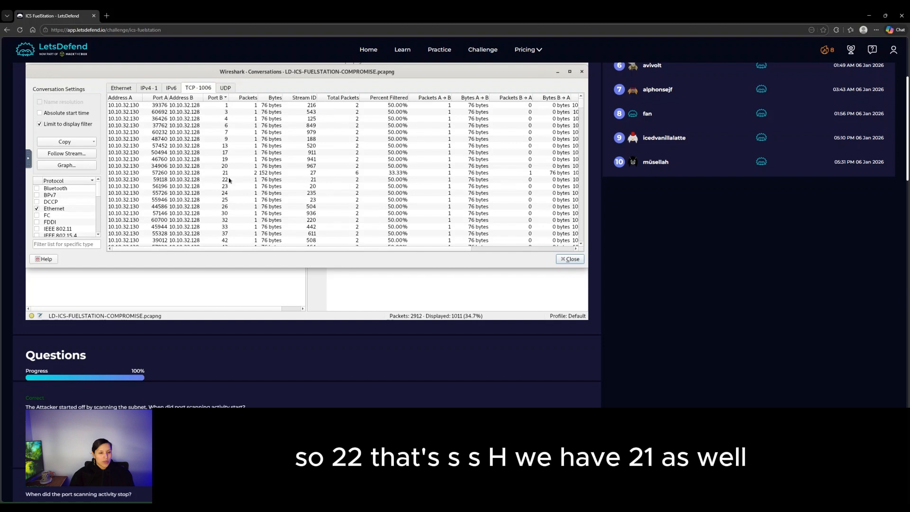
- Inspect the conversations to ports 22 and 20, then close the summary
scroll(228, 208, "down", 12)
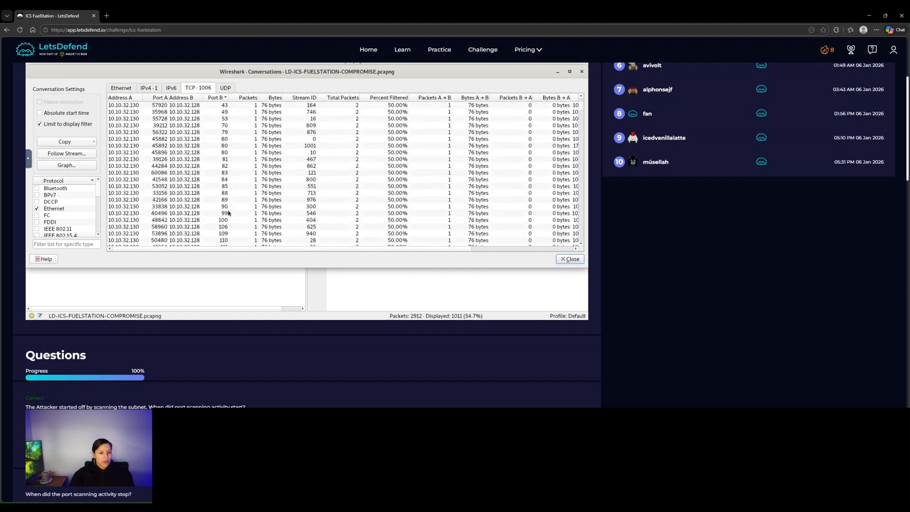
scroll(229, 213, "up", 3)
scroll(228, 214, "up", 5)
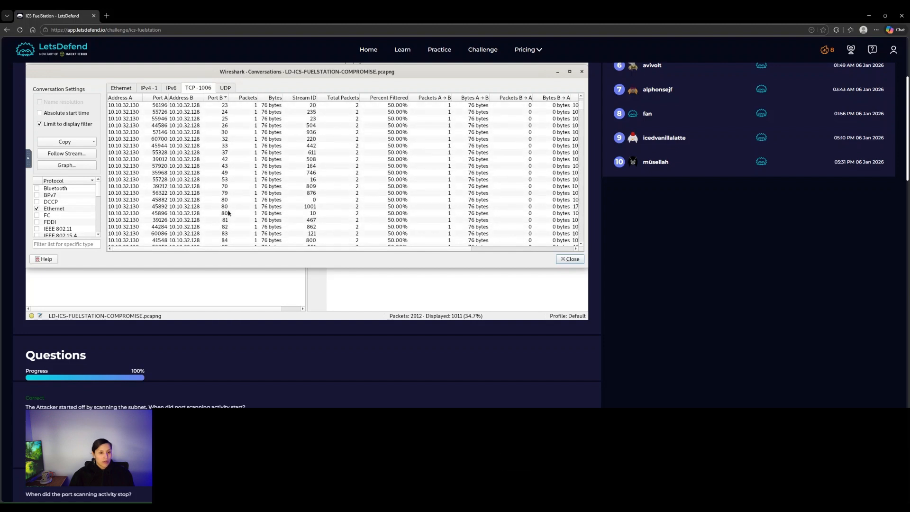
left_click(234, 160)
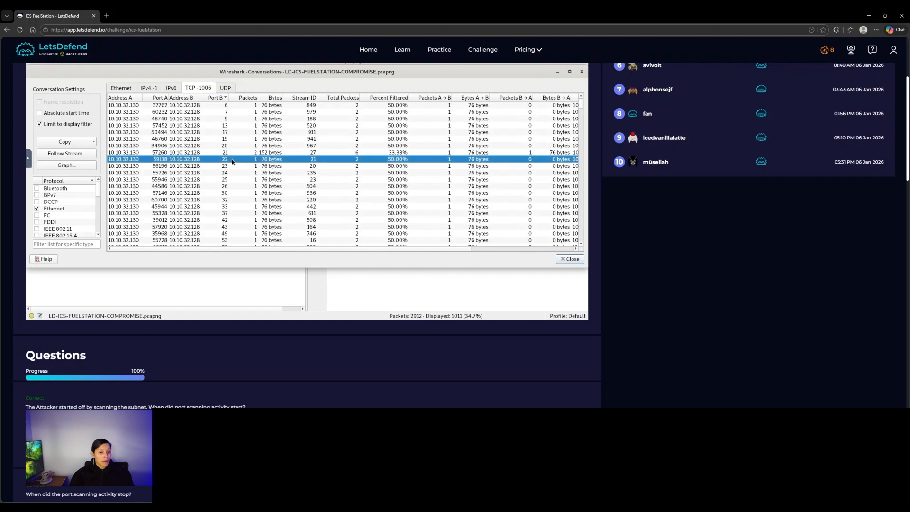
left_click(233, 148)
scroll(232, 159, "up", 1)
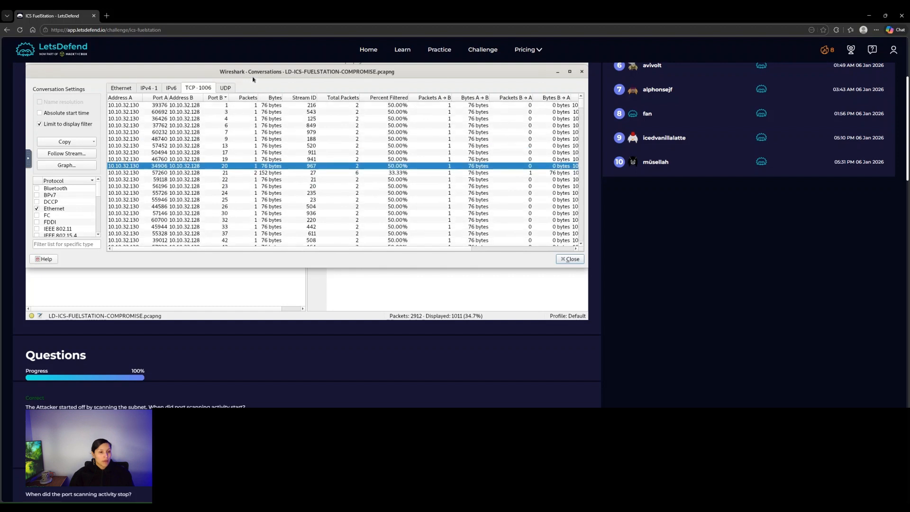
left_click(582, 72)
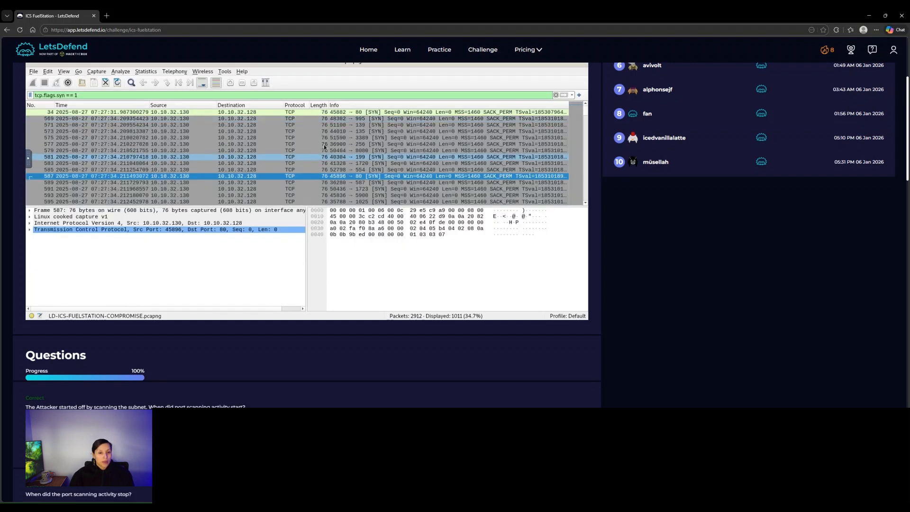
- Select frame 621, the 57260 → 21 SYN packet, to view its details and hex
scroll(214, 157, "down", 8)
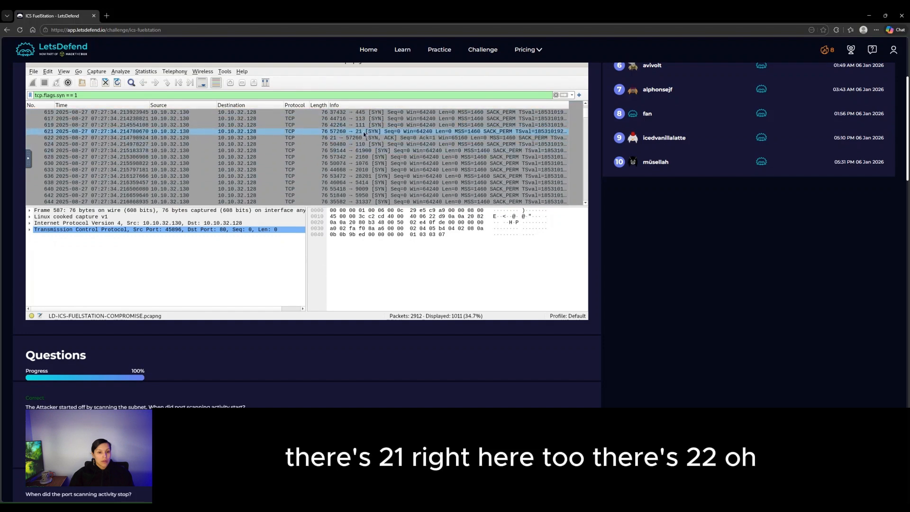
left_click(364, 132)
scroll(364, 134, "up", 7)
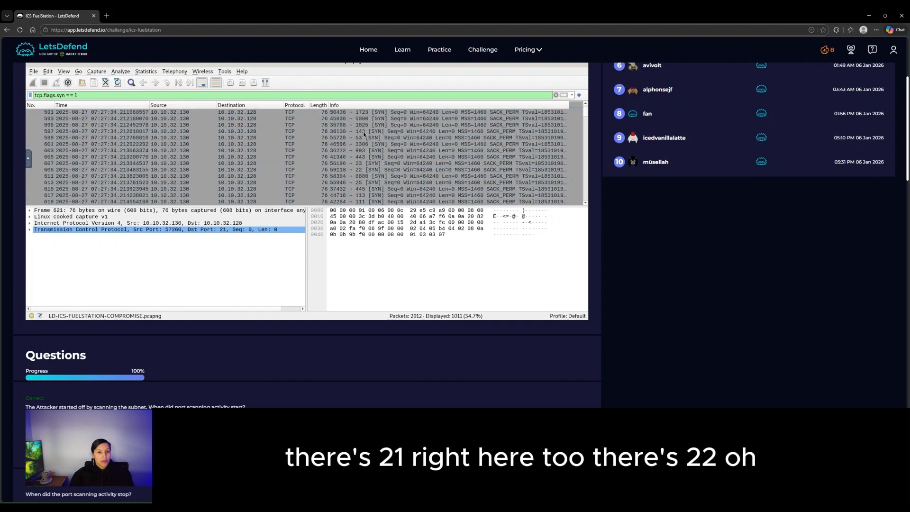
scroll(363, 138, "down", 4)
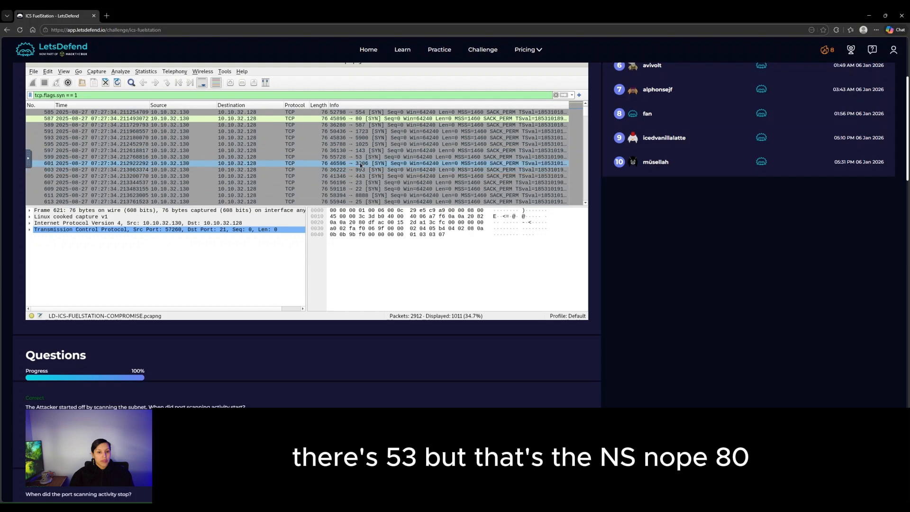
scroll(365, 147, "up", 3)
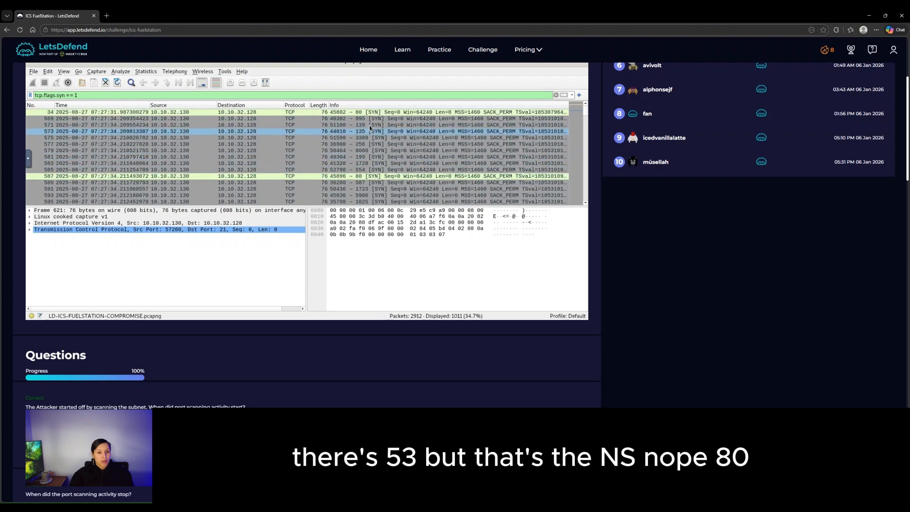
scroll(366, 131, "down", 5)
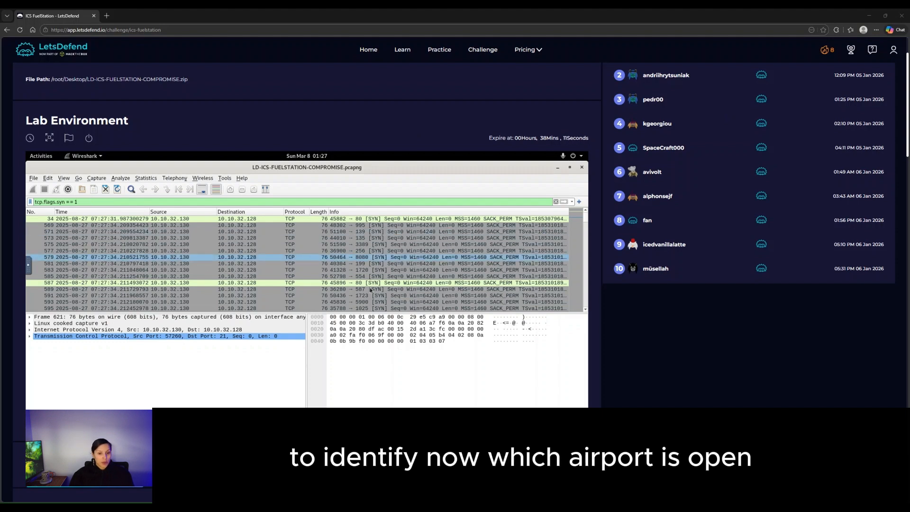
- Extend the filter to tcp.flags.syn == 1 and tcp.flags.ack == 1, leaving five SYN-ACK replies
left_click(95, 203)
type("and tcp.f")
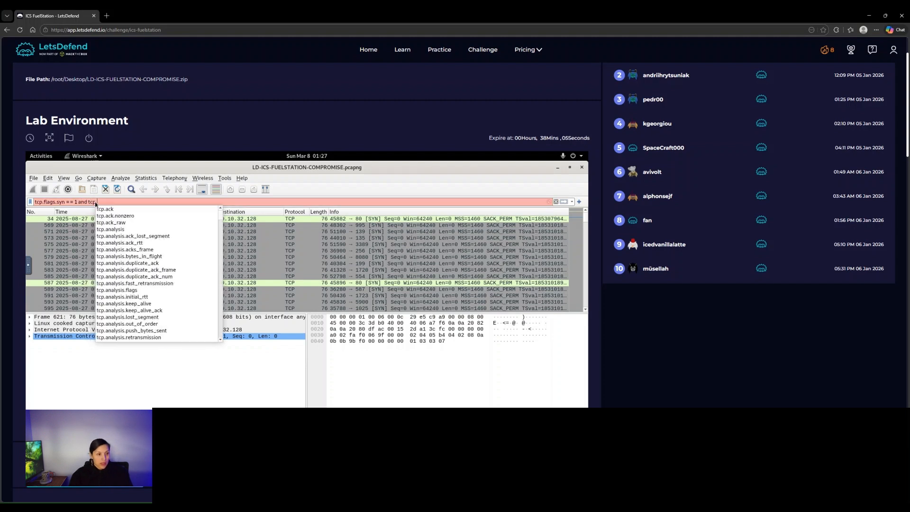
type("lags.")
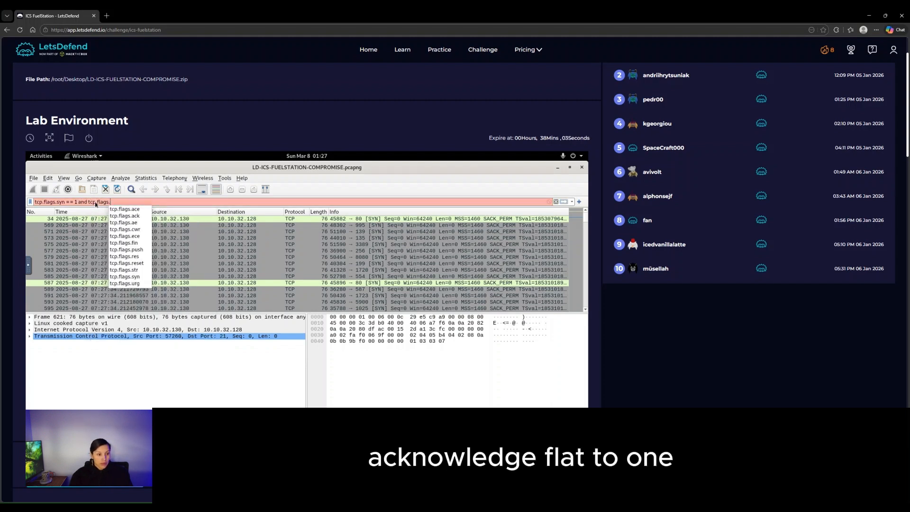
type("ack == 11")
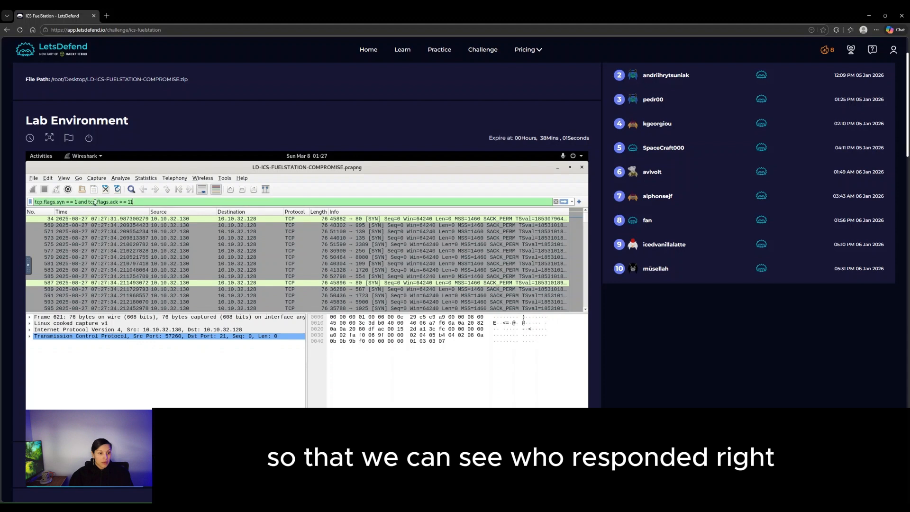
key("Return")
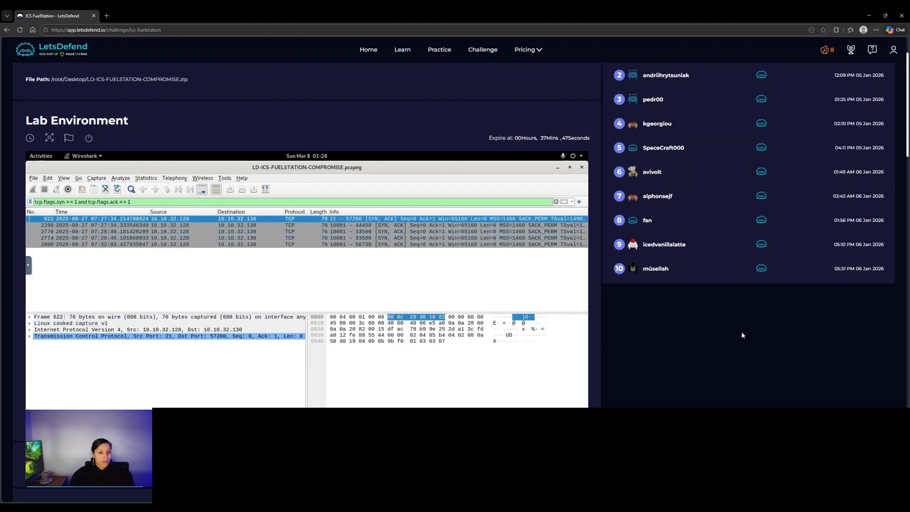
scroll(741, 346, "down", 1)
- Scroll the challenge page down to the tank gauge vendor question in the Questions section
scroll(741, 348, "down", 5)
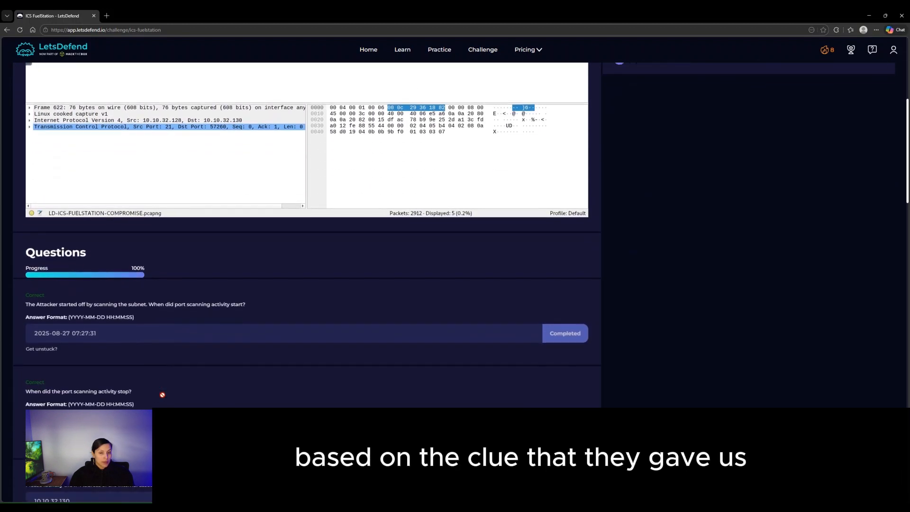
scroll(158, 399, "down", 2)
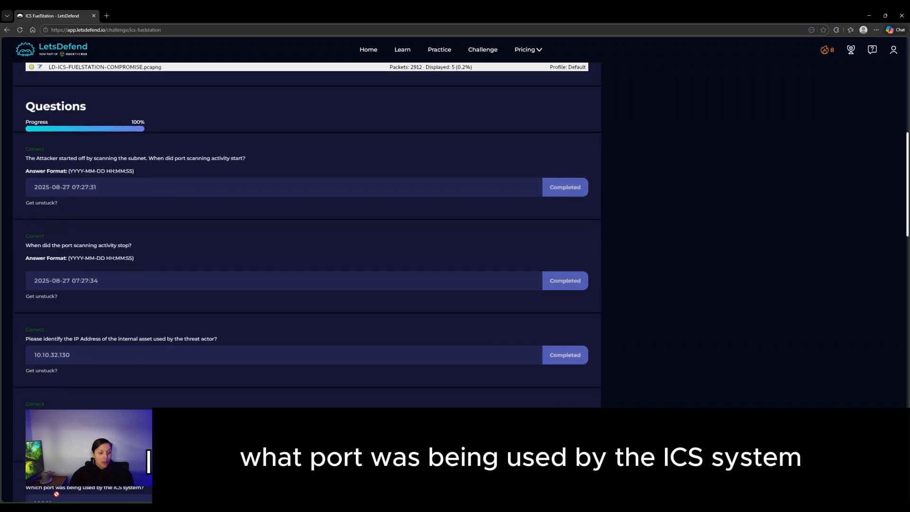
scroll(305, 239, "up", 7)
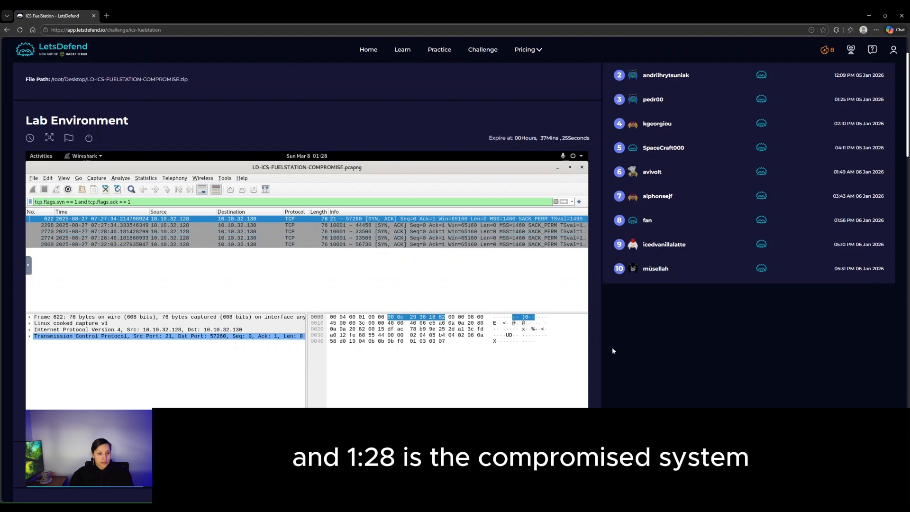
scroll(612, 348, "down", 4)
scroll(325, 359, "down", 4)
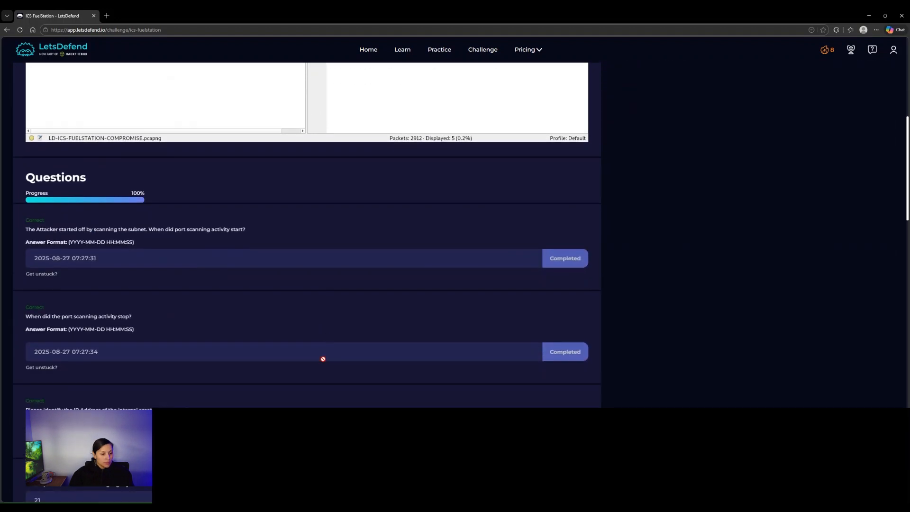
scroll(232, 387, "down", 3)
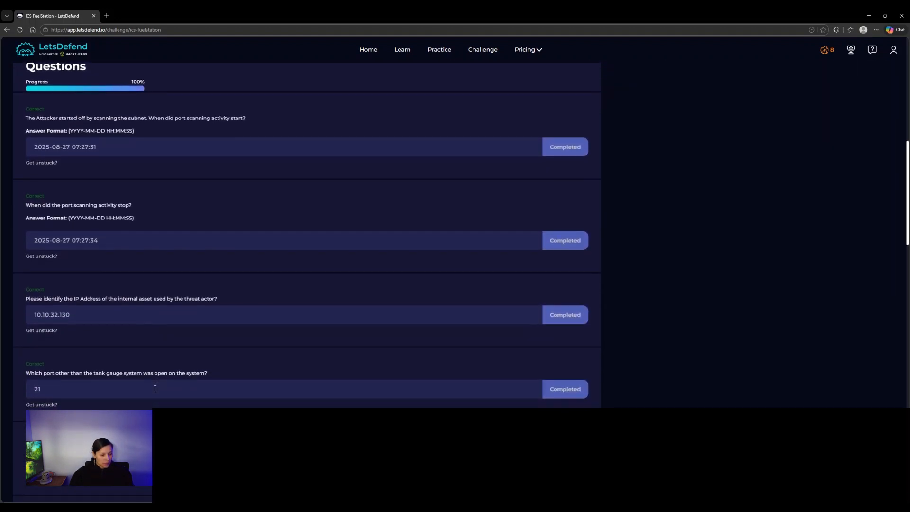
scroll(307, 237, "up", 1)
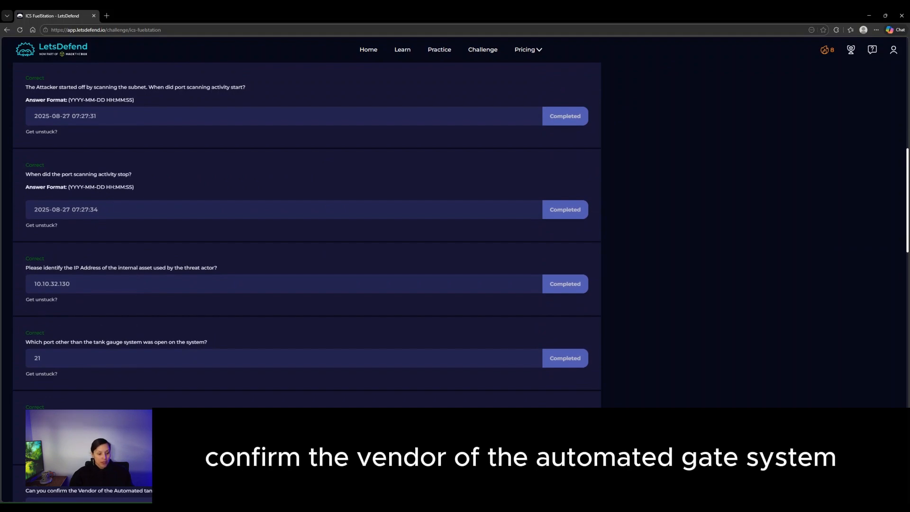
scroll(246, 394, "up", 7)
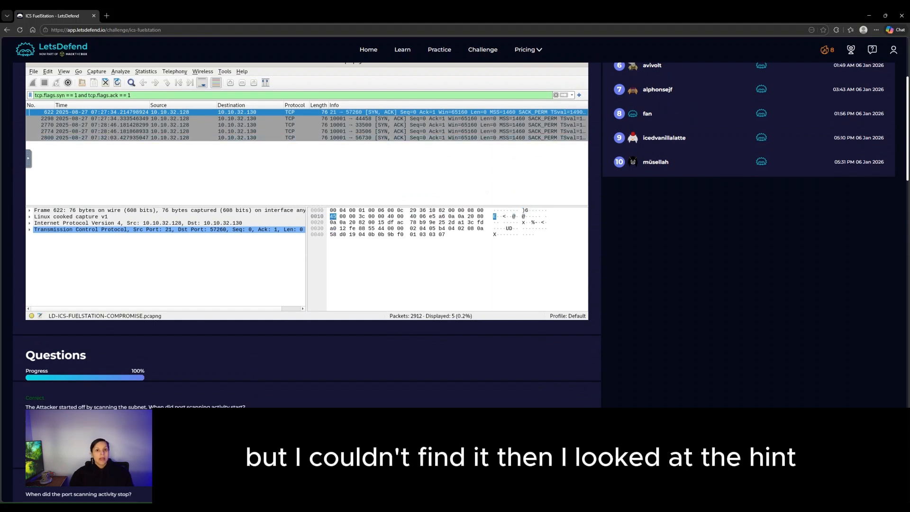
scroll(291, 139, "down", 4)
scroll(307, 234, "down", 4)
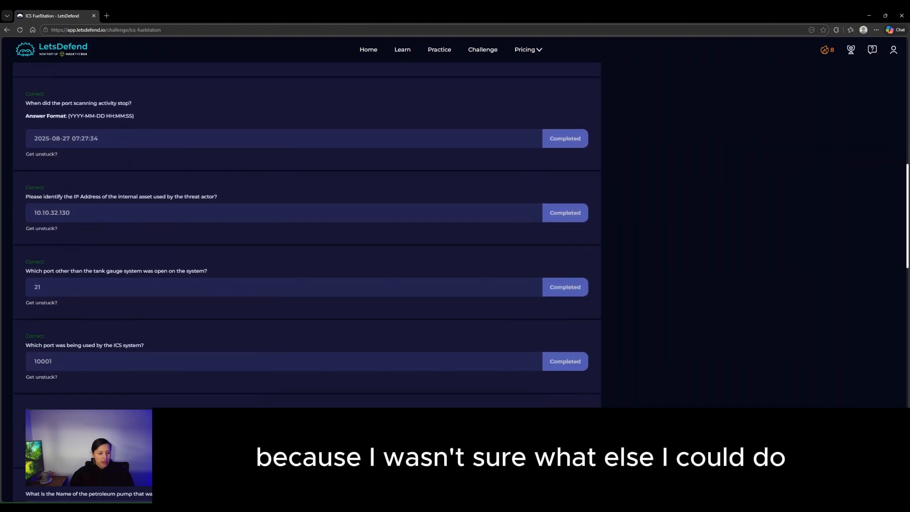
- Open Get unstuck? for the tank gauge vendor question, show its hint, and close the dialog
left_click(41, 451)
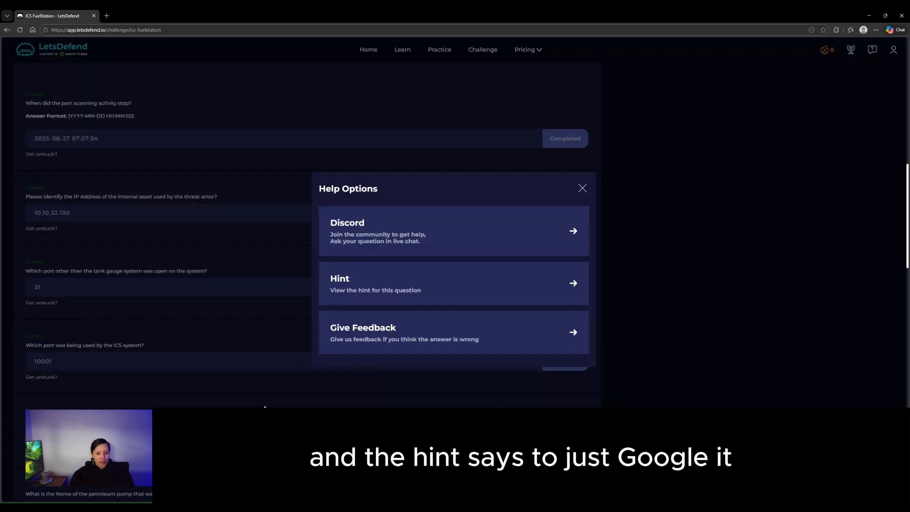
left_click(347, 300)
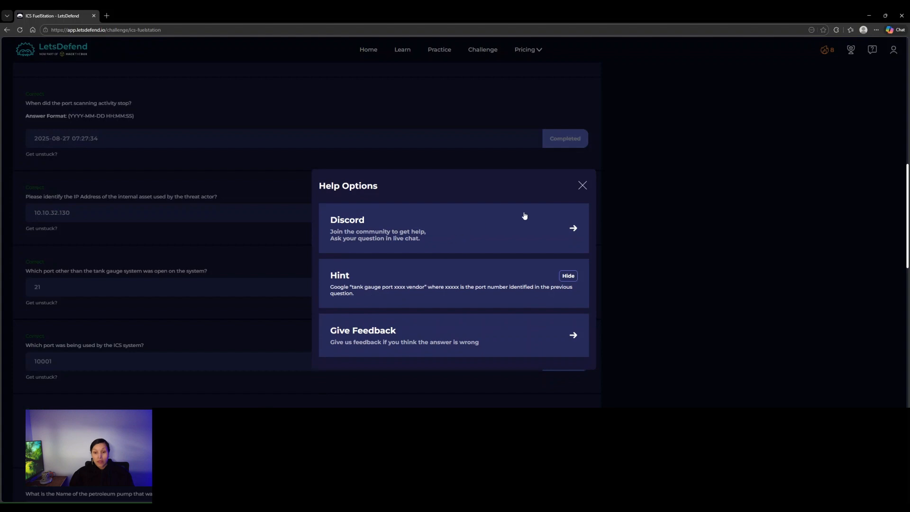
left_click(583, 185)
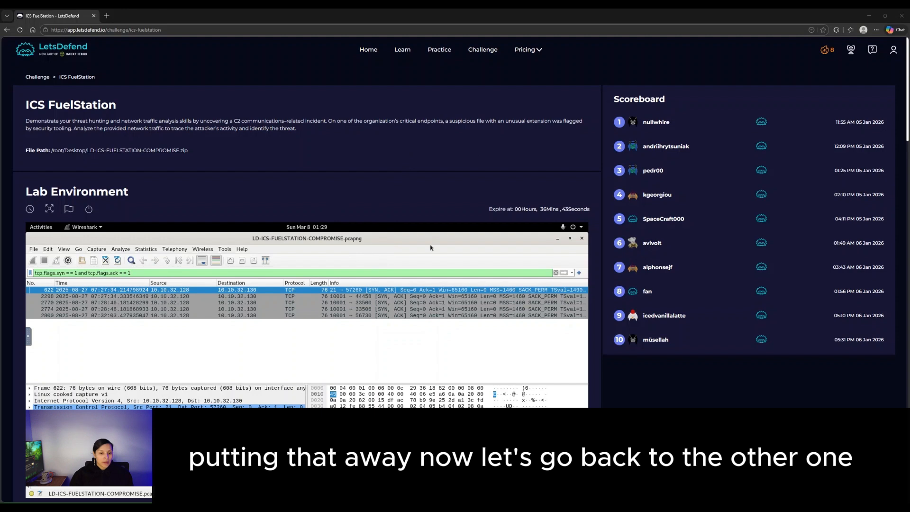
scroll(673, 382, "down", 9)
scroll(458, 341, "down", 2)
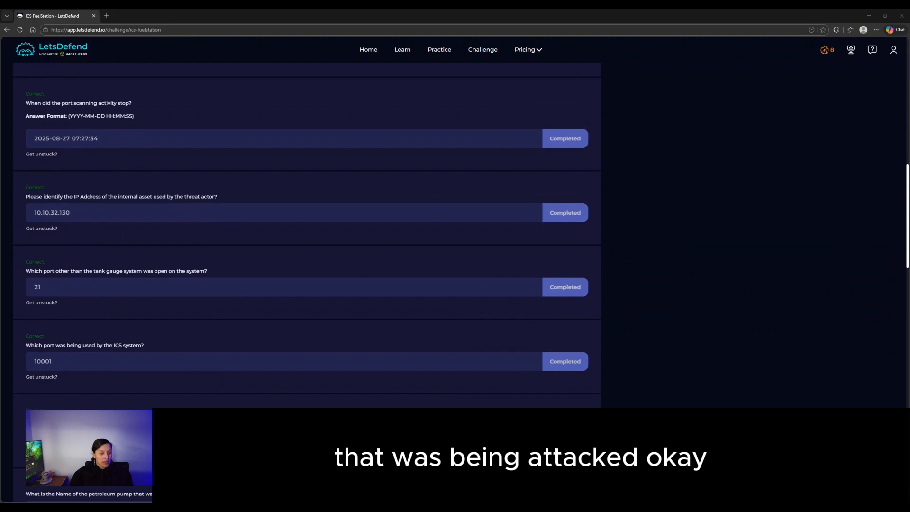
scroll(312, 347, "up", 9)
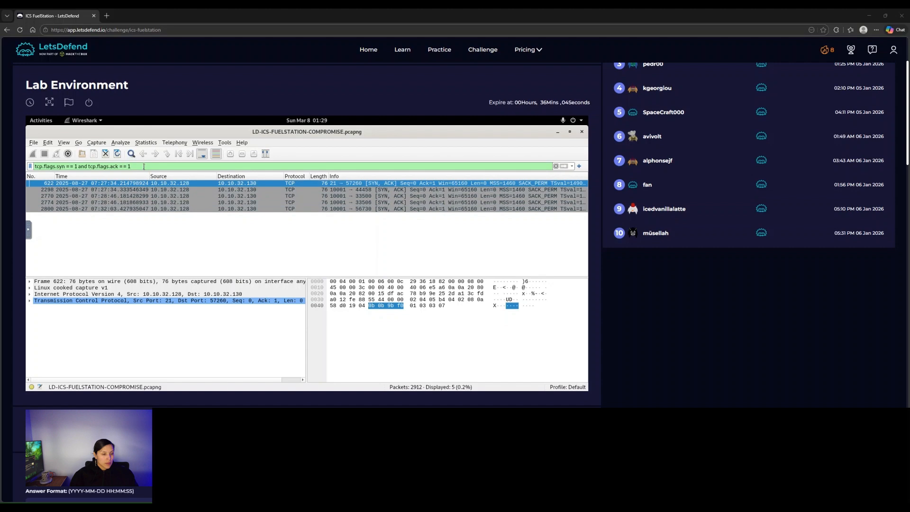
- Filter on tcp.port == 10001 to list 54 packets, sorted by the Length column
triple_click(143, 167)
type("t")
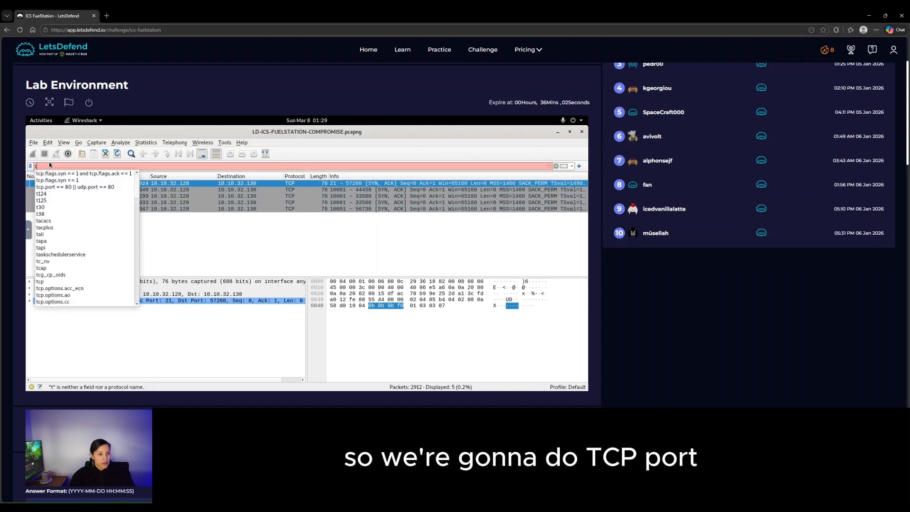
type("cp.port")
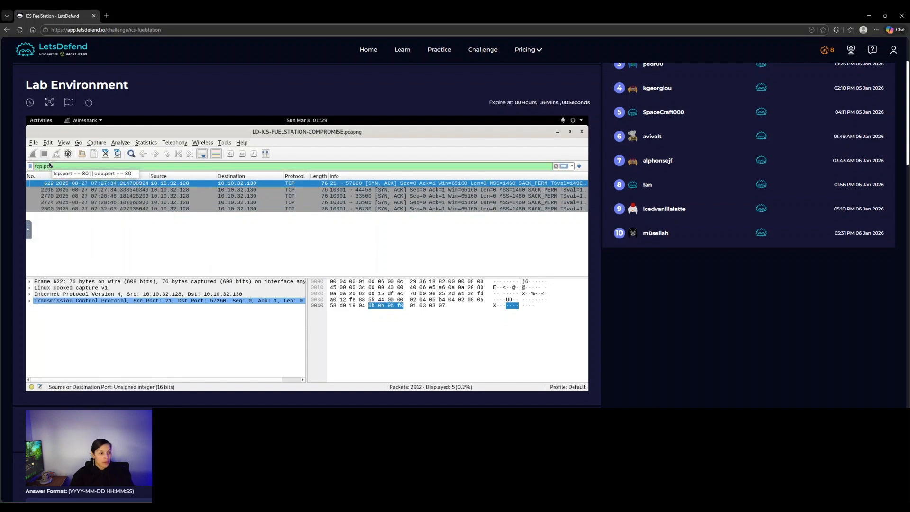
type(" == 1")
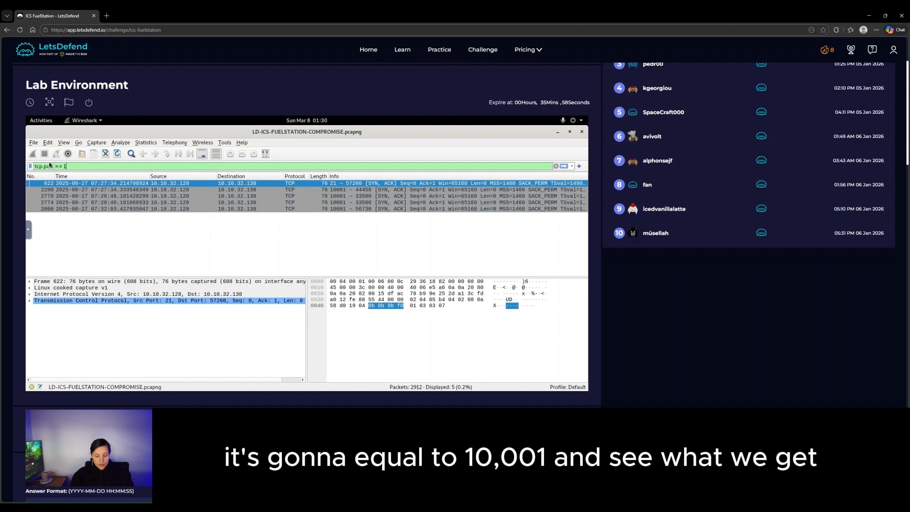
type("0001")
key("Return")
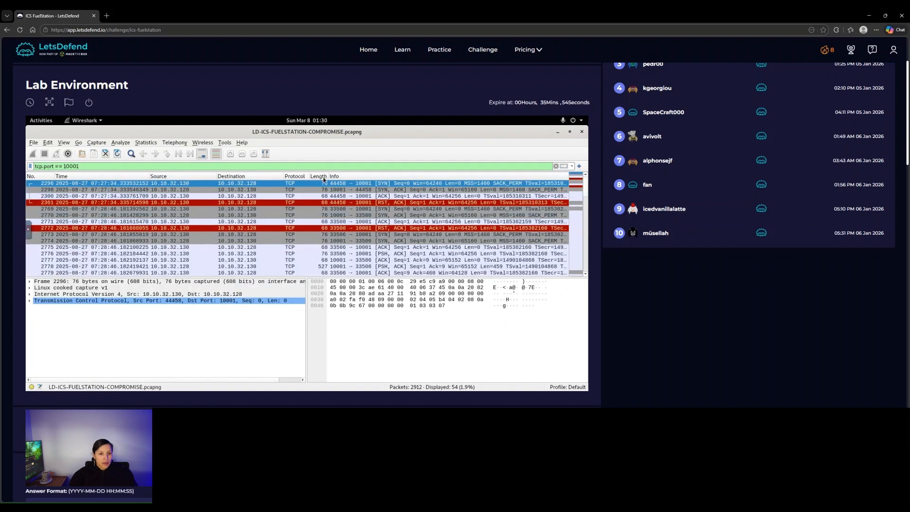
left_click(316, 176)
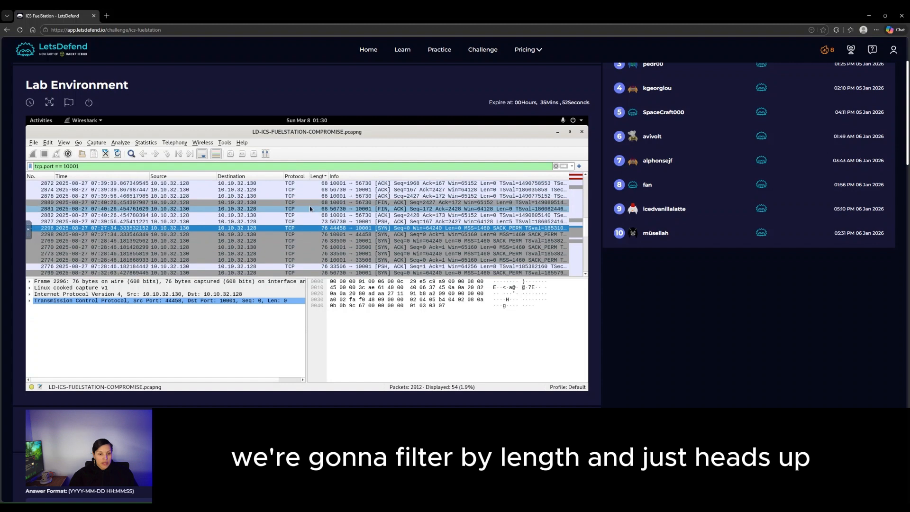
scroll(324, 232, "down", 8)
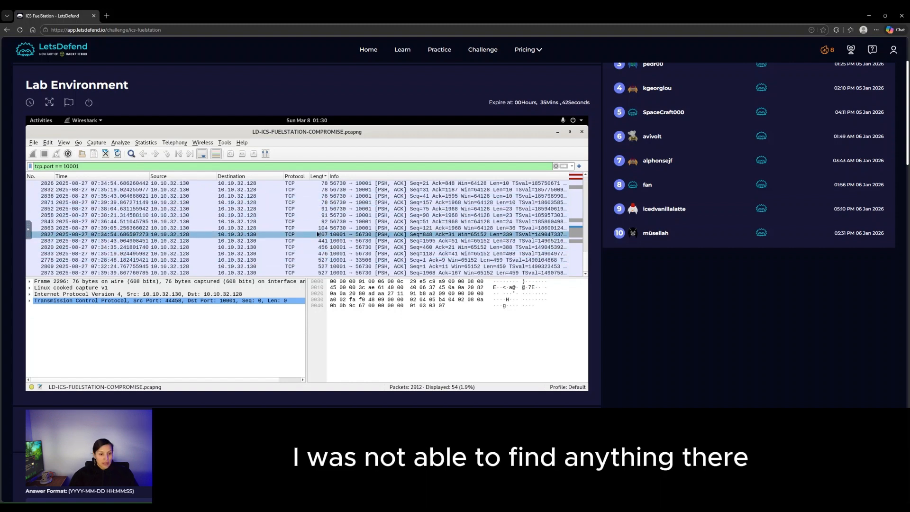
- Open packet 2863 in its own window and highlight its 36-byte Data payload showing the attacker's e-mail
double_click(316, 228)
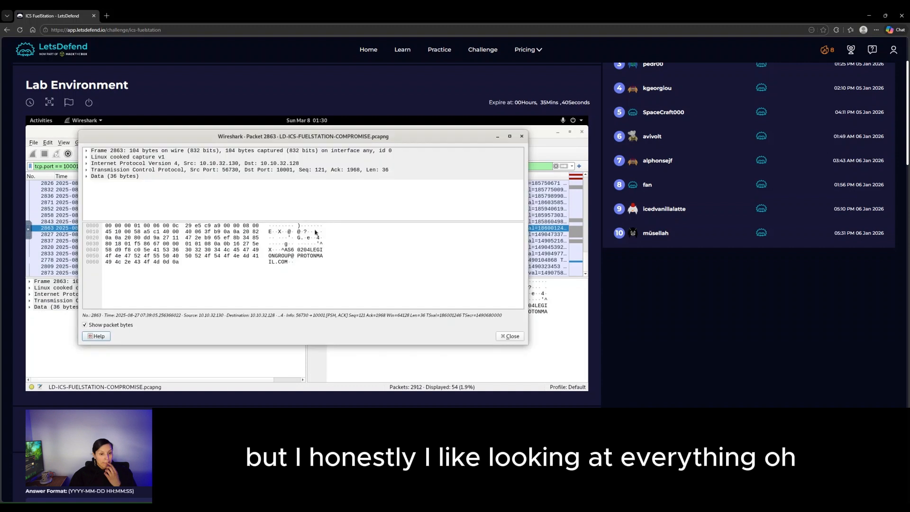
left_click(331, 169)
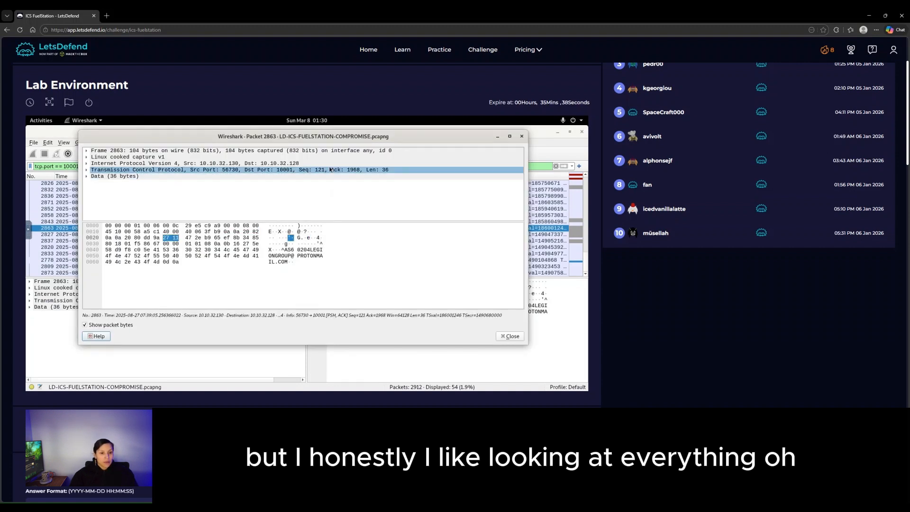
left_click(296, 258)
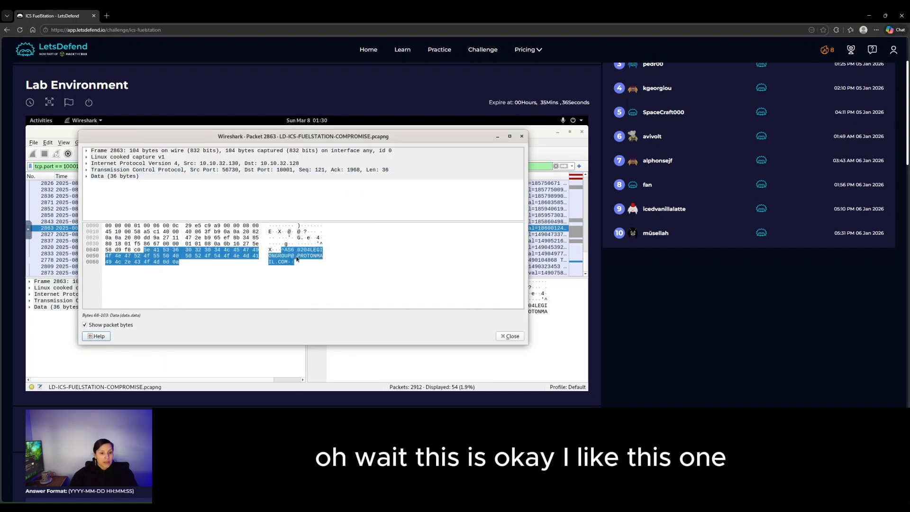
left_click(316, 245)
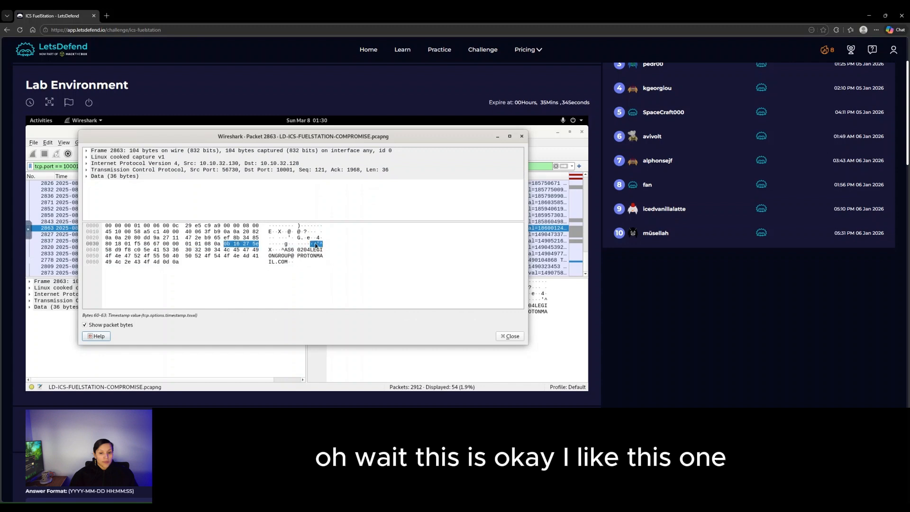
left_click(86, 177)
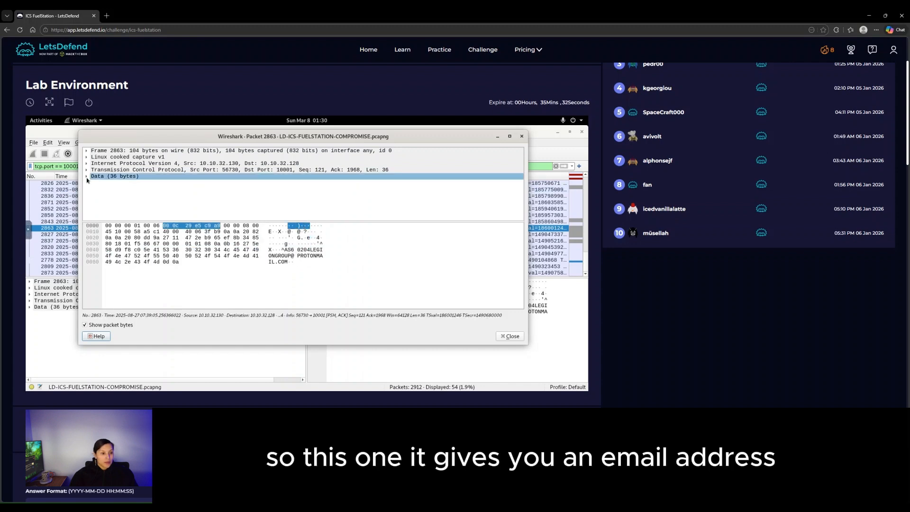
left_click(86, 177)
left_click(303, 250)
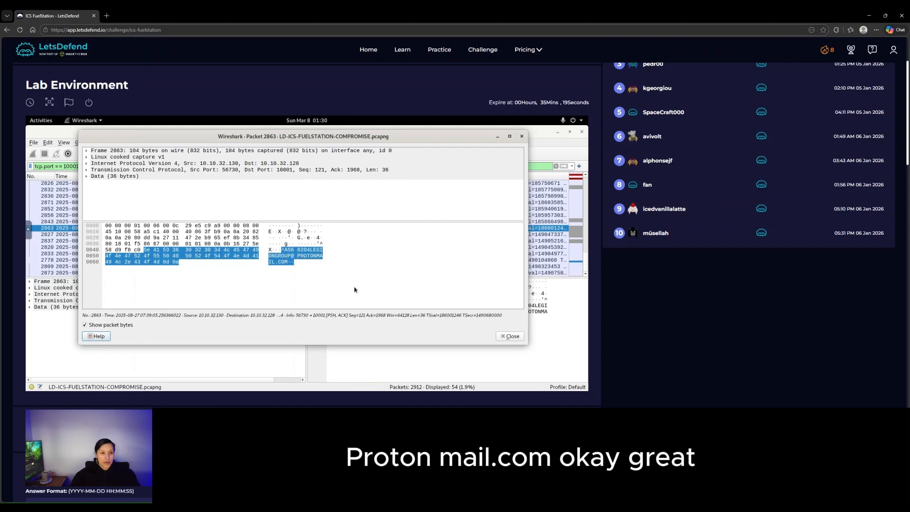
scroll(657, 363, "down", 1)
scroll(658, 363, "down", 15)
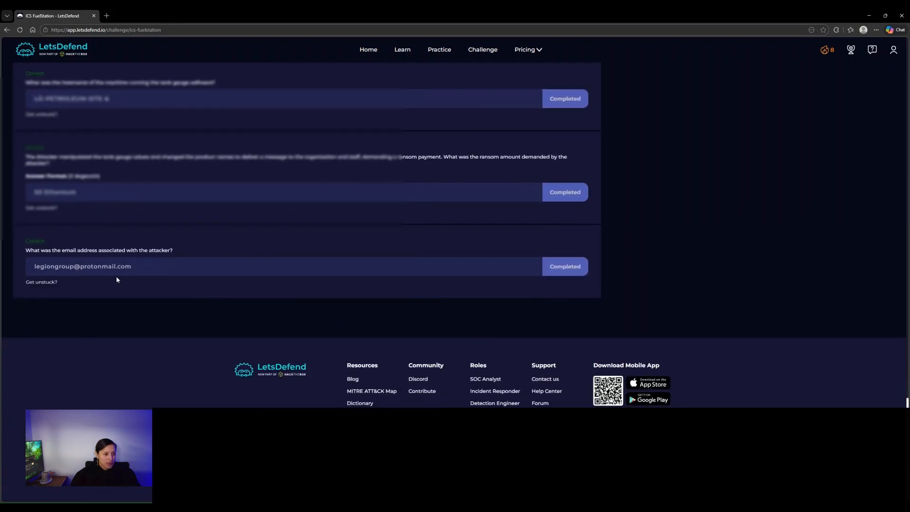
scroll(326, 352, "up", 15)
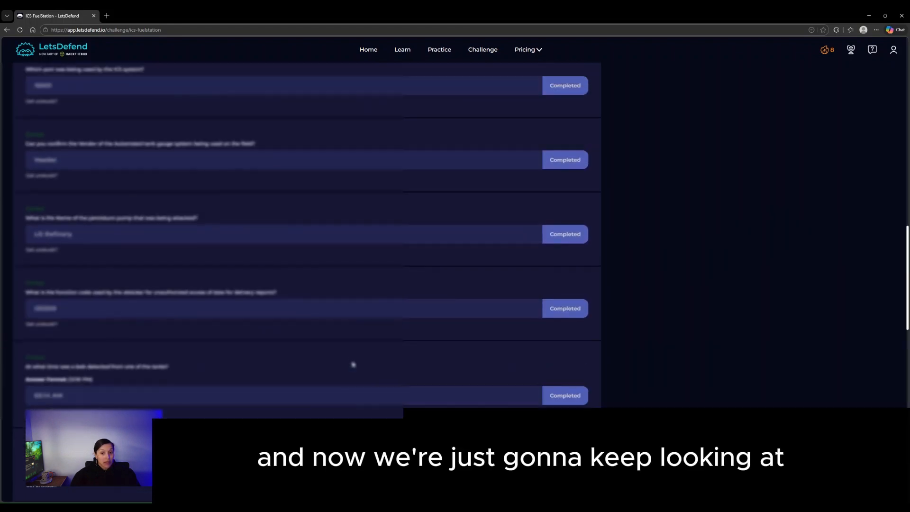
scroll(353, 364, "up", 6)
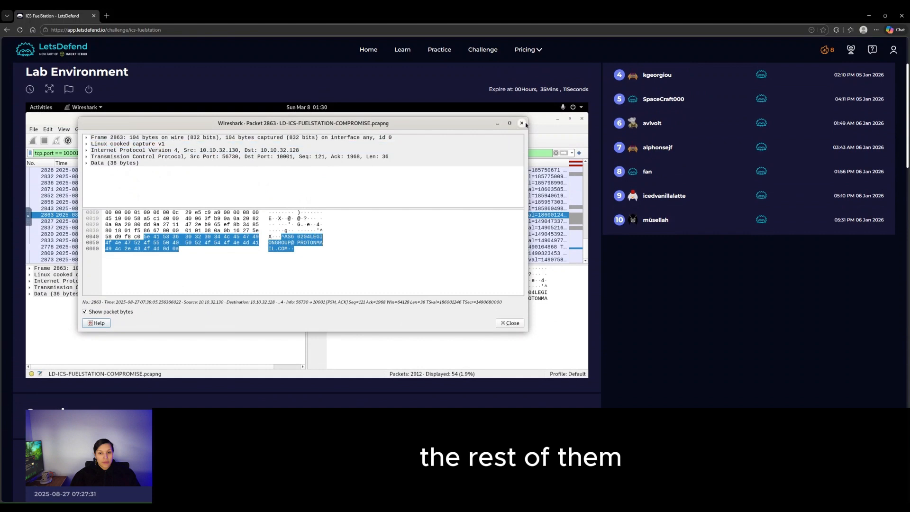
- Swap the packet 2863 window for packet 2827 and read its highlighted 339-byte tank-status payload
key("Escape")
left_click(300, 222)
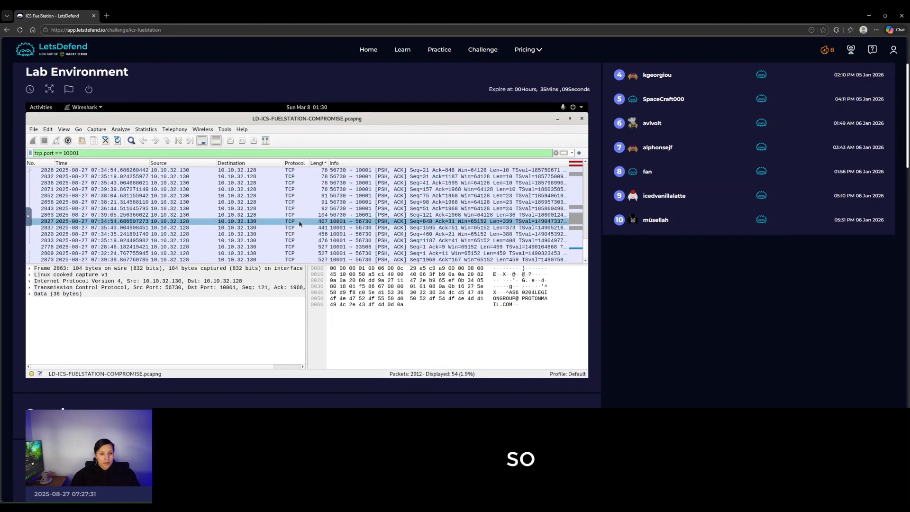
double_click(304, 221)
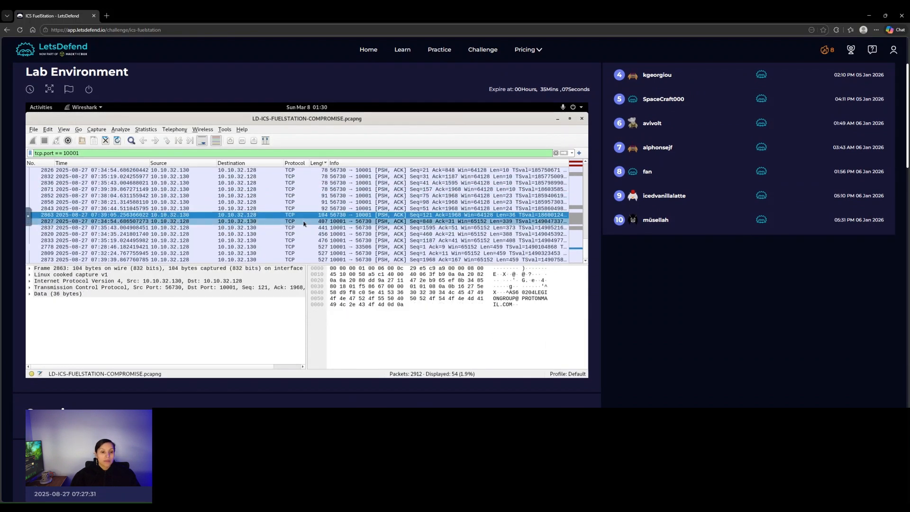
left_click(307, 245)
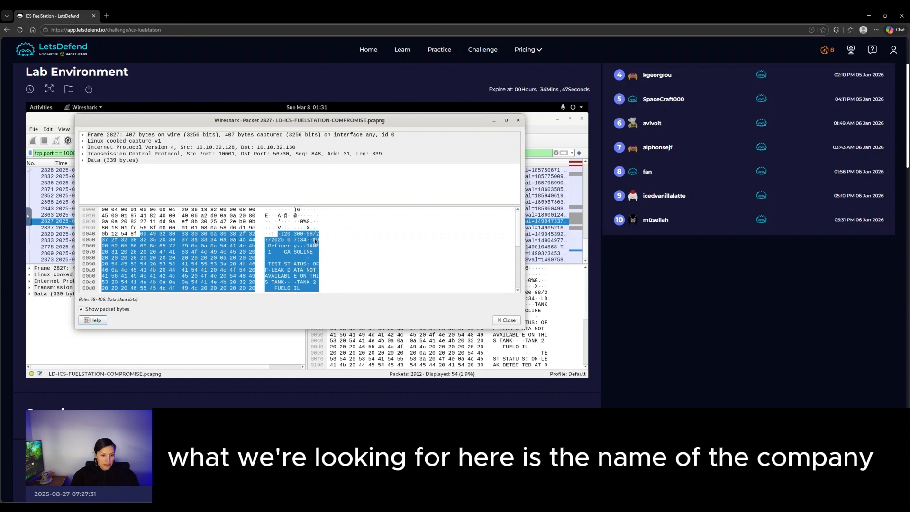
scroll(700, 308, "down", 7)
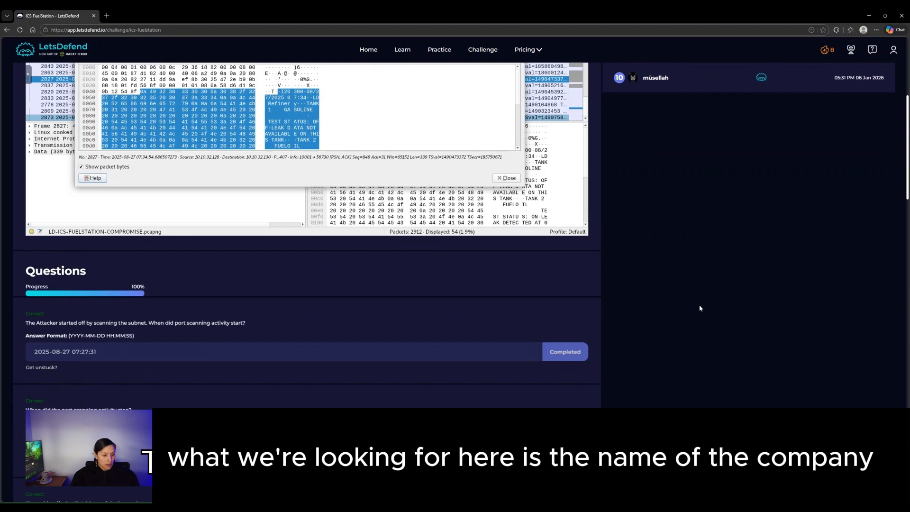
scroll(700, 309, "down", 4)
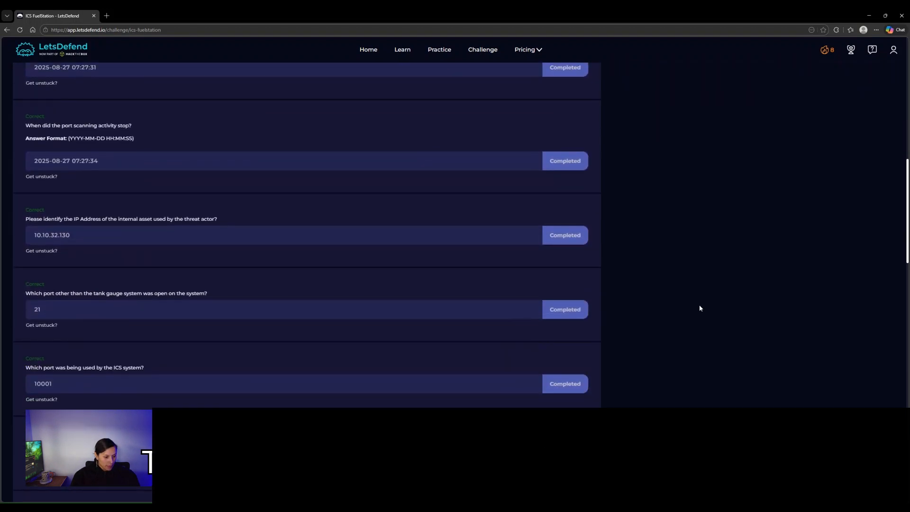
scroll(699, 309, "up", 10)
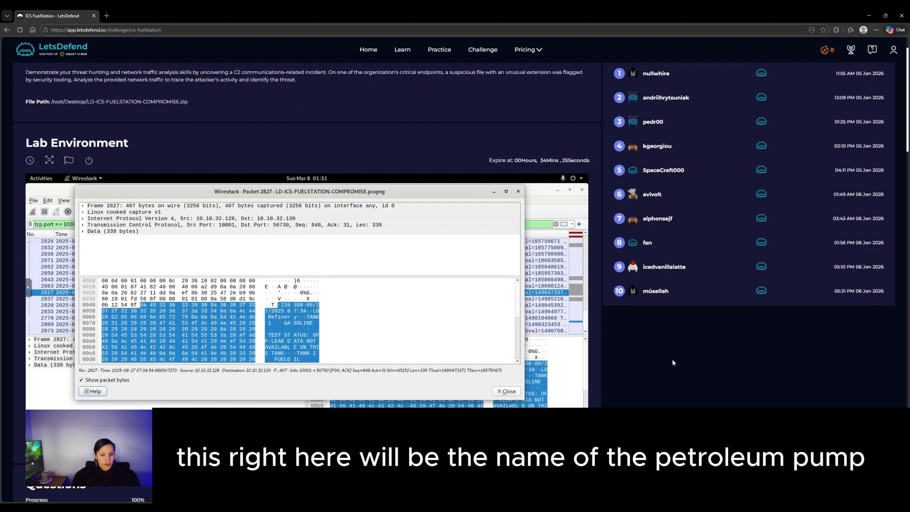
scroll(672, 359, "down", 8)
scroll(684, 375, "down", 4)
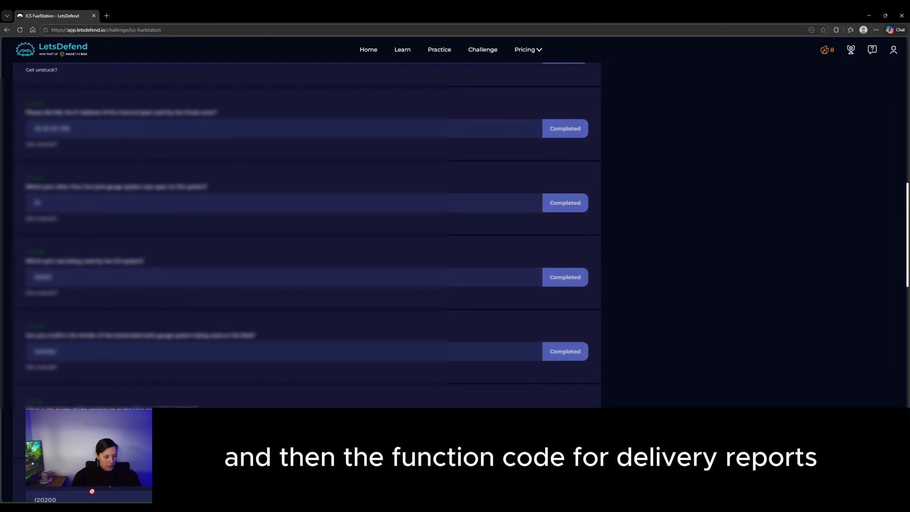
scroll(705, 337, "up", 10)
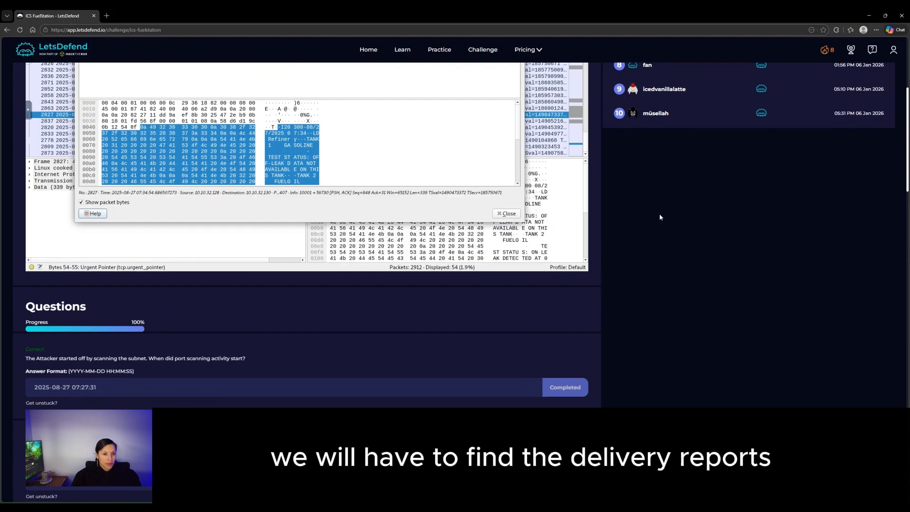
- Replace packet 2827's window with packet 2837, its Data payload highlighted
scroll(629, 218, "up", 2)
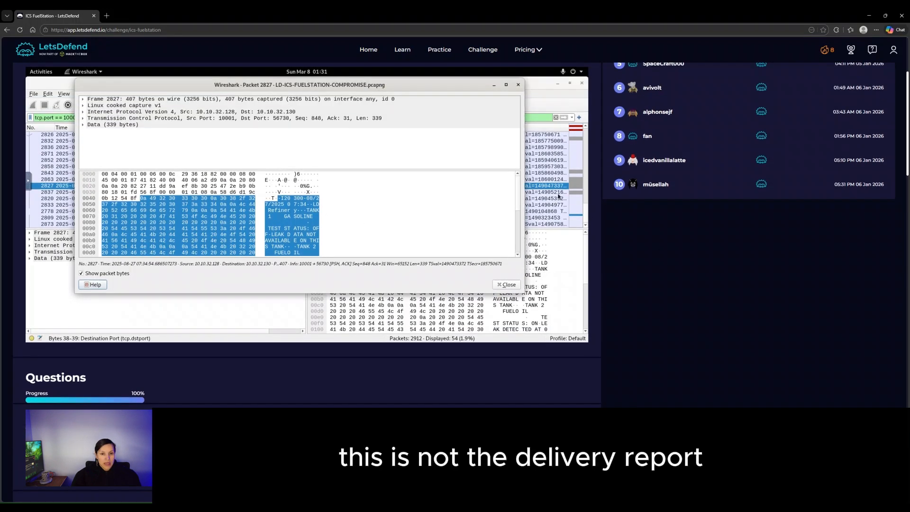
left_click(518, 86)
scroll(374, 203, "down", 2)
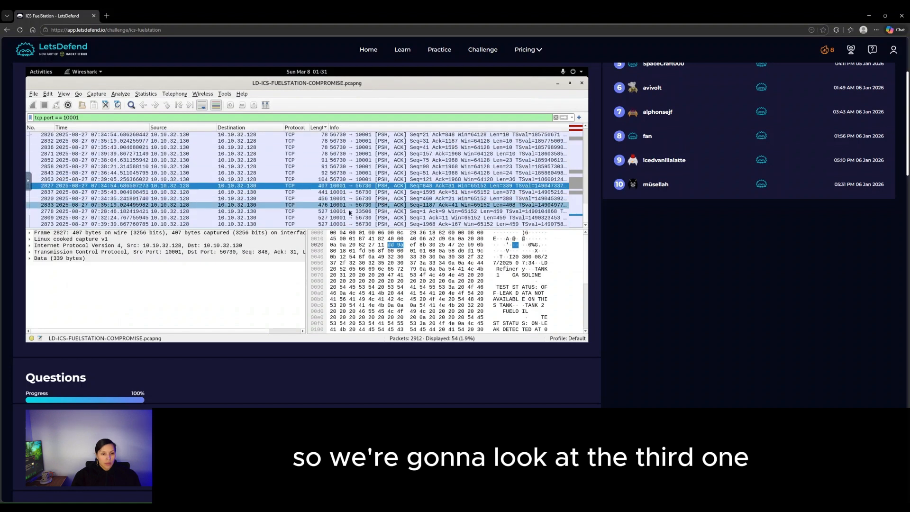
double_click(302, 192)
left_click(304, 197)
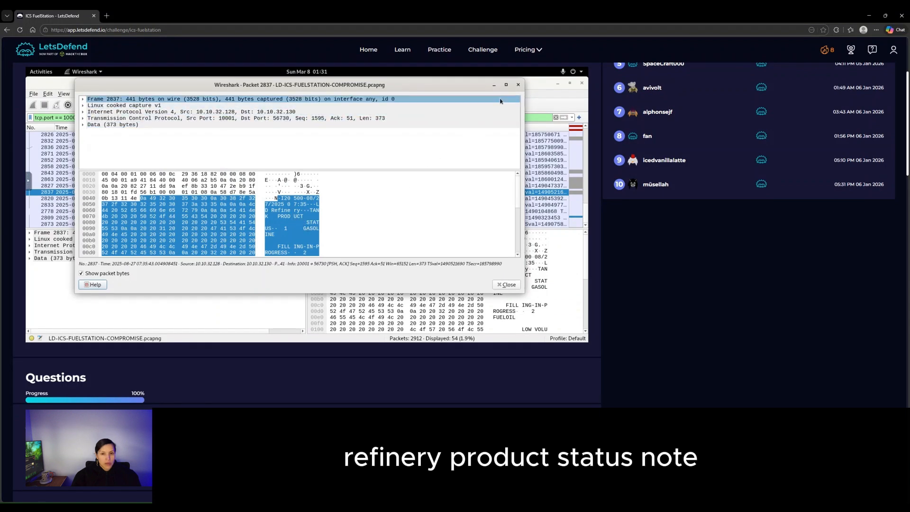
- Switch to packet 2820 and read its highlighted delivery report payload
left_click(518, 85)
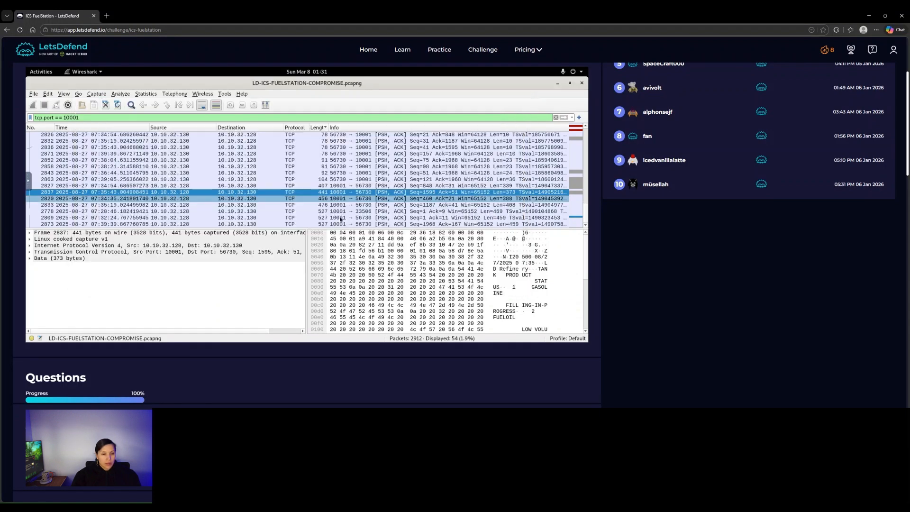
double_click(295, 198)
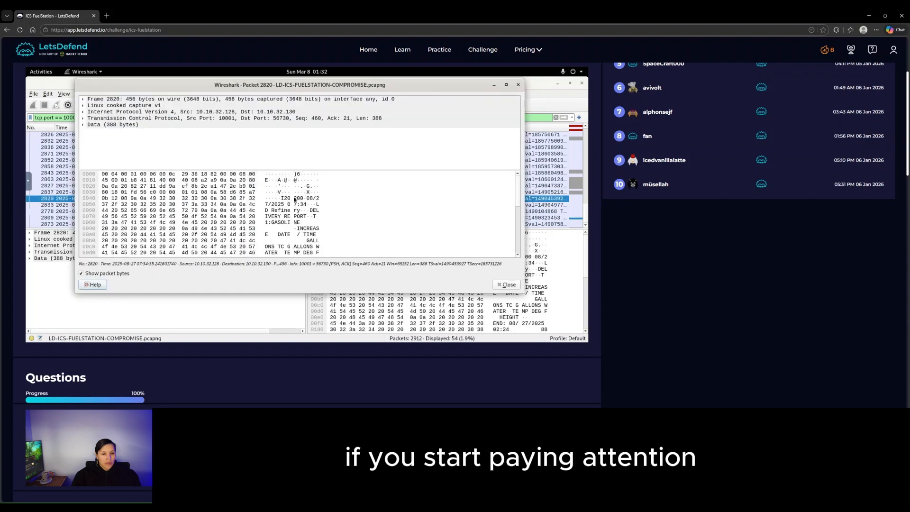
left_click(305, 216)
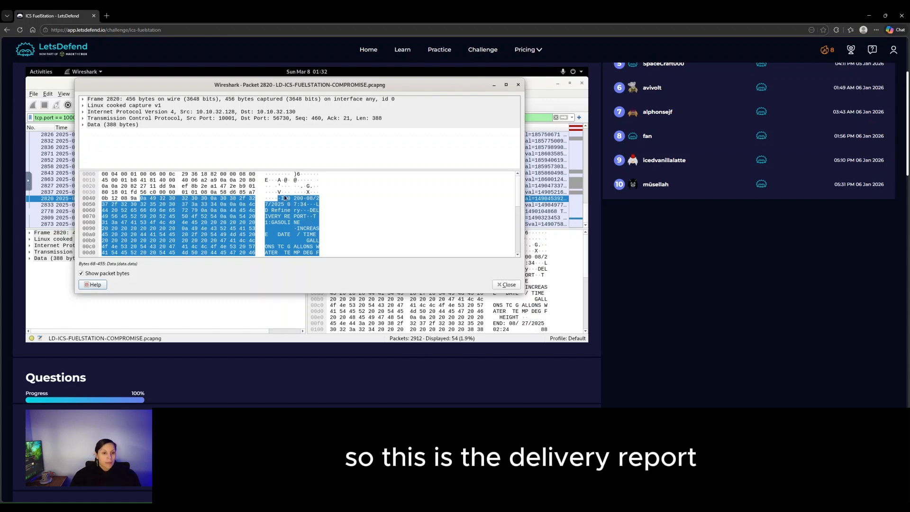
scroll(687, 277, "down", 3)
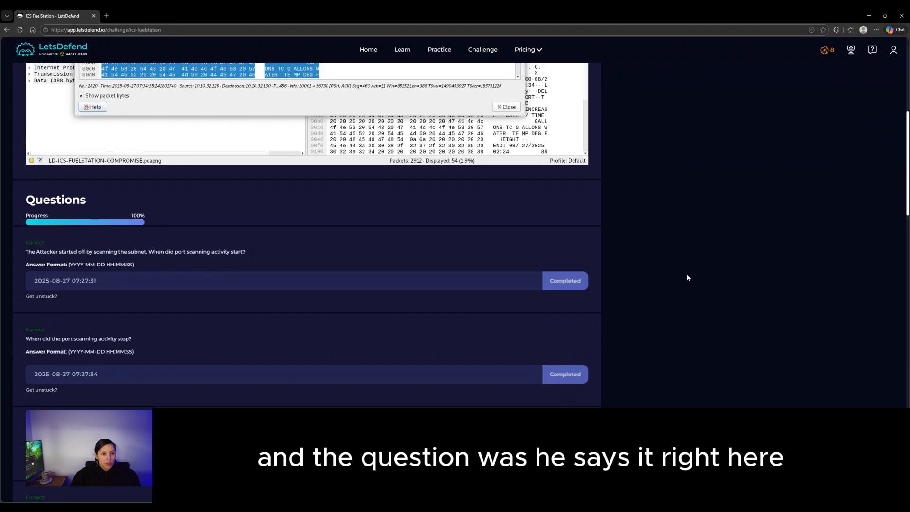
scroll(427, 237, "up", 3)
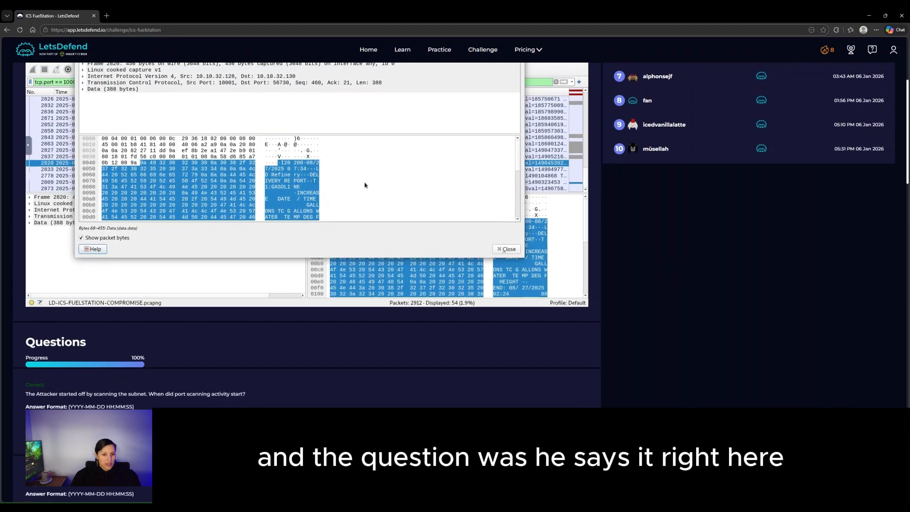
scroll(685, 274, "down", 8)
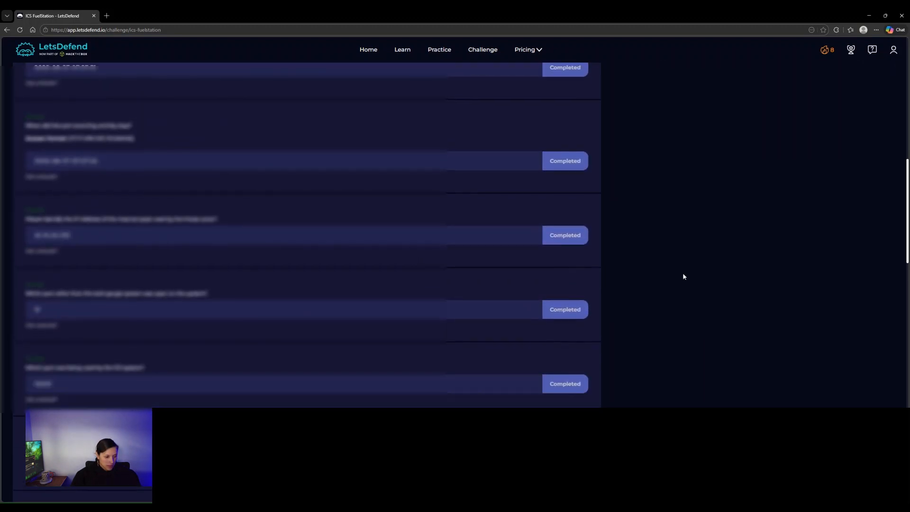
scroll(684, 276, "down", 3)
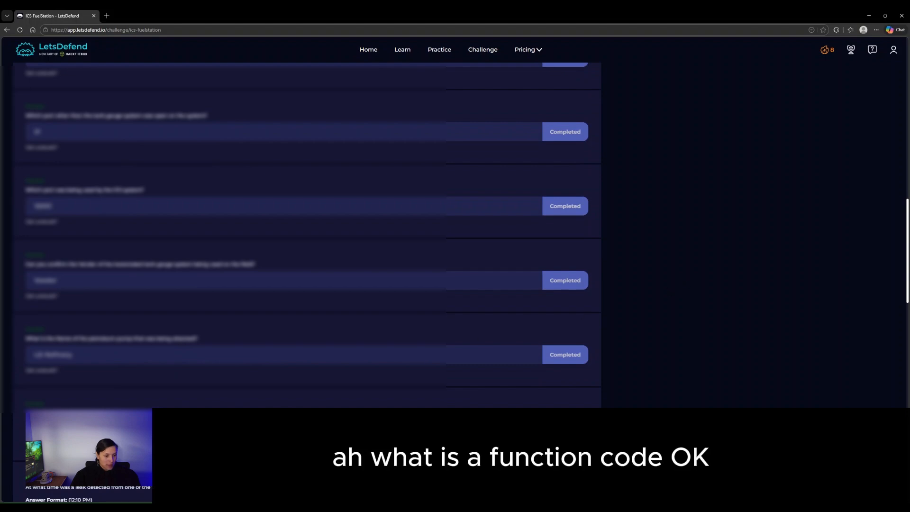
scroll(689, 306, "up", 10)
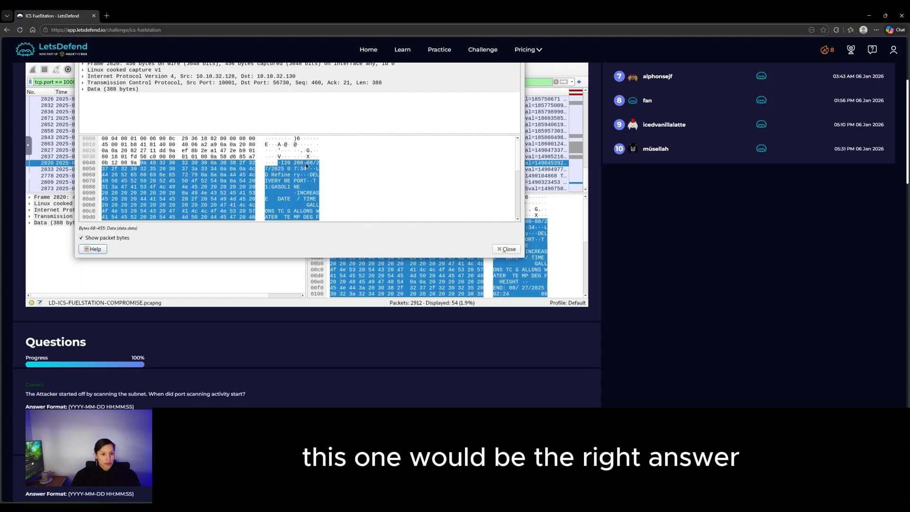
scroll(683, 268, "down", 2)
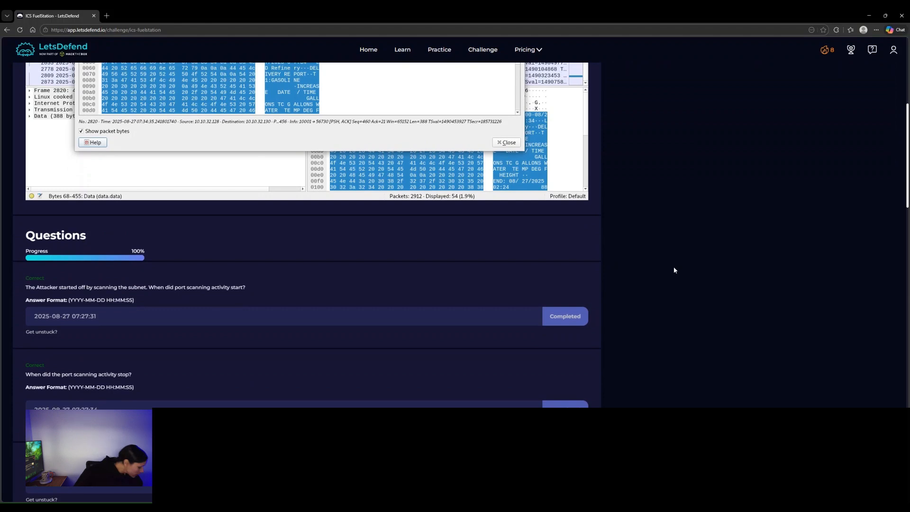
scroll(674, 270, "down", 10)
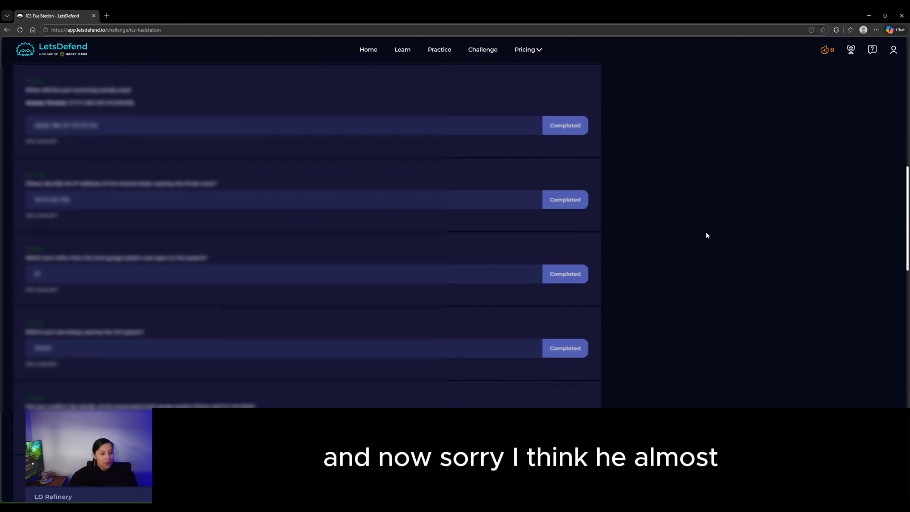
scroll(701, 237, "down", 3)
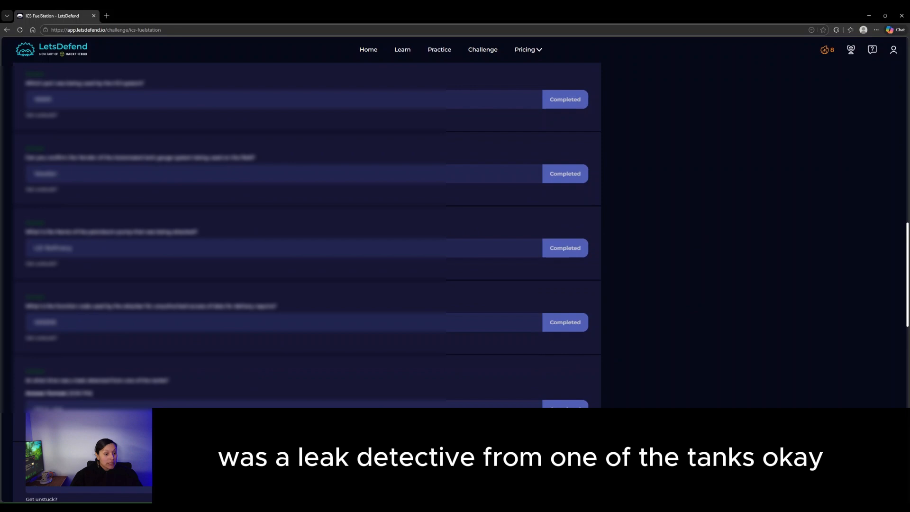
scroll(768, 374, "up", 10)
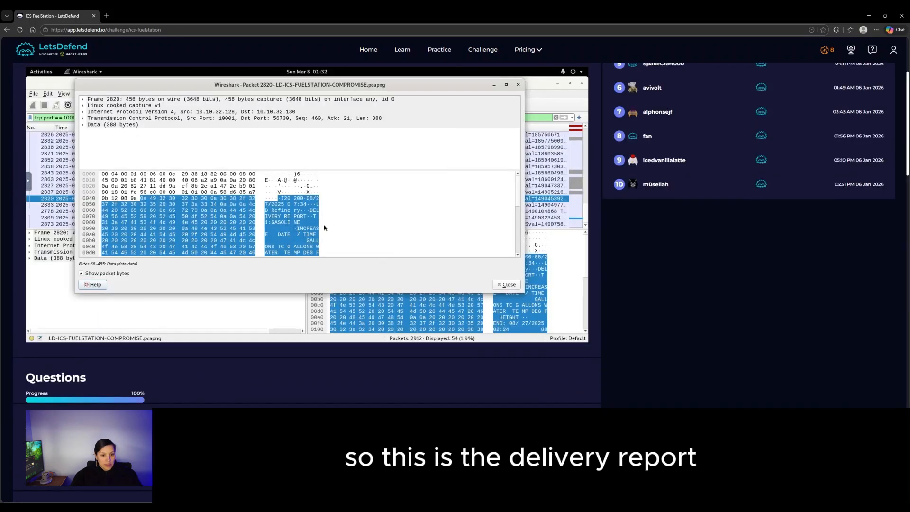
scroll(317, 232, "down", 1)
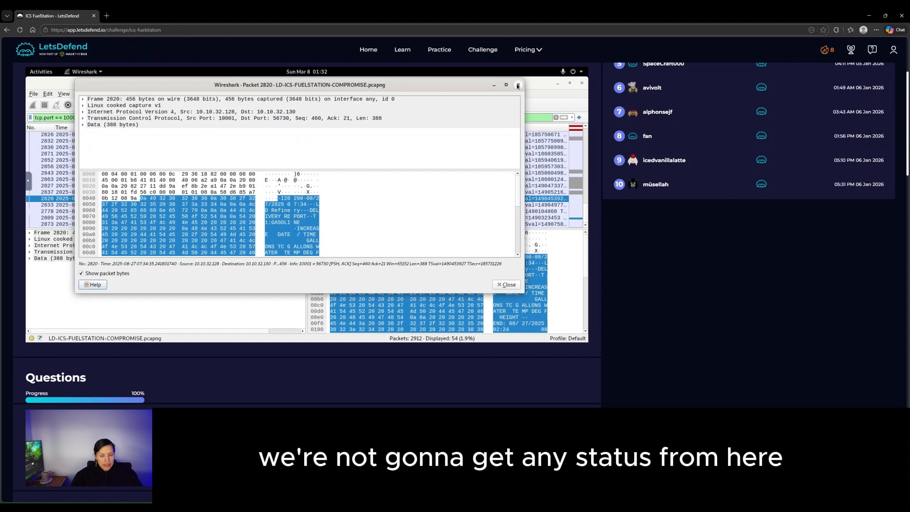
- Reopen packet 2837 in its own window and read its 373-byte tank inventory report
left_click(518, 84)
double_click(298, 192)
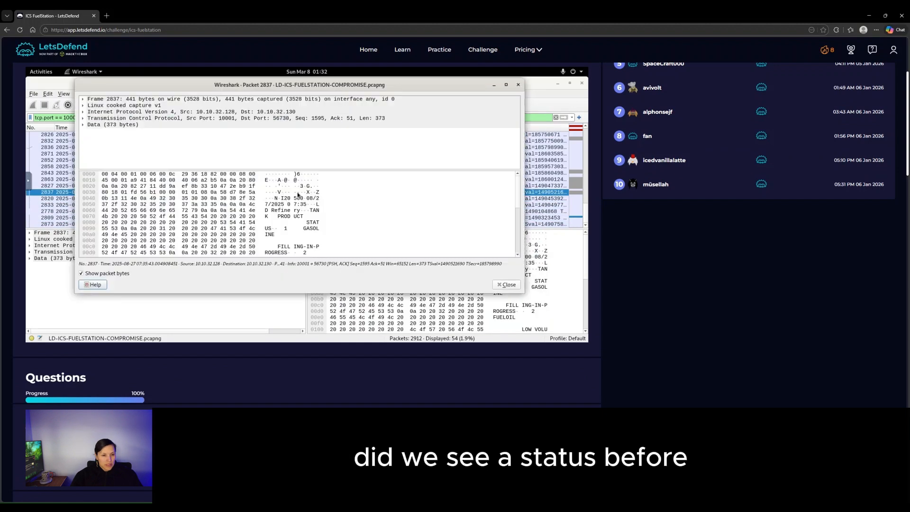
scroll(310, 218, "down", 3)
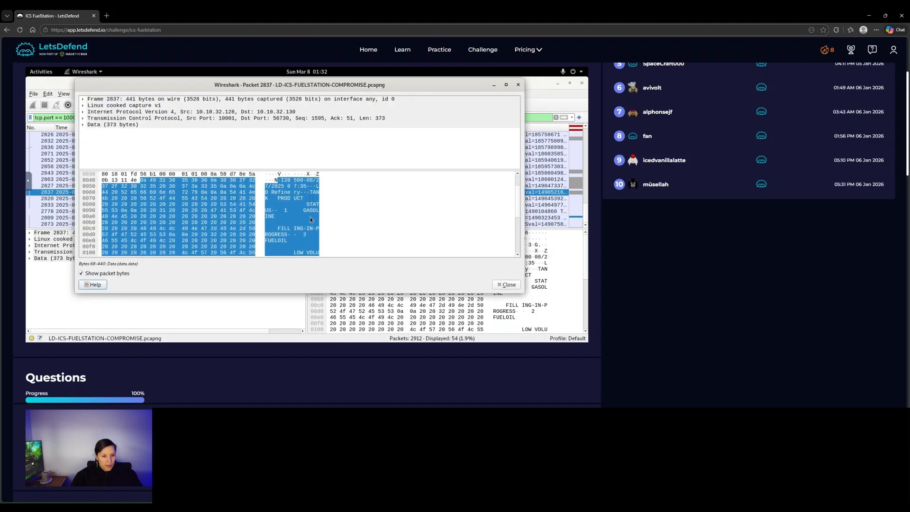
scroll(309, 218, "down", 2)
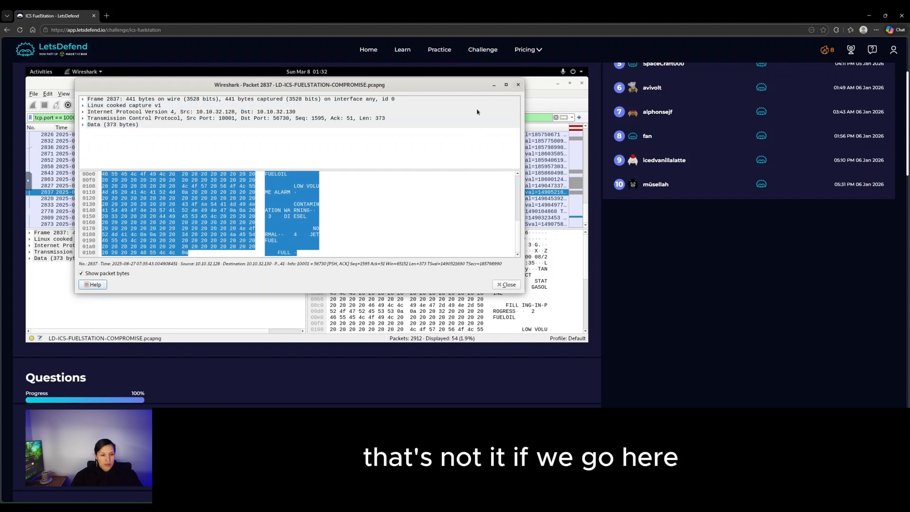
- Swap packet 2837's window for packet 2827 and read its leak-status Data payload
left_click(518, 84)
double_click(294, 185)
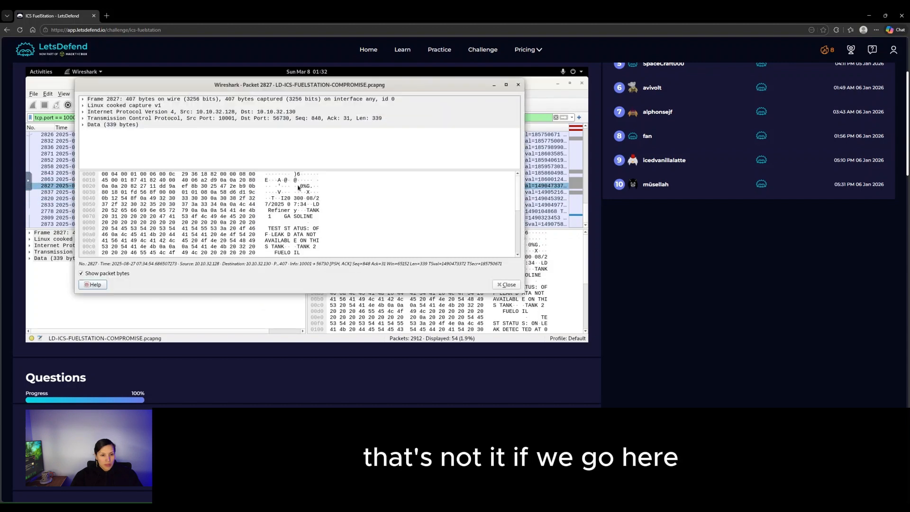
left_click(307, 214)
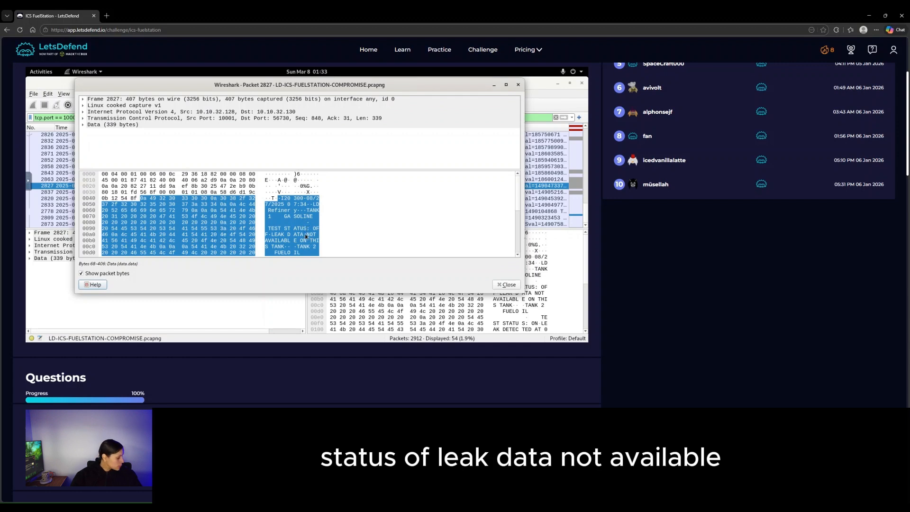
scroll(309, 218, "down", 1)
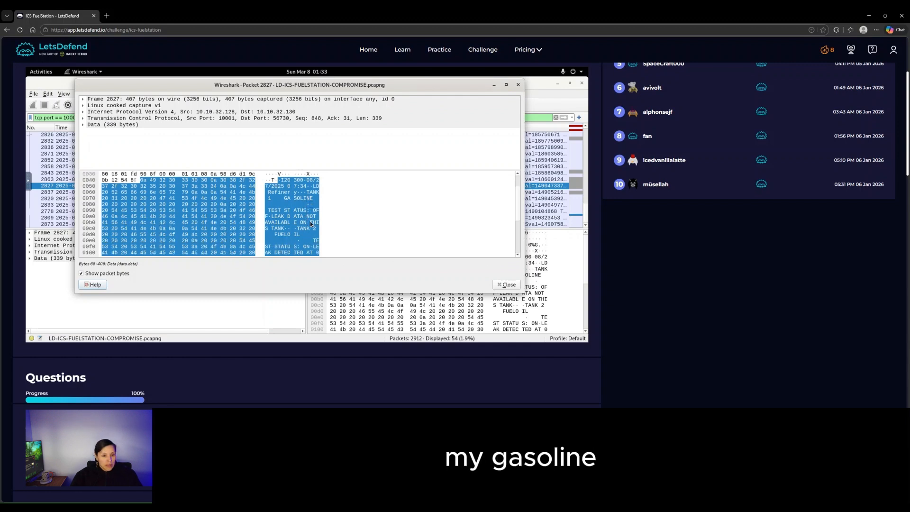
scroll(310, 221, "down", 1)
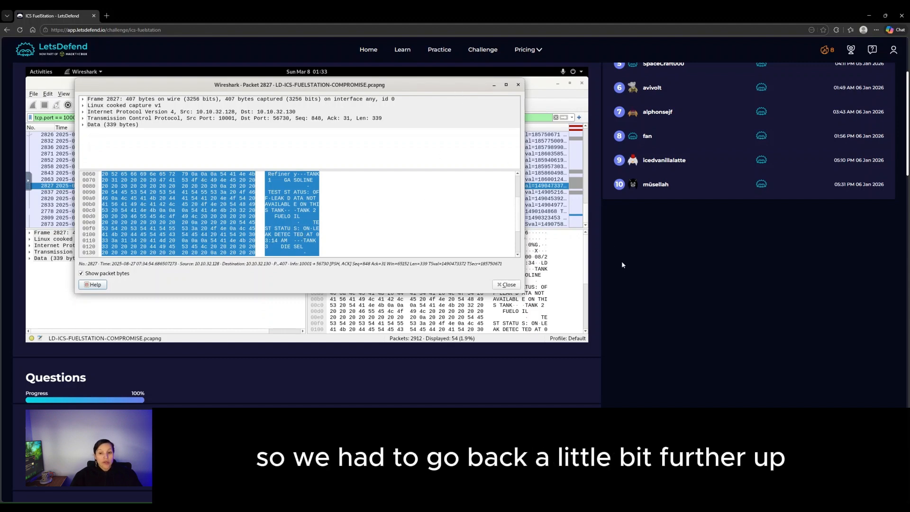
scroll(639, 263, "down", 10)
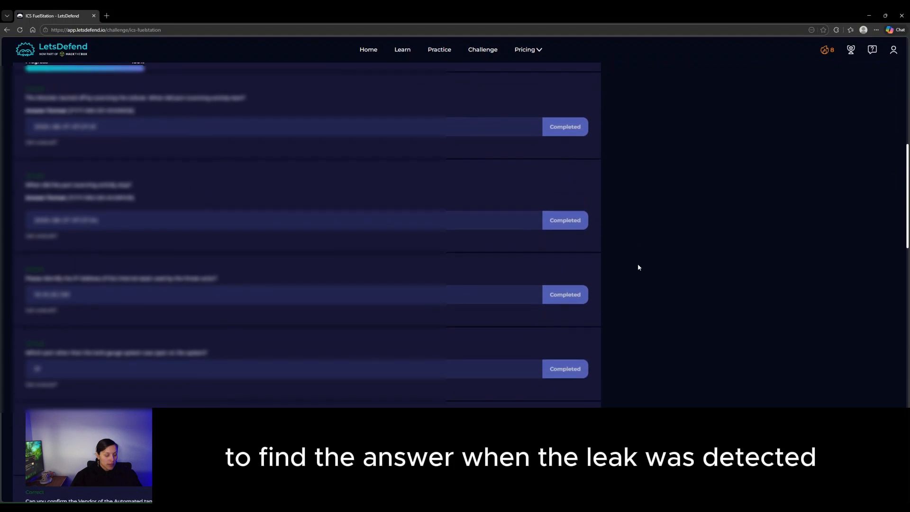
scroll(638, 263, "down", 5)
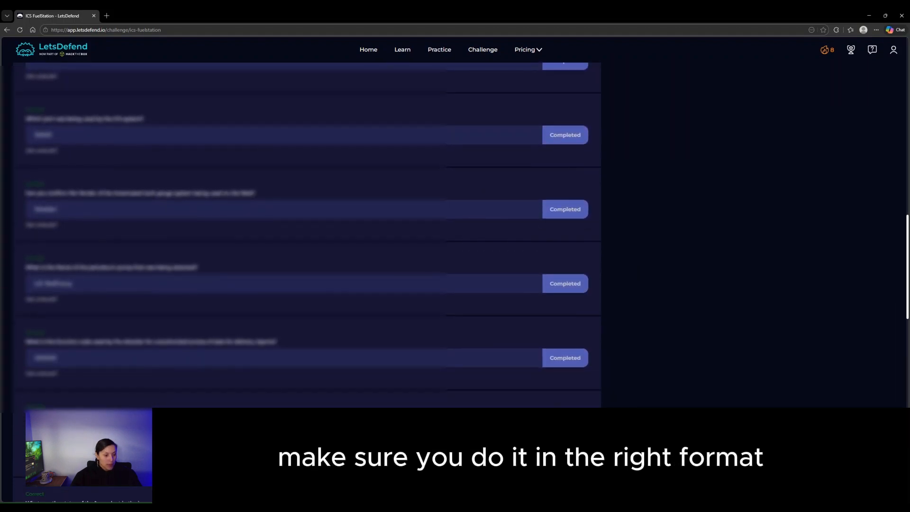
scroll(307, 235, "down", 1)
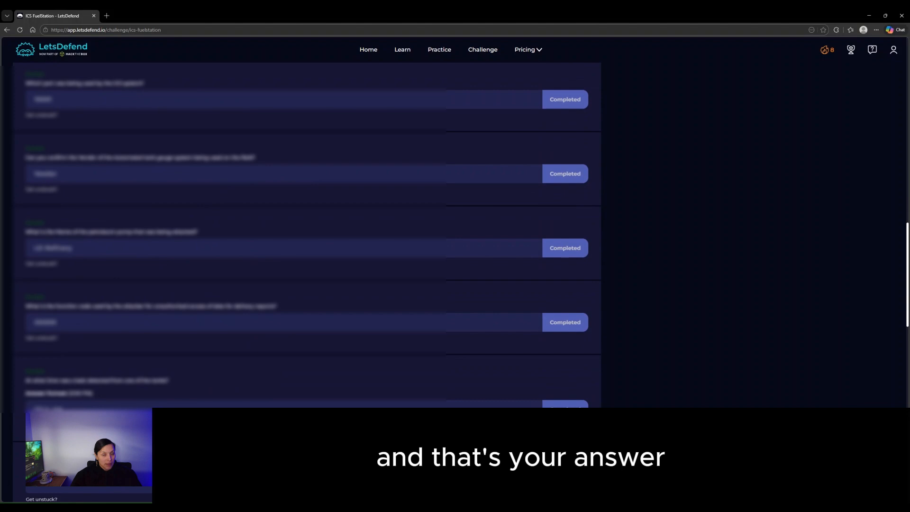
- Review the challenge questions, then close packet 2827's window to return to the tcp.port == 10001 list
scroll(307, 235, "down", 1)
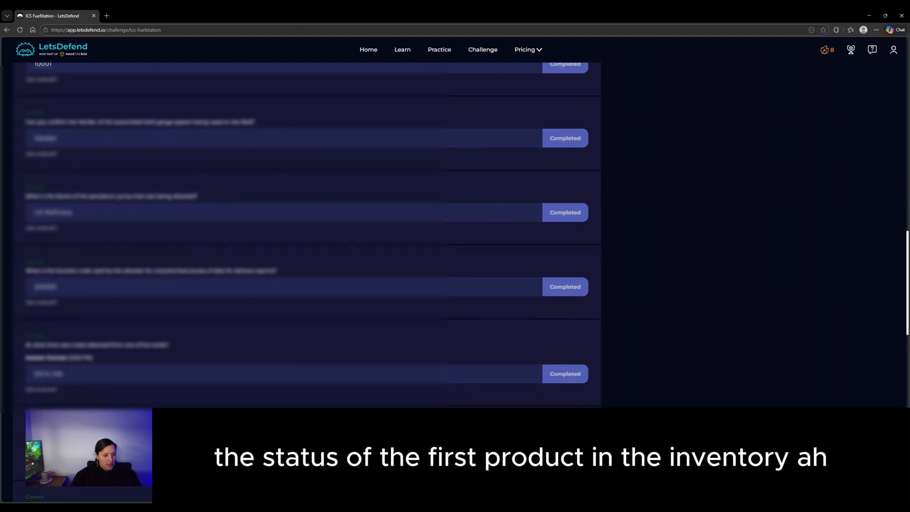
scroll(506, 178, "up", 15)
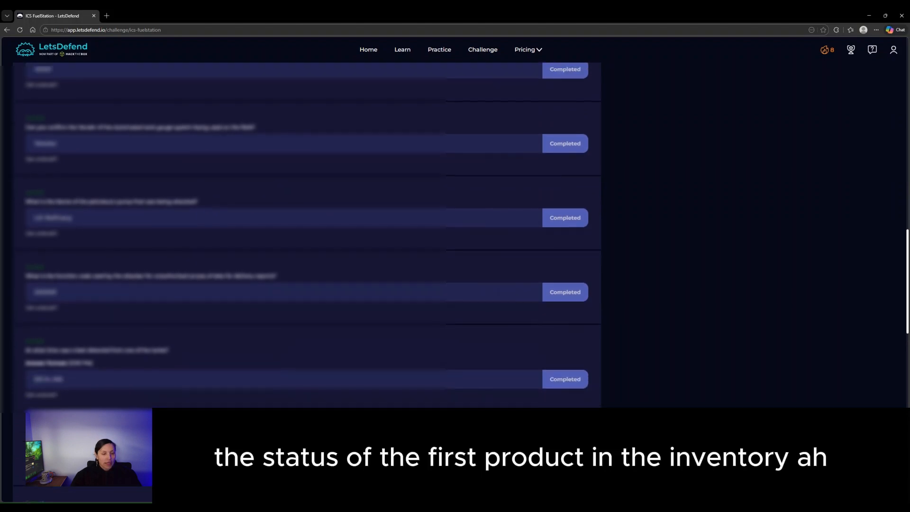
scroll(658, 237, "up", 2)
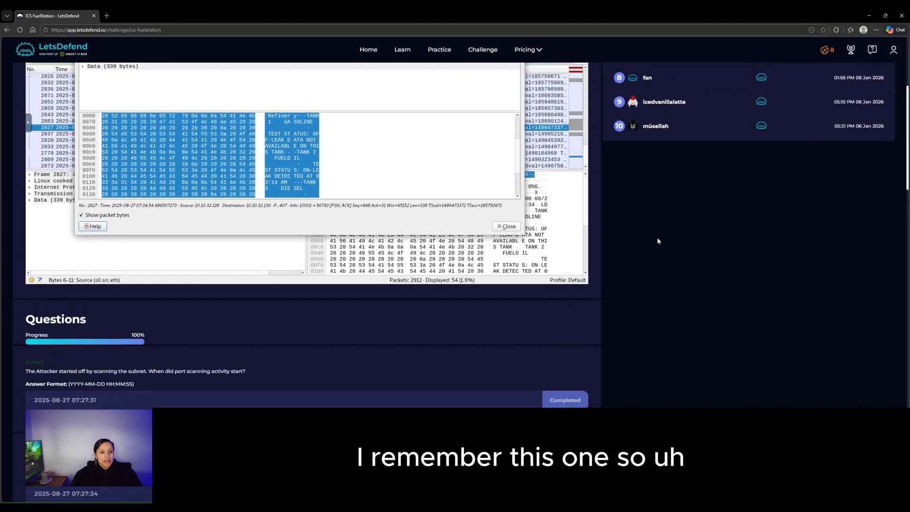
scroll(304, 217, "up", 2)
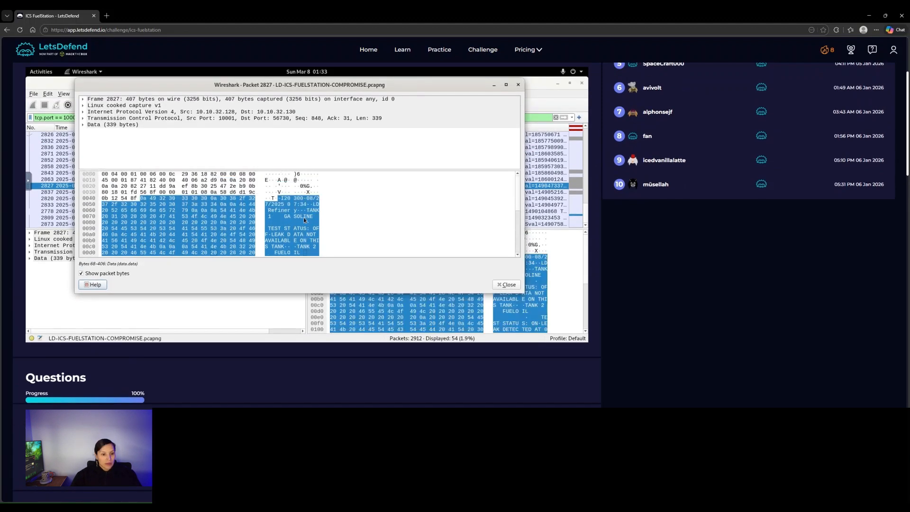
scroll(304, 222, "down", 4)
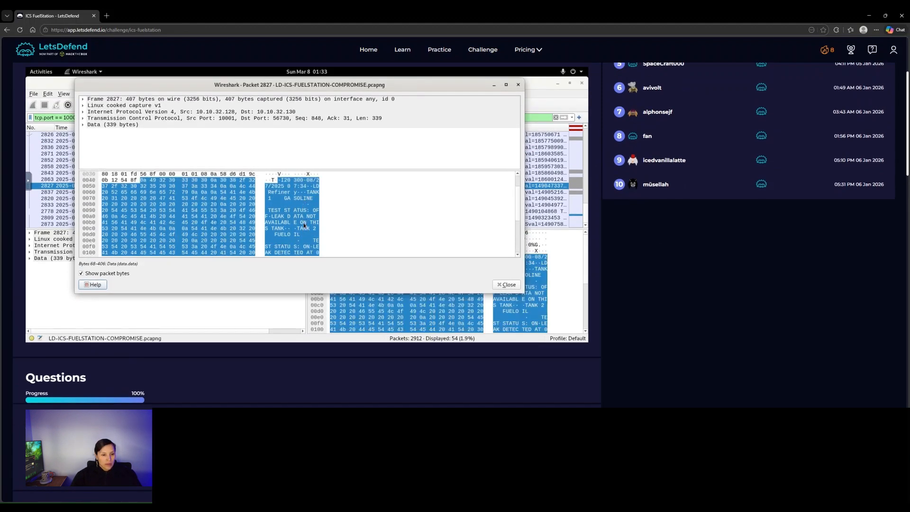
left_click(519, 85)
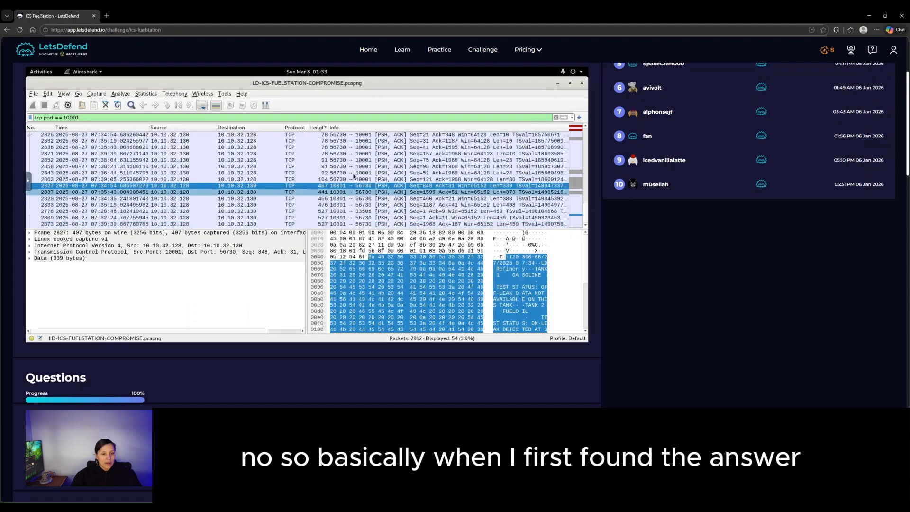
- Reopen packet 2837 and recheck its highlighted inventory report payload
left_click(301, 193)
double_click(302, 193)
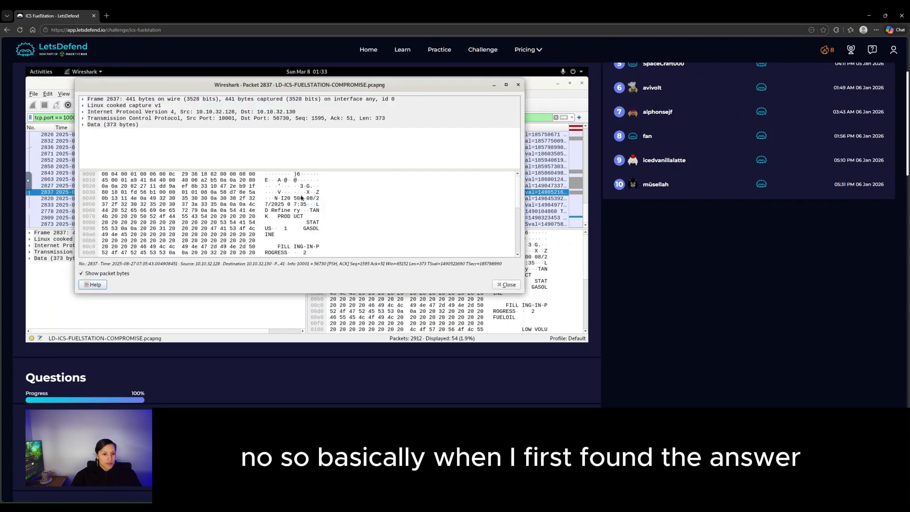
left_click(304, 199)
scroll(308, 225, "down", 1)
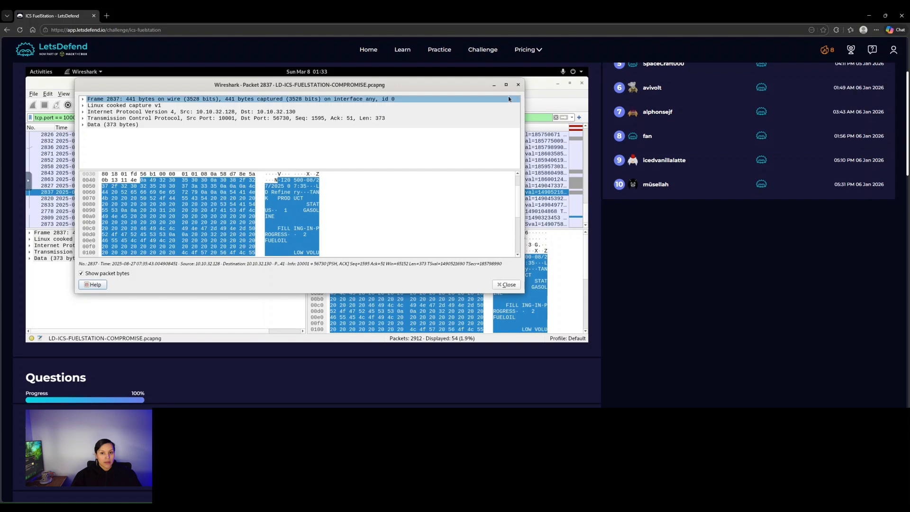
key("Escape")
- Scroll through the challenge questions, now showing 100% progress
scroll(653, 318, "down", 10)
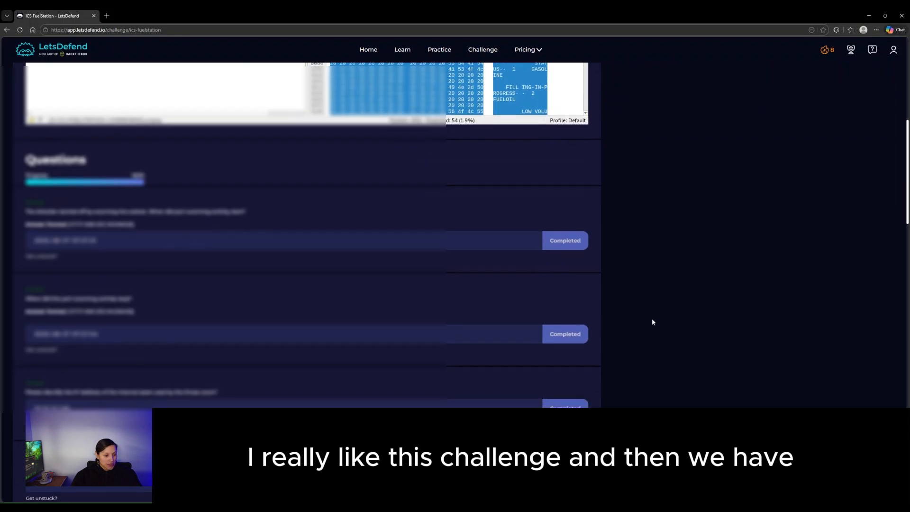
scroll(650, 321, "down", 5)
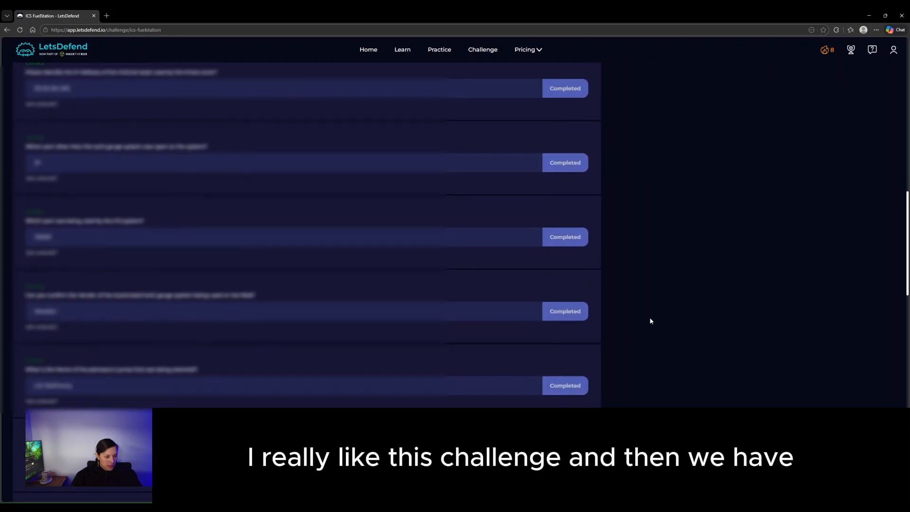
scroll(651, 321, "down", 3)
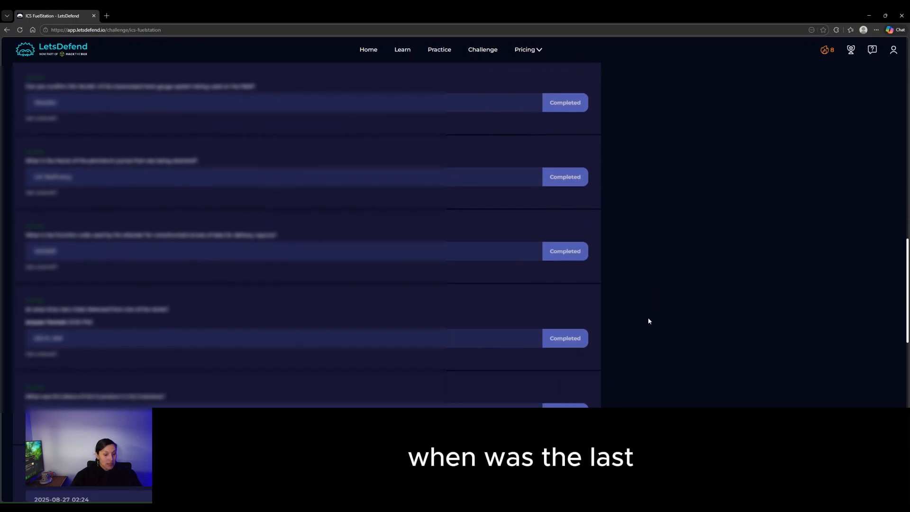
scroll(649, 320, "down", 1)
scroll(649, 321, "down", 1)
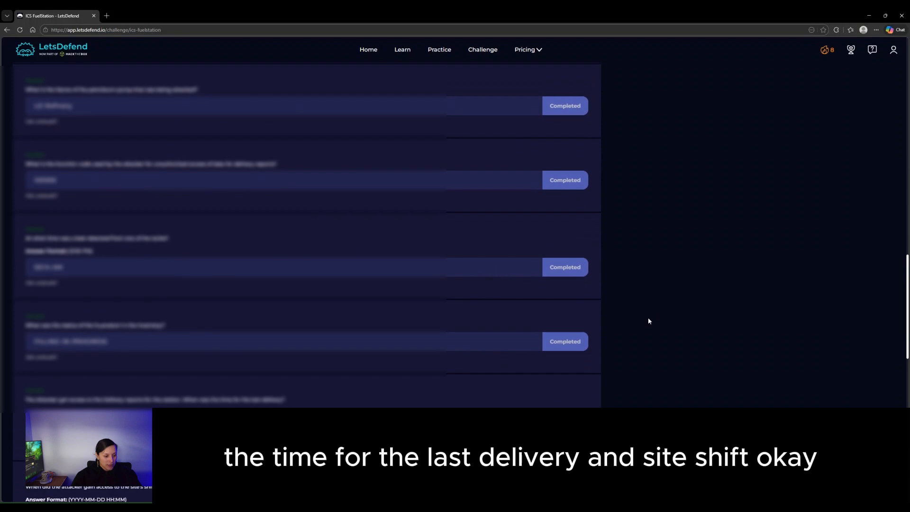
scroll(649, 321, "up", 15)
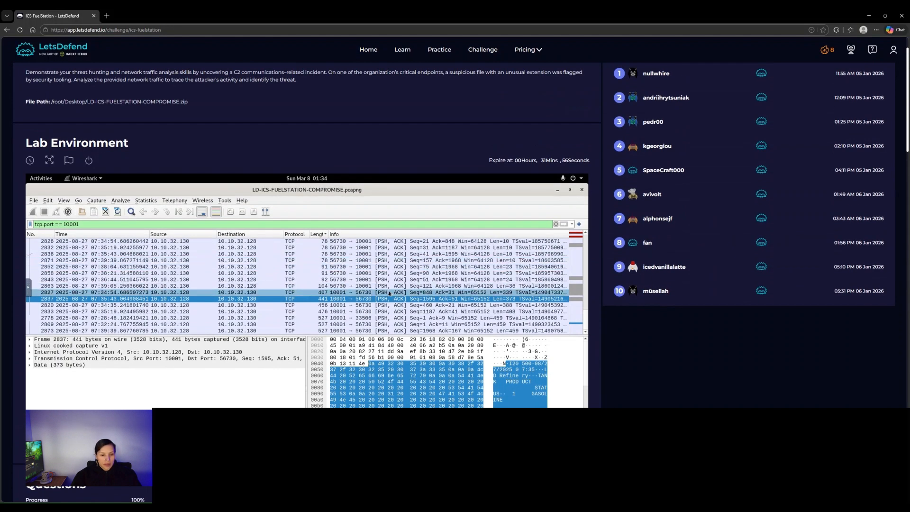
double_click(320, 306)
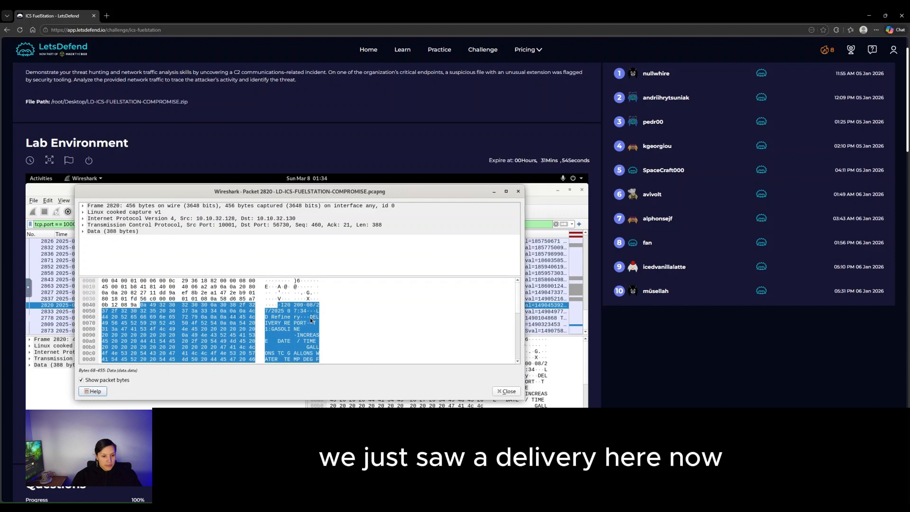
scroll(312, 323, "down", 4)
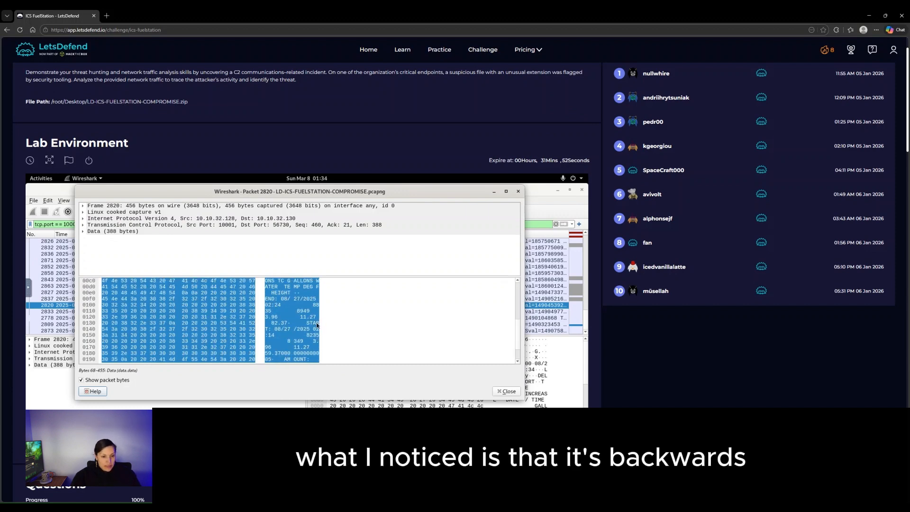
scroll(315, 330, "down", 1)
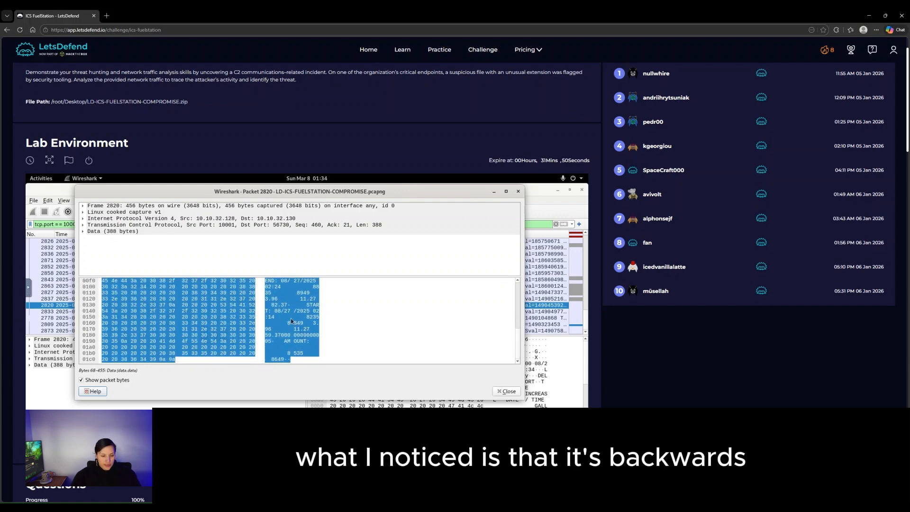
scroll(308, 326, "up", 1)
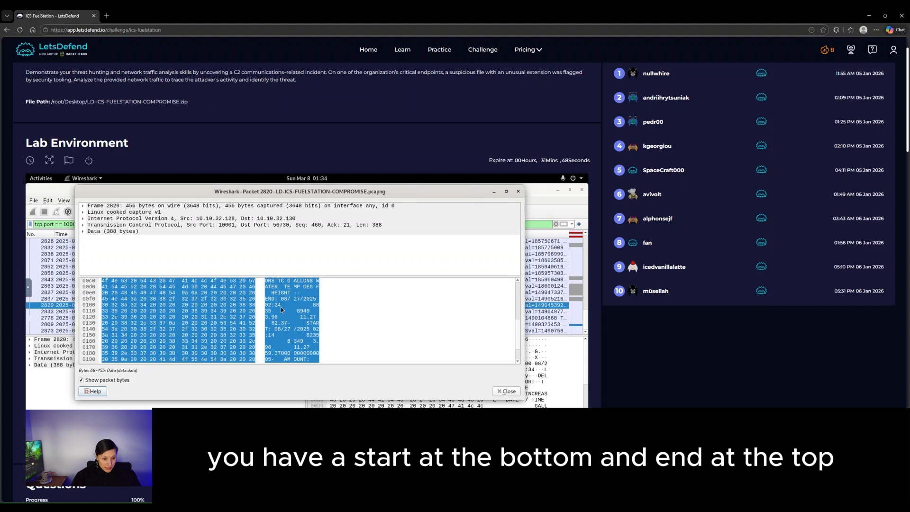
scroll(280, 300, "up", 1)
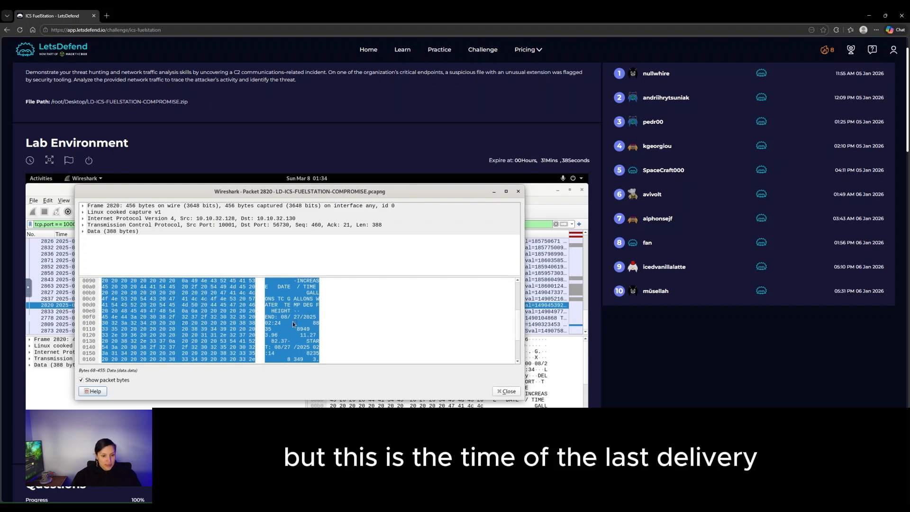
scroll(306, 303, "up", 1)
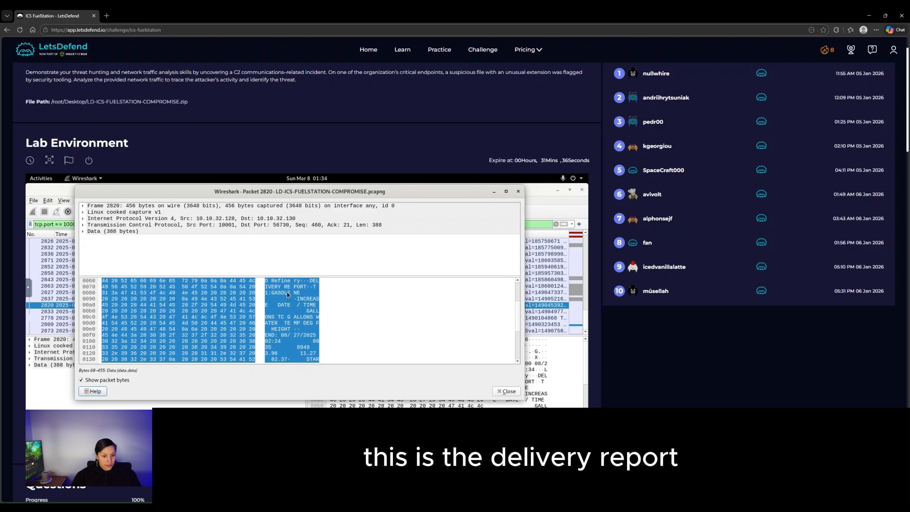
scroll(658, 360, "down", 15)
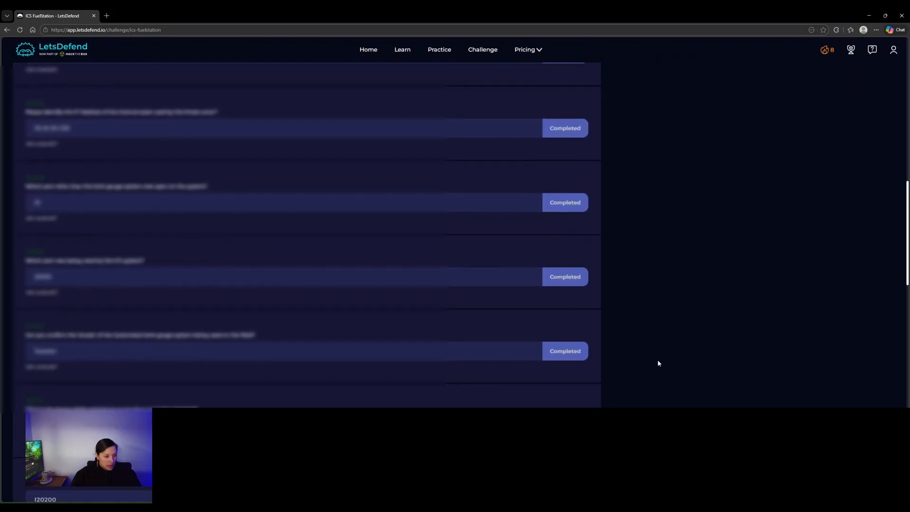
scroll(658, 363, "down", 8)
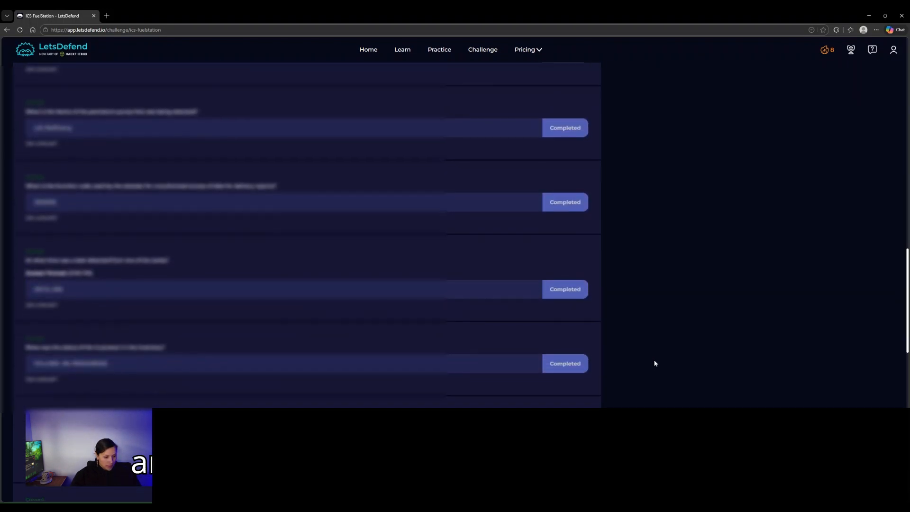
scroll(654, 363, "down", 1)
scroll(204, 390, "down", 2)
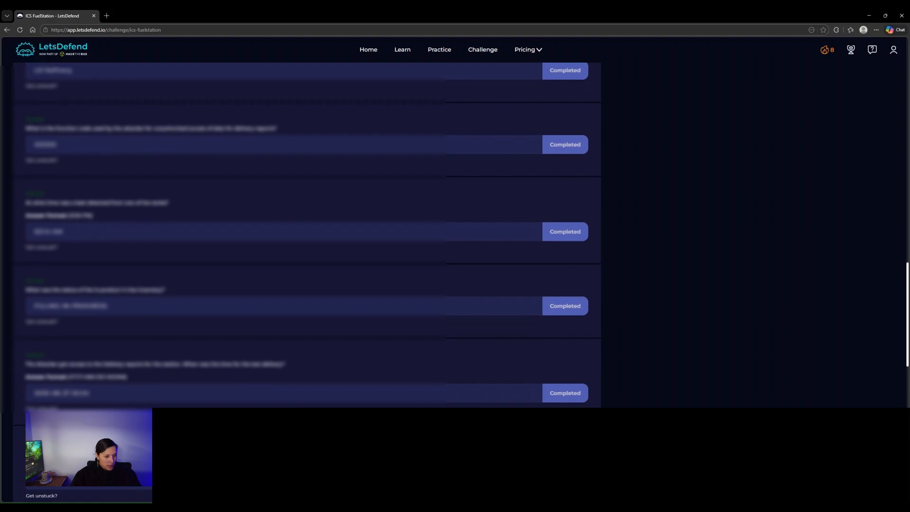
scroll(307, 235, "down", 3)
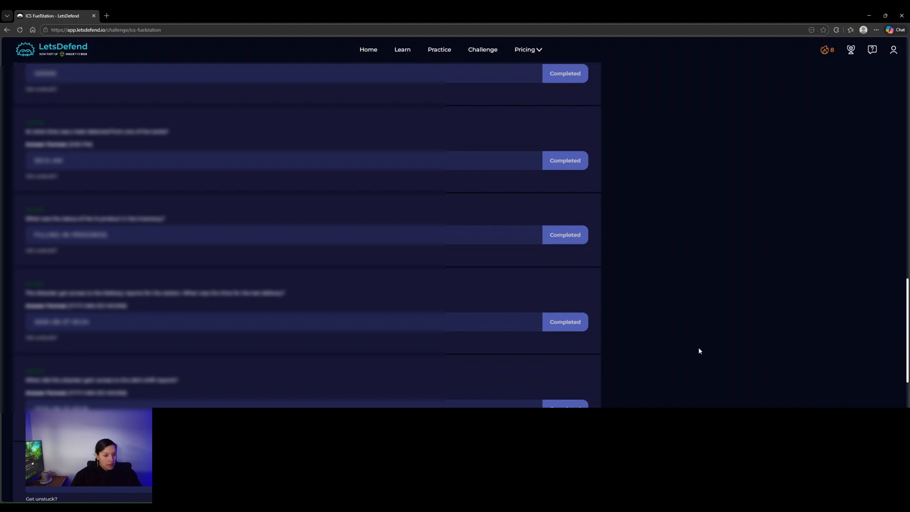
scroll(711, 352, "up", 15)
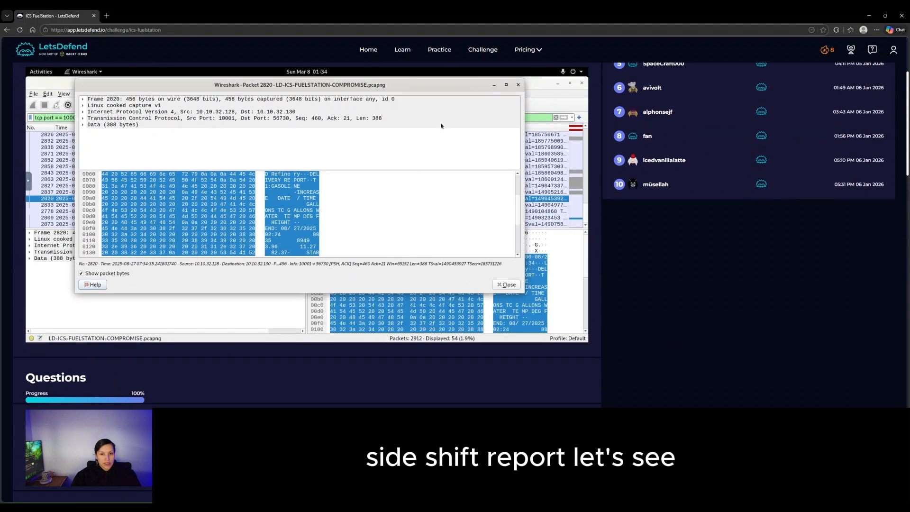
- Open shift report packet 2833, read its highlighted Data payload, then close its window
left_click(519, 84)
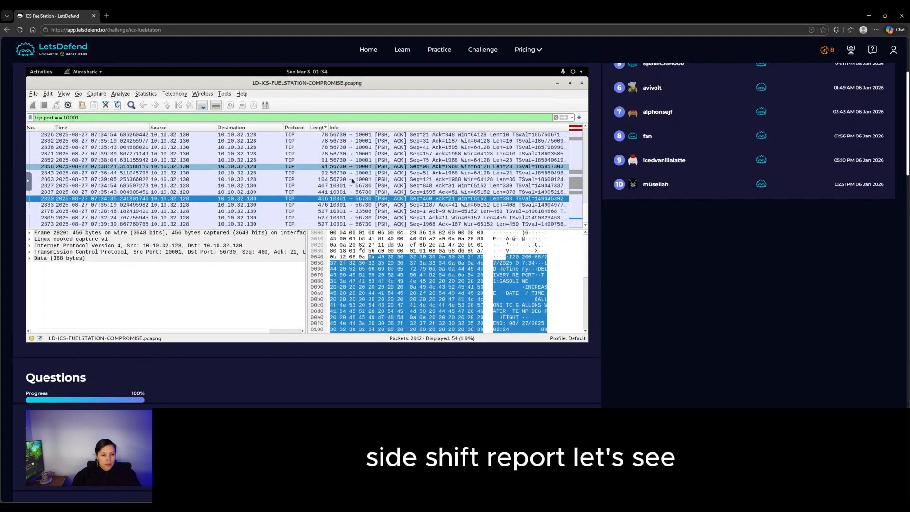
double_click(295, 204)
left_click(307, 210)
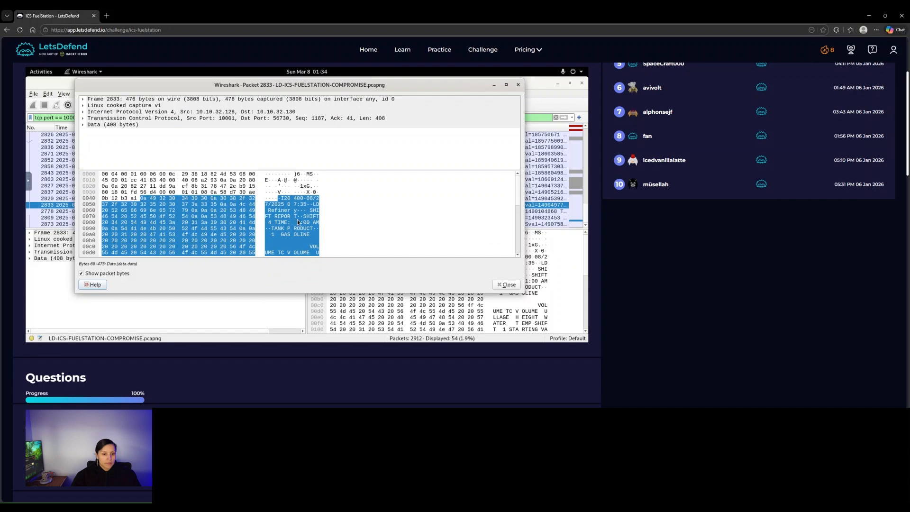
scroll(298, 220, "down", 1)
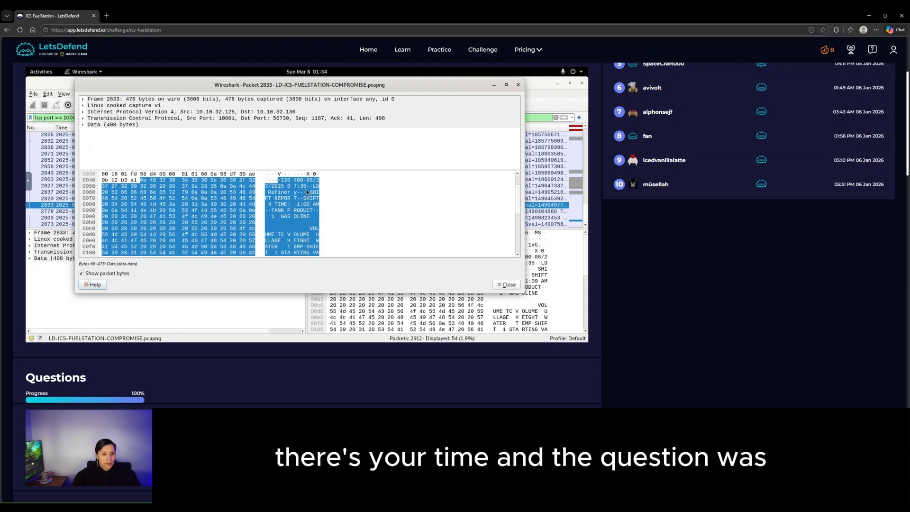
scroll(793, 309, "down", 10)
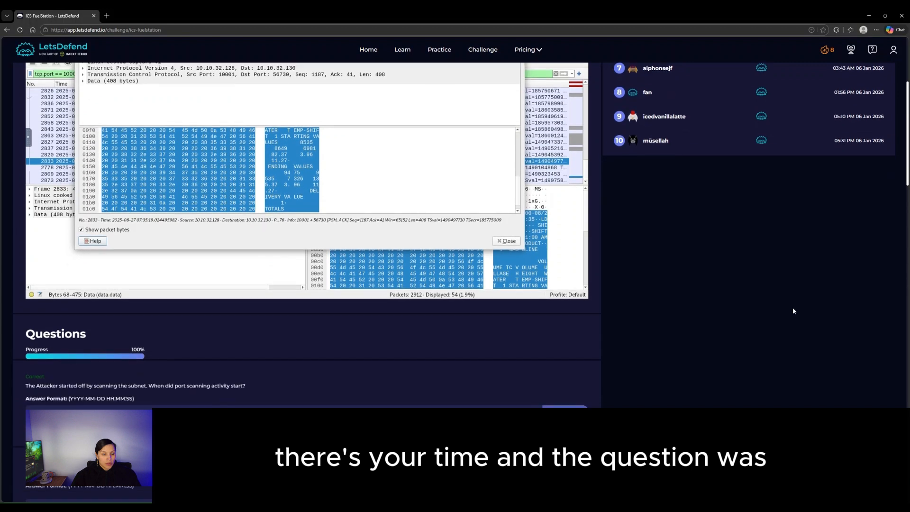
scroll(793, 311, "down", 5)
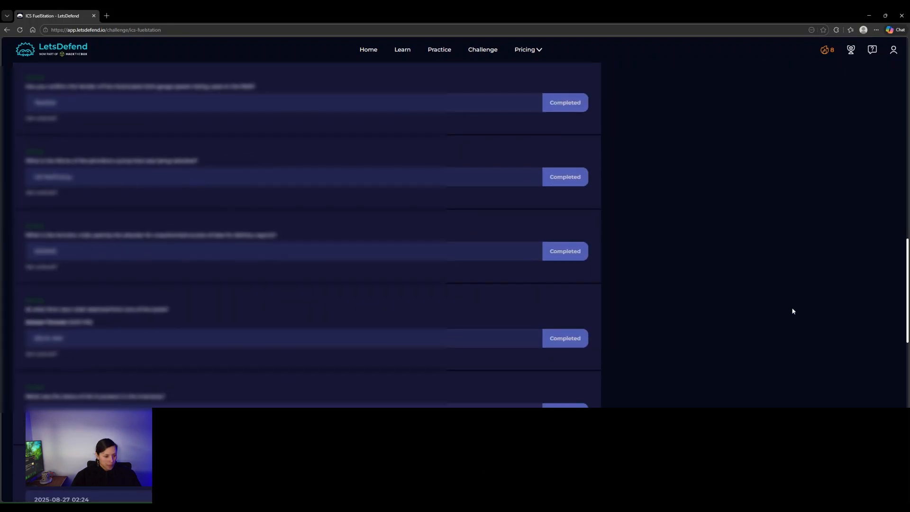
scroll(793, 311, "down", 1)
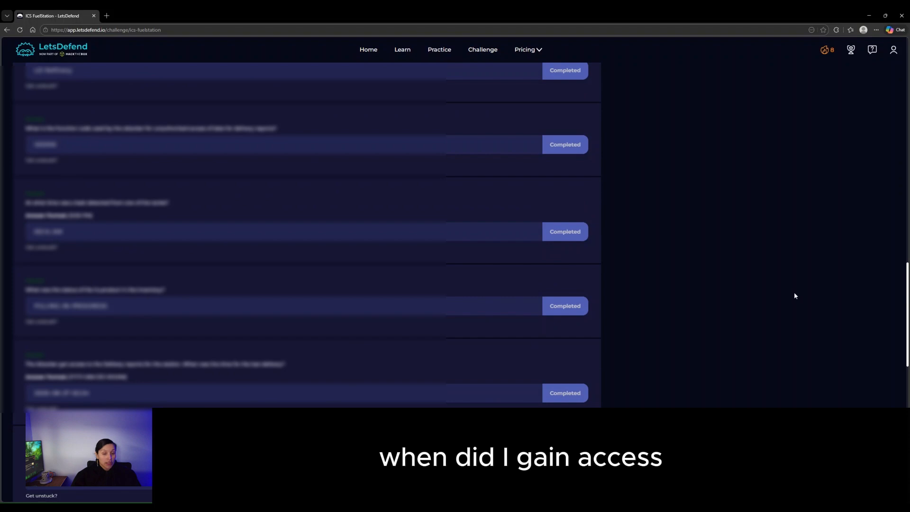
scroll(744, 300, "up", 10)
scroll(744, 302, "up", 5)
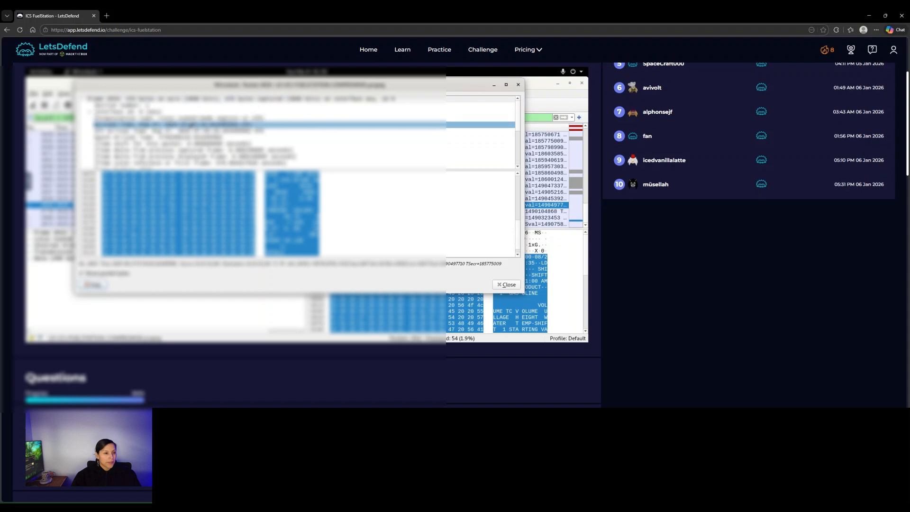
left_click_drag(177, 86, 124, 137)
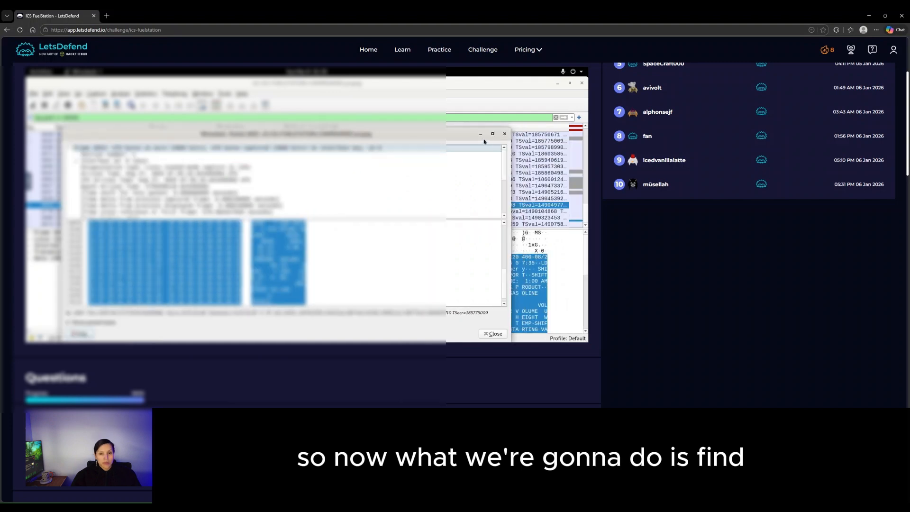
left_click(506, 134)
- Scroll through the questions, completed through the fourth tank's product name
scroll(659, 272, "down", 10)
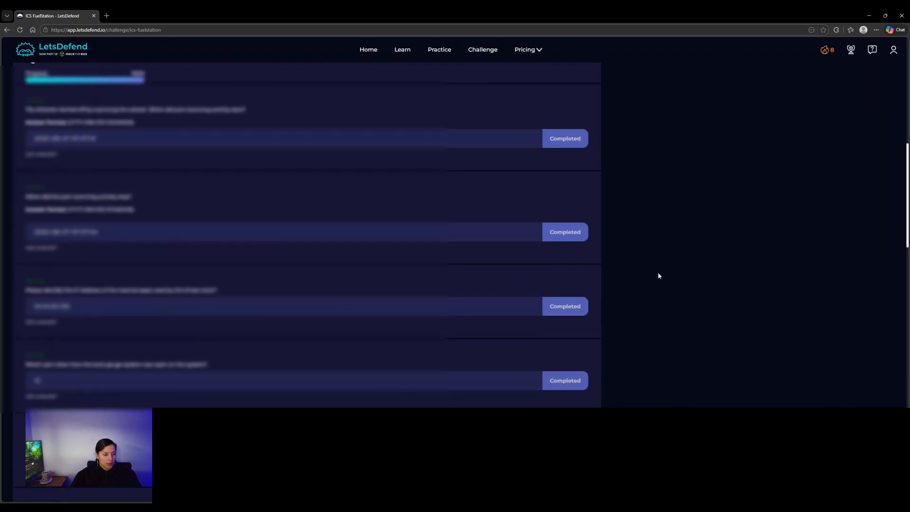
scroll(658, 276, "down", 6)
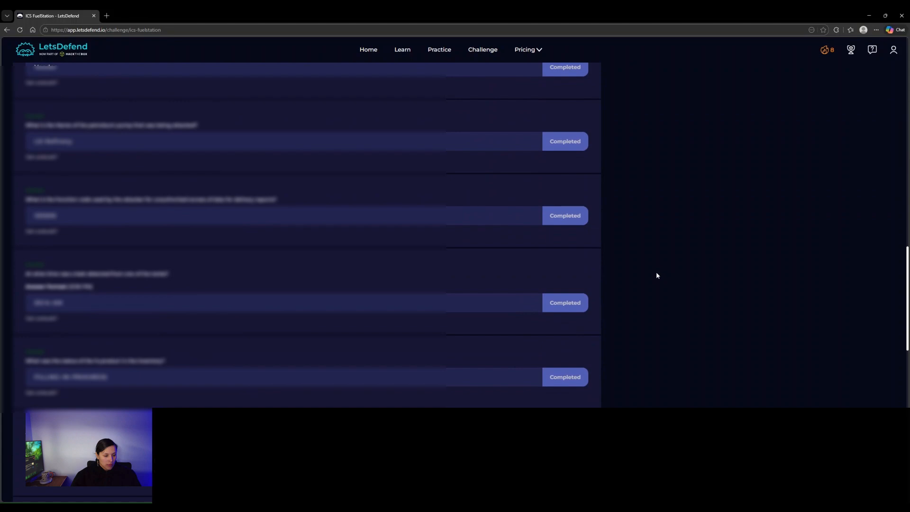
scroll(656, 276, "down", 3)
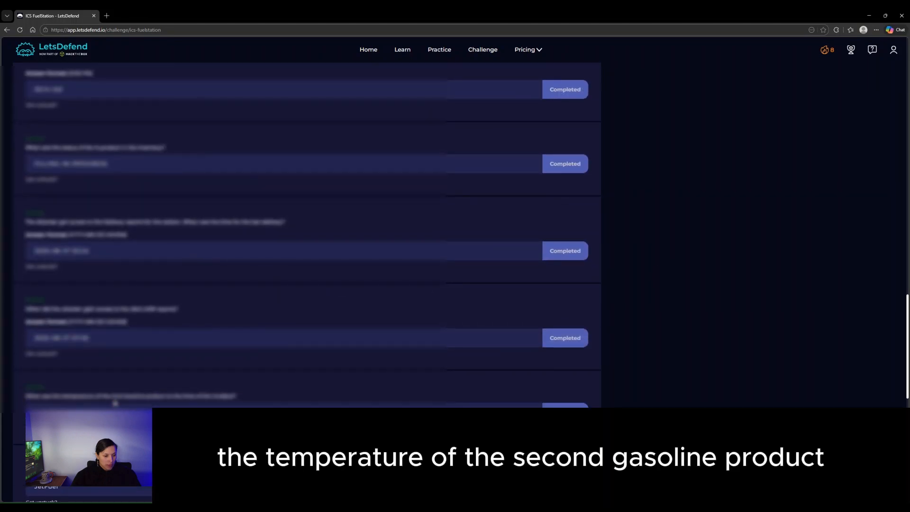
scroll(116, 403, "down", 2)
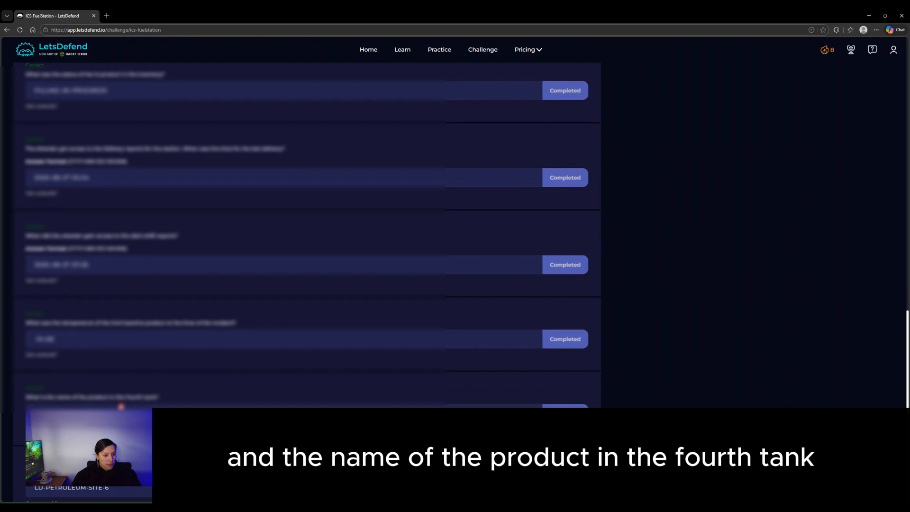
scroll(124, 394, "down", 1)
scroll(132, 386, "down", 2)
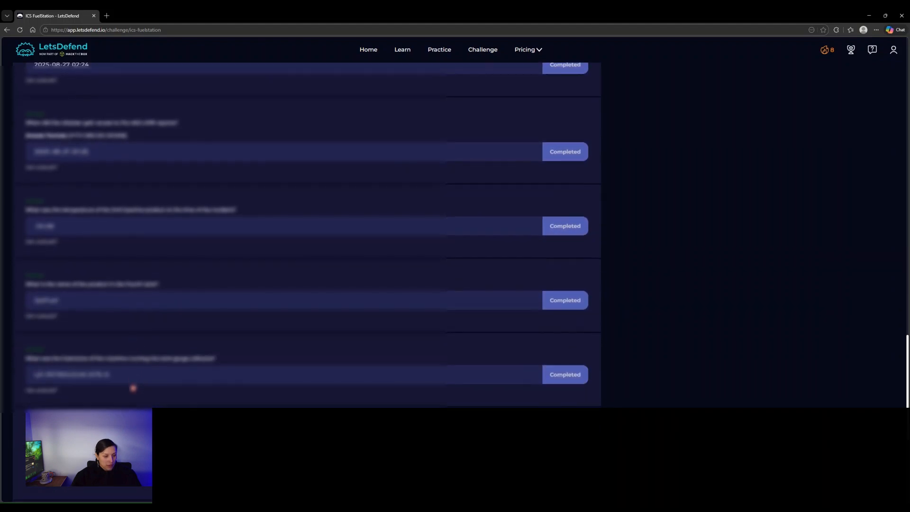
scroll(133, 388, "up", 6)
scroll(722, 254, "up", 4)
scroll(724, 246, "down", 5)
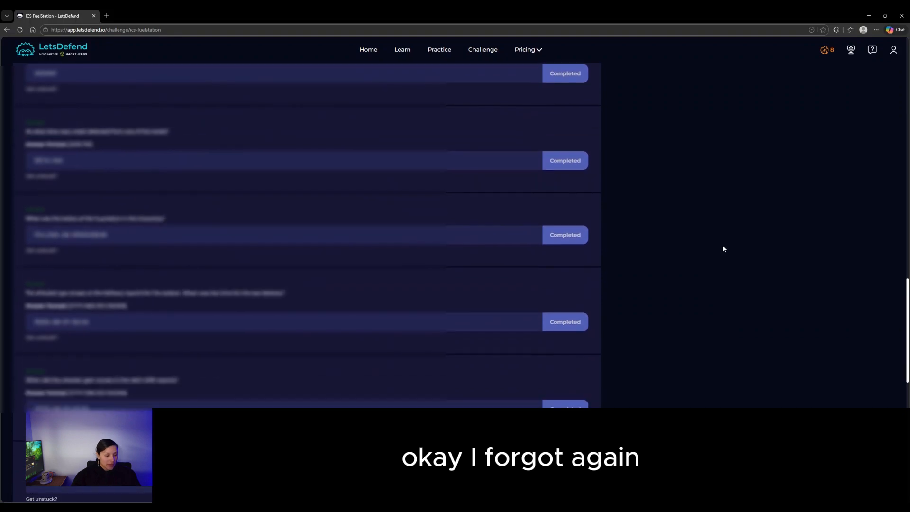
scroll(723, 249, "up", 5)
scroll(748, 270, "down", 5)
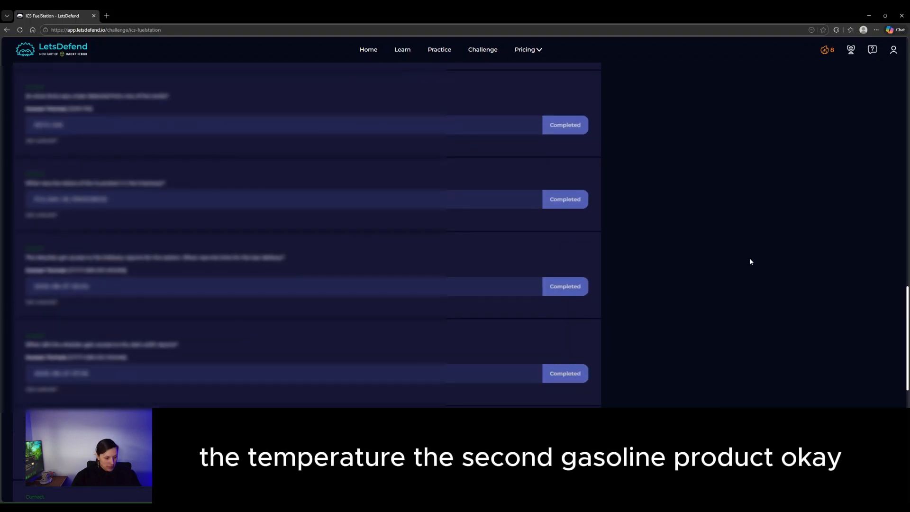
scroll(751, 261, "up", 10)
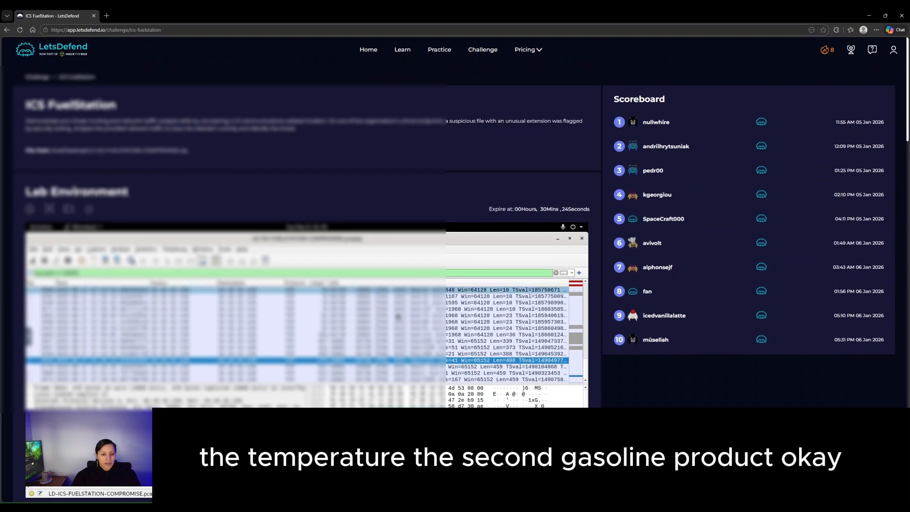
- Open the tank inventory report packet in its own window to read the fourth tank's product
scroll(626, 360, "down", 1)
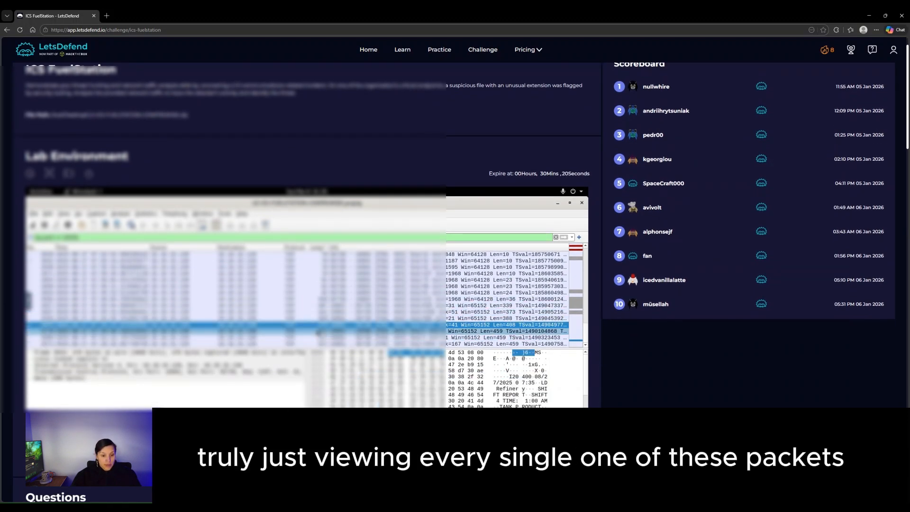
double_click(313, 332)
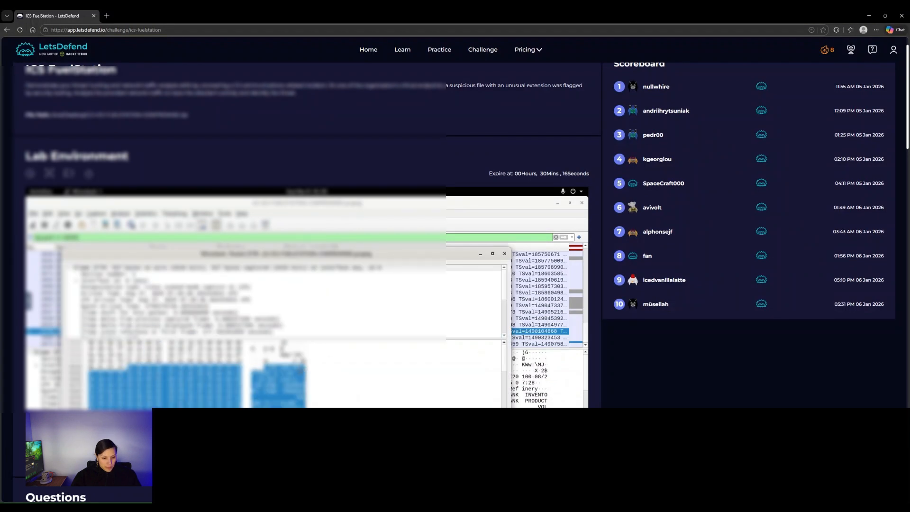
scroll(299, 373, "down", 2)
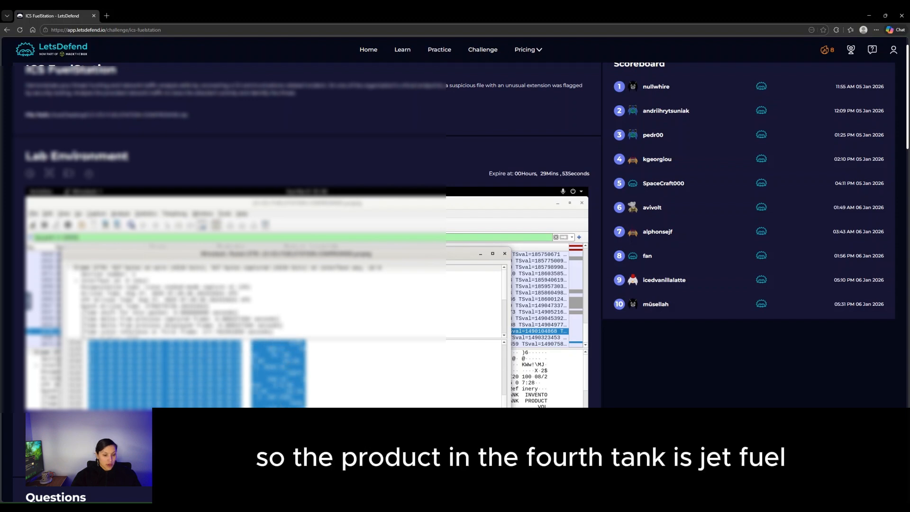
- Close the inventory packet window and scroll the completed questions back up to the Lab Environment
left_click(504, 253)
scroll(672, 366, "down", 20)
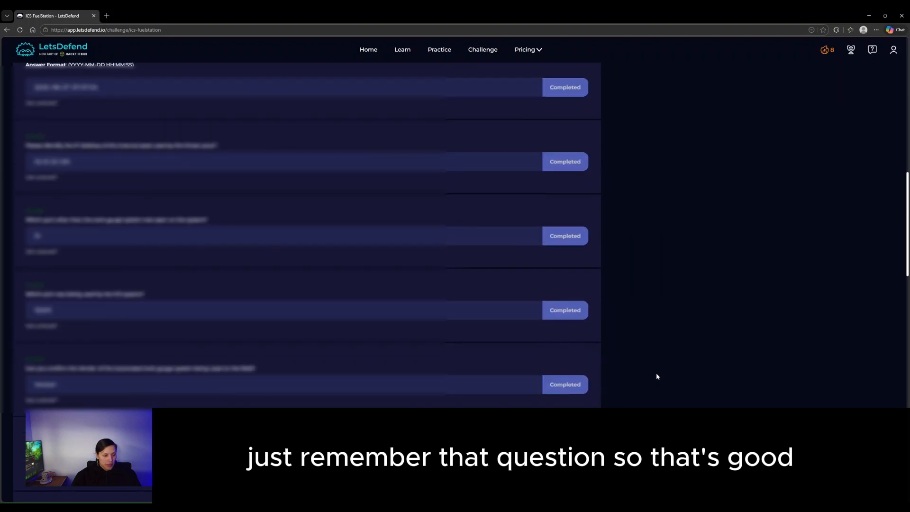
scroll(657, 376, "down", 5)
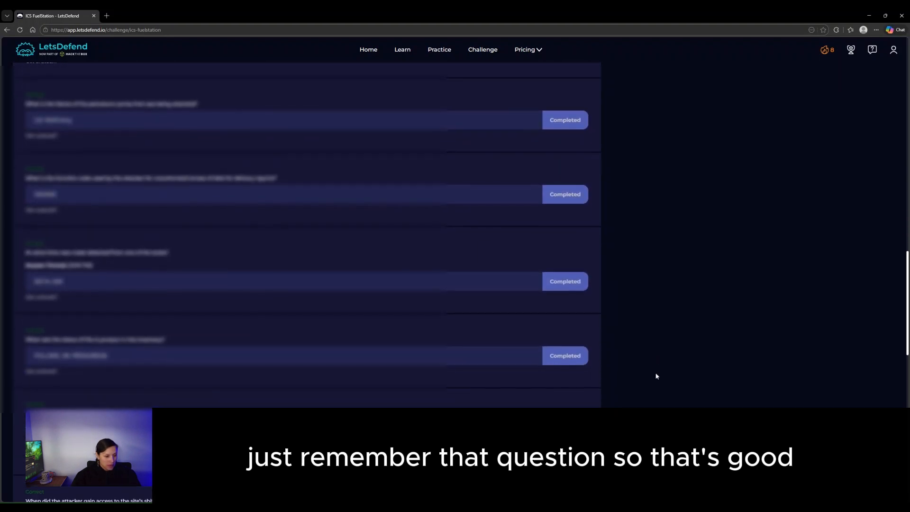
scroll(657, 376, "down", 4)
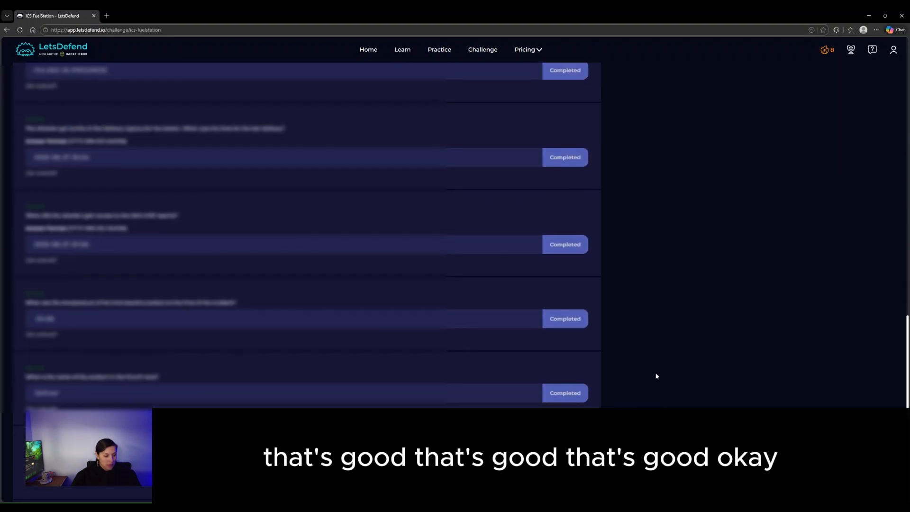
scroll(323, 402, "down", 3)
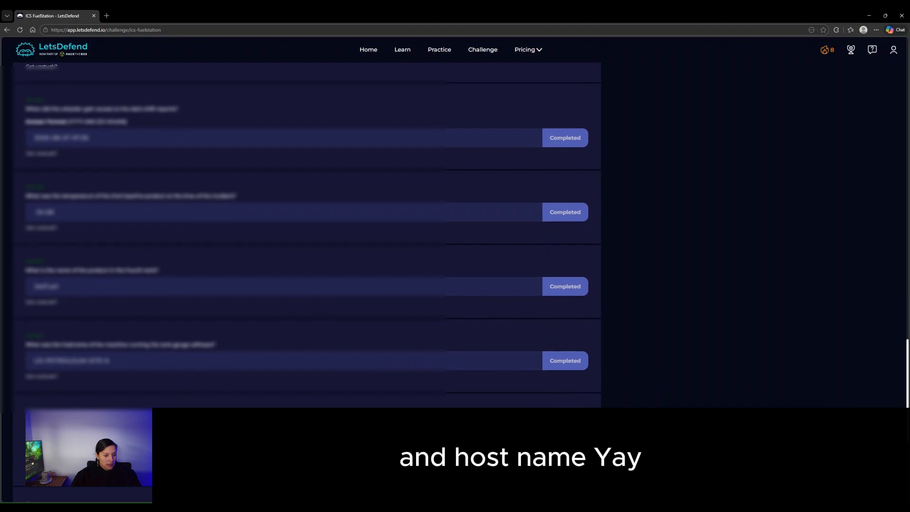
scroll(118, 378, "down", 2)
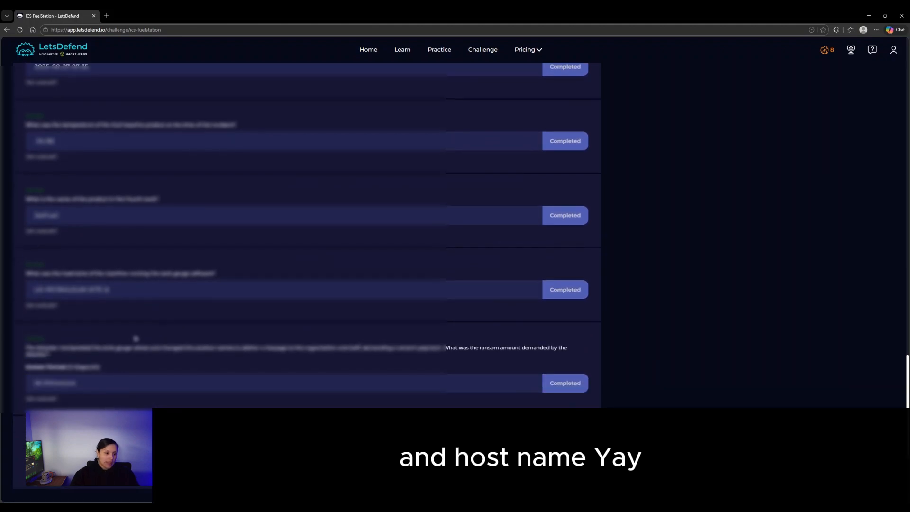
scroll(728, 303, "up", 15)
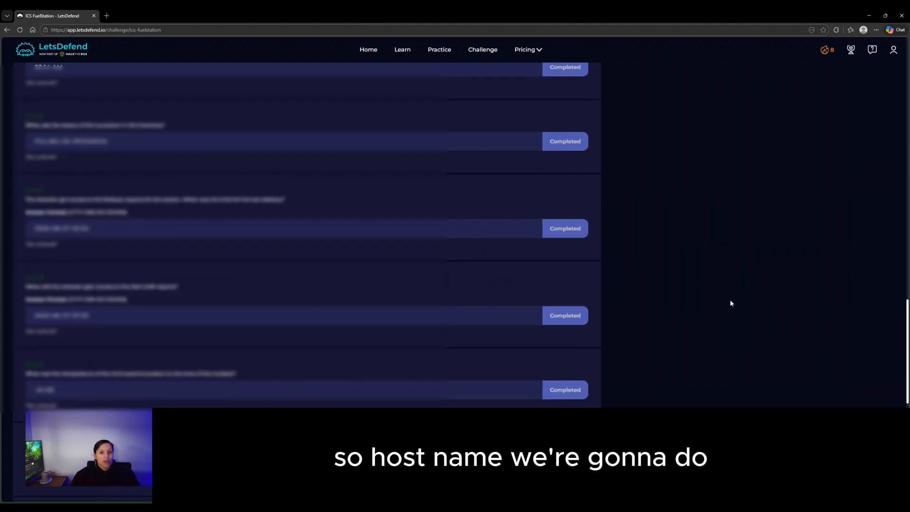
scroll(724, 315, "up", 1)
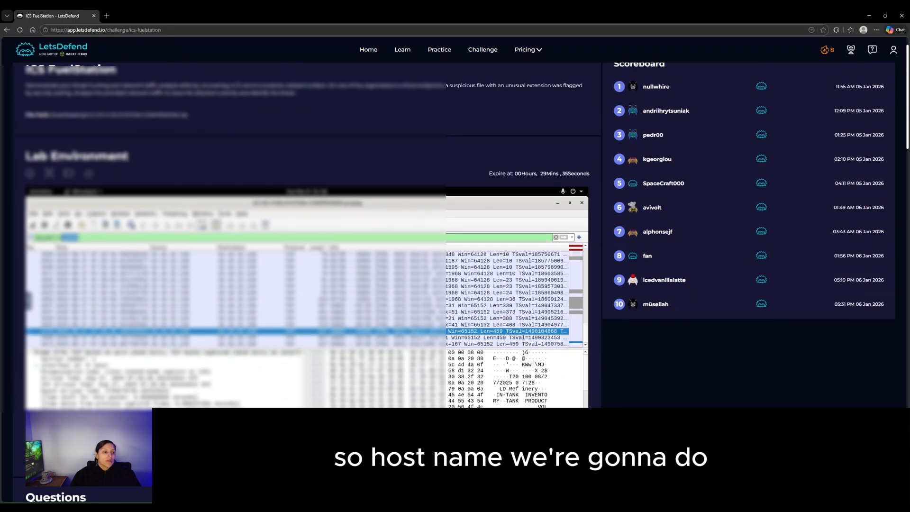
- Replace the display filter with 'dhcp' and apply it
key("BackSpace")
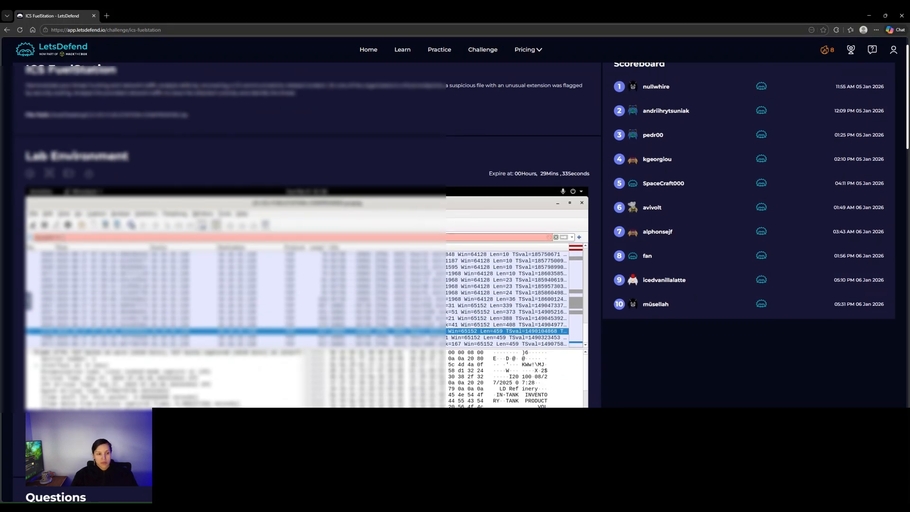
key("BackSpace")
key("BackSpace")
key("BackSpace")
key("BackSpace")
key("BackSpace")
key("BackSpace")
type("dhcp")
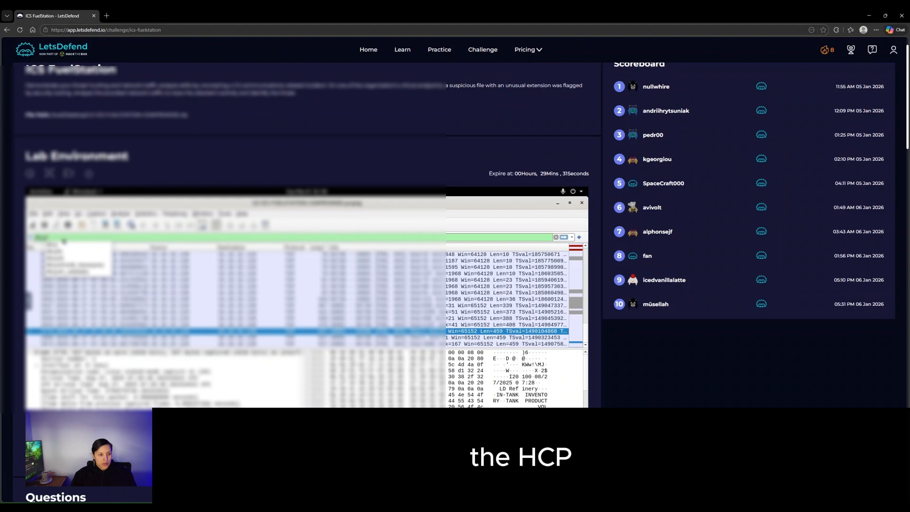
key("Return")
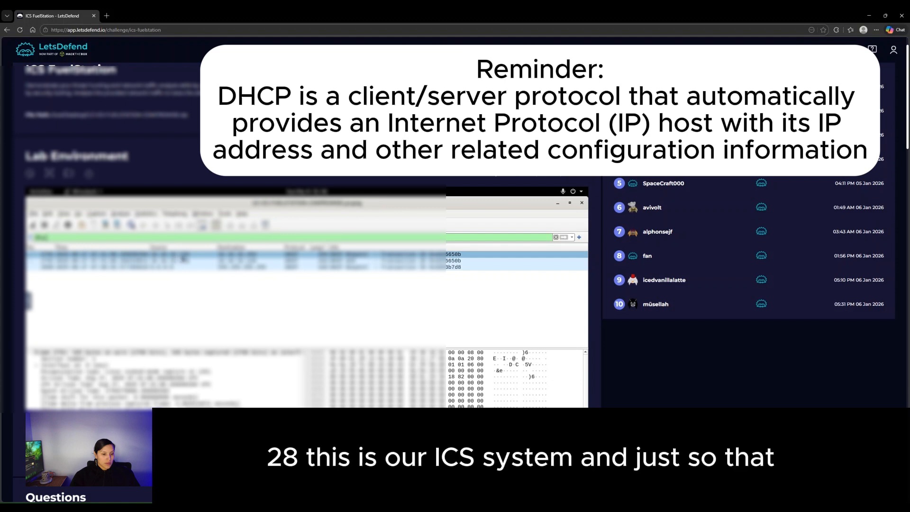
- Open the first DHCP packet in its own window and browse its frame and protocol layers
double_click(183, 258)
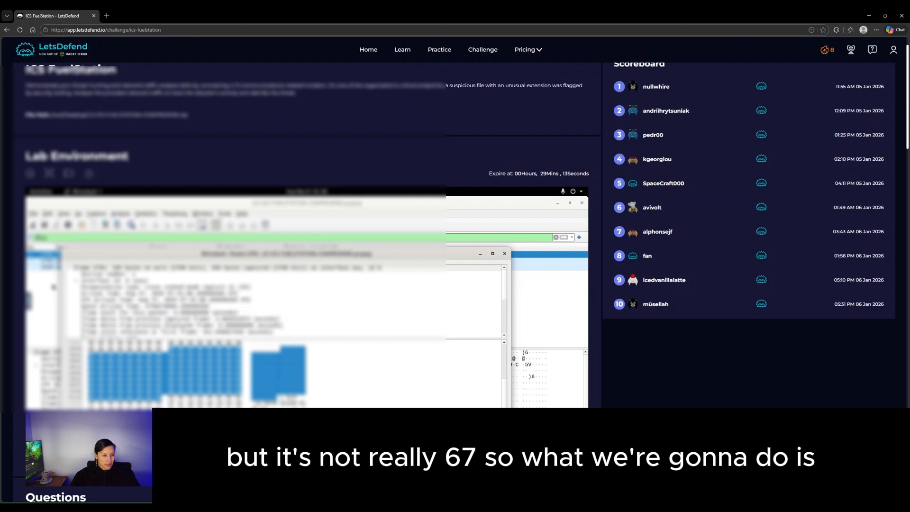
scroll(76, 281, "down", 3)
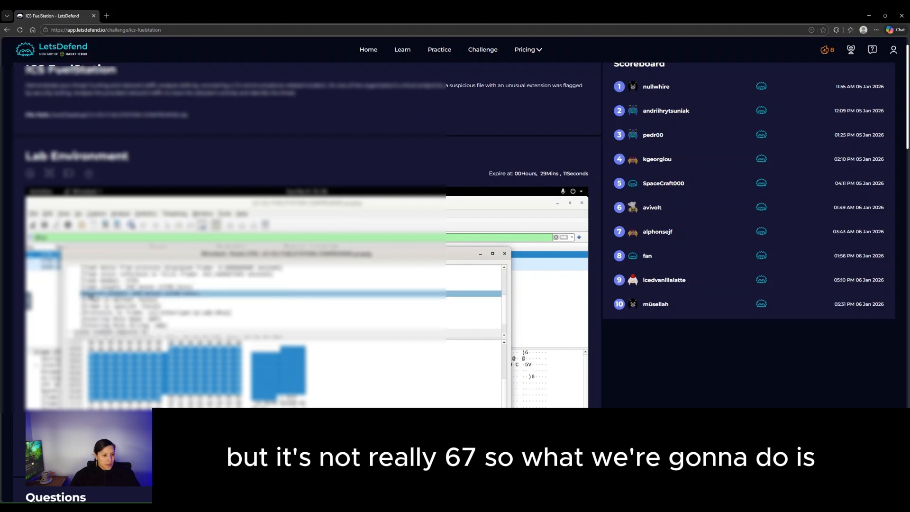
scroll(90, 295, "up", 5)
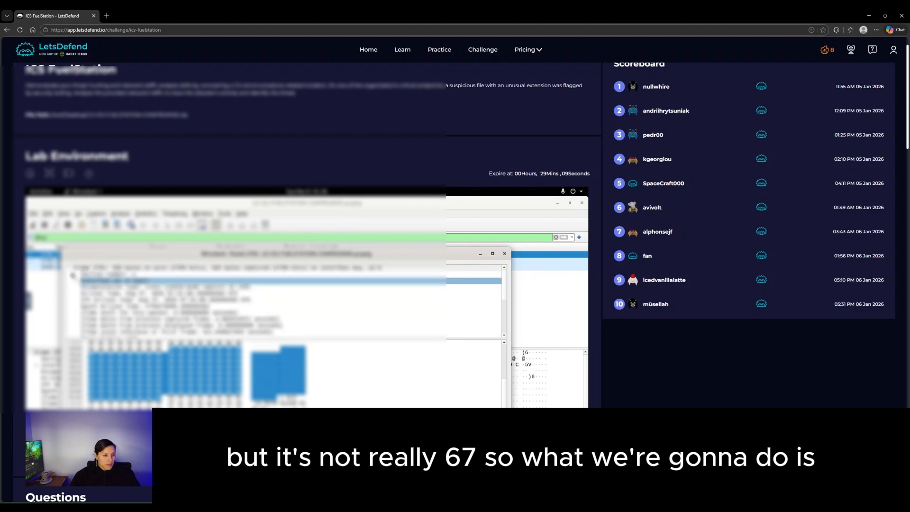
left_click(76, 282)
left_click(77, 282)
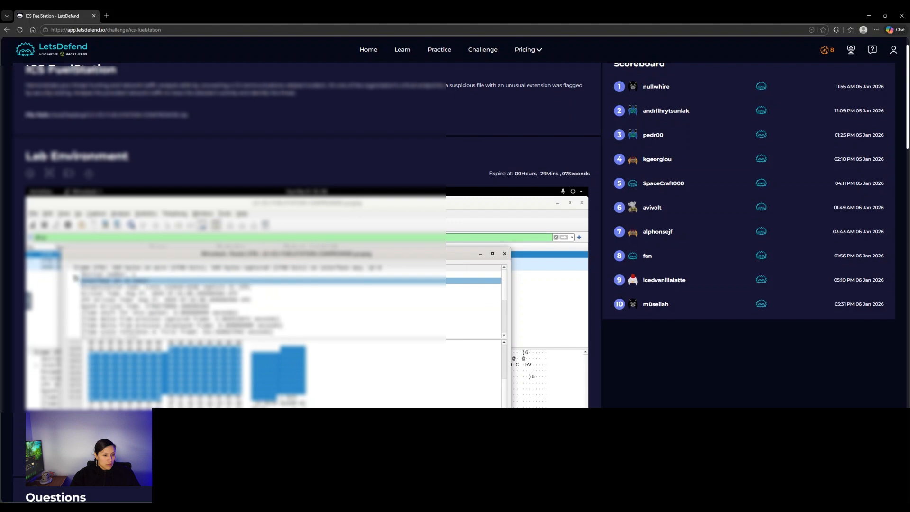
left_click(74, 276)
left_click(70, 269)
left_click(72, 275)
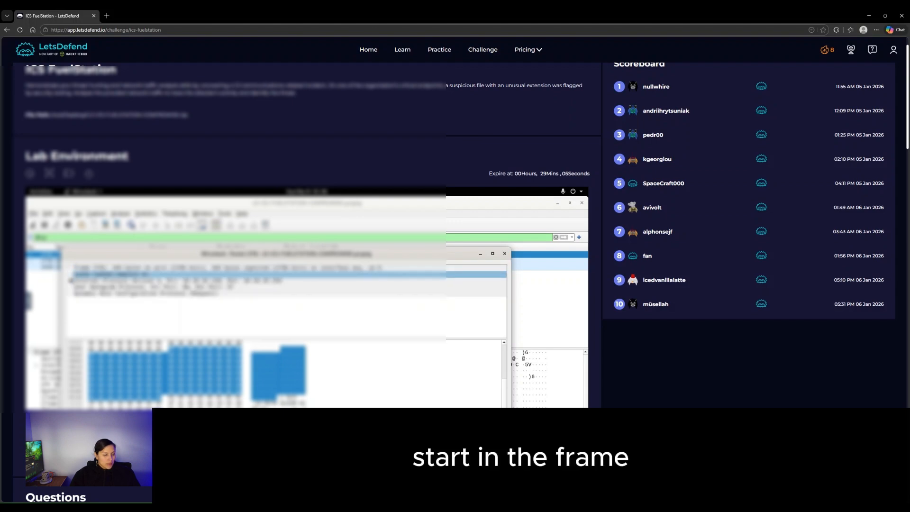
left_click(71, 281)
left_click(71, 281)
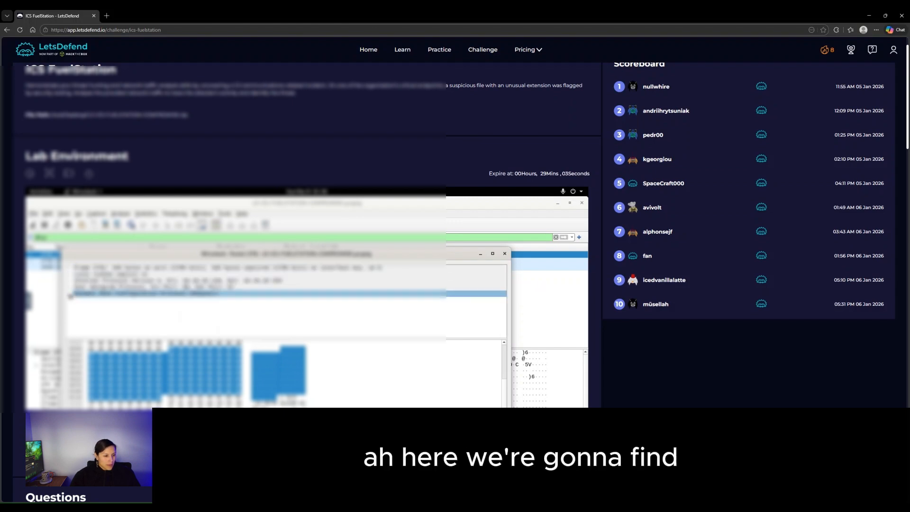
- Expand the DHCP section's Host Name option to read the hostname, then close the window
left_click(71, 294)
scroll(80, 304, "down", 3)
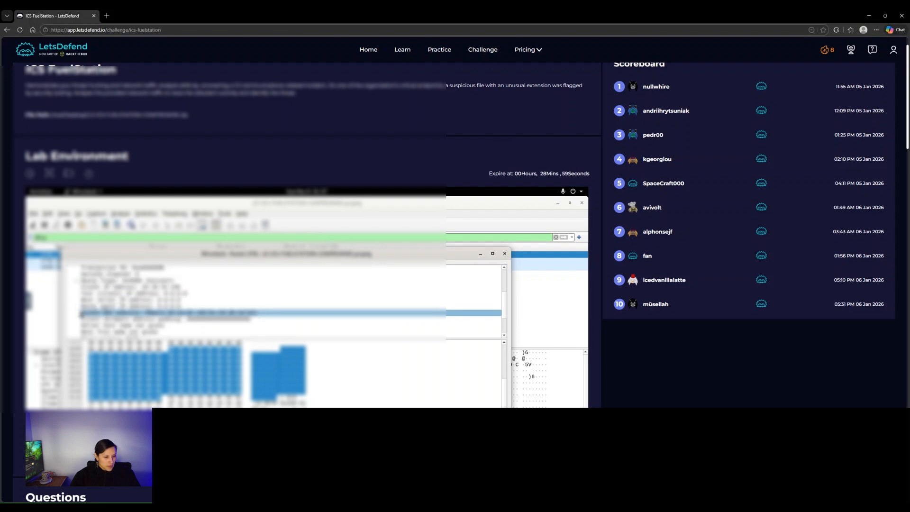
scroll(82, 313, "down", 3)
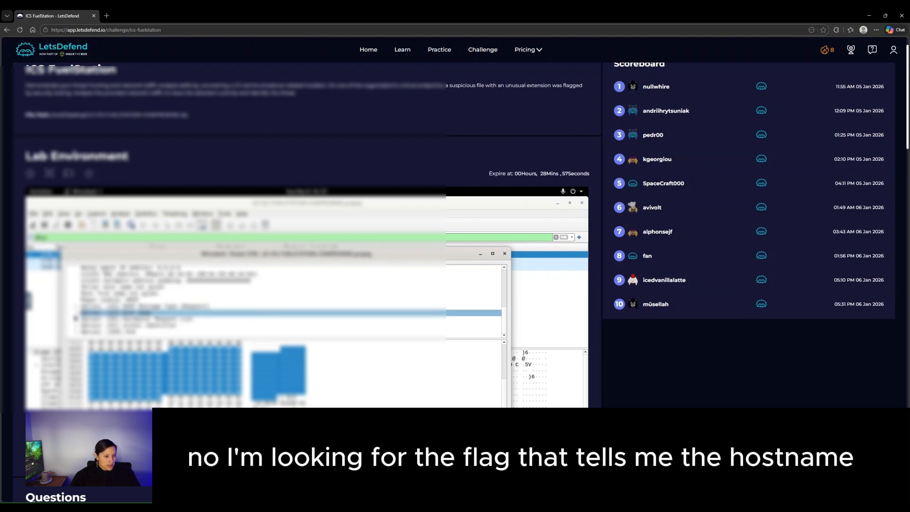
left_click(75, 314)
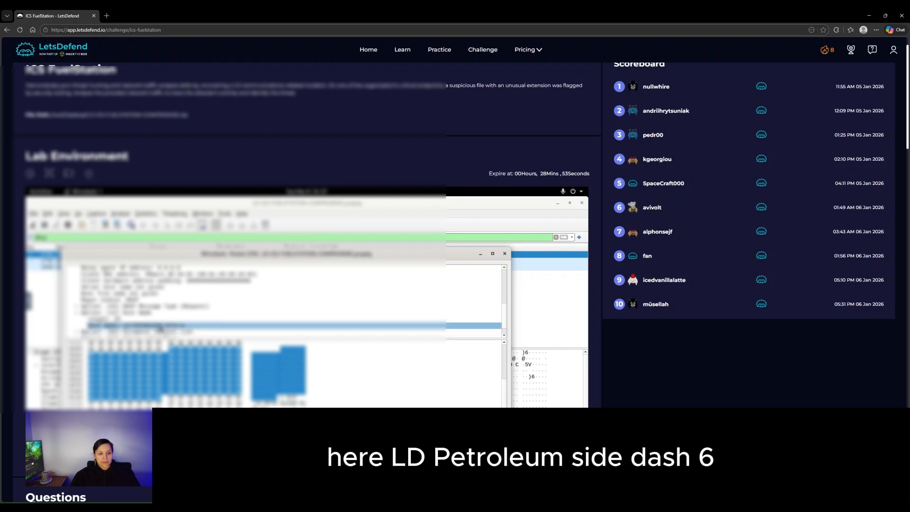
left_click(356, 281)
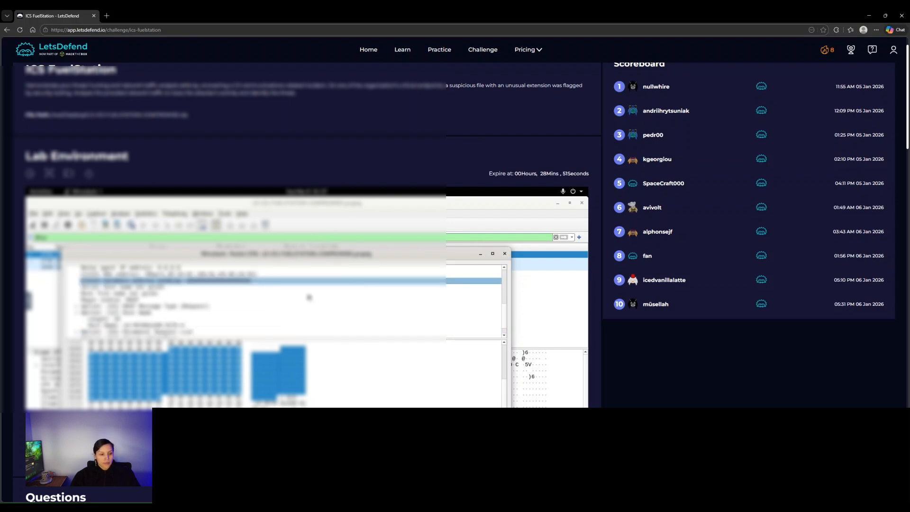
left_click(505, 254)
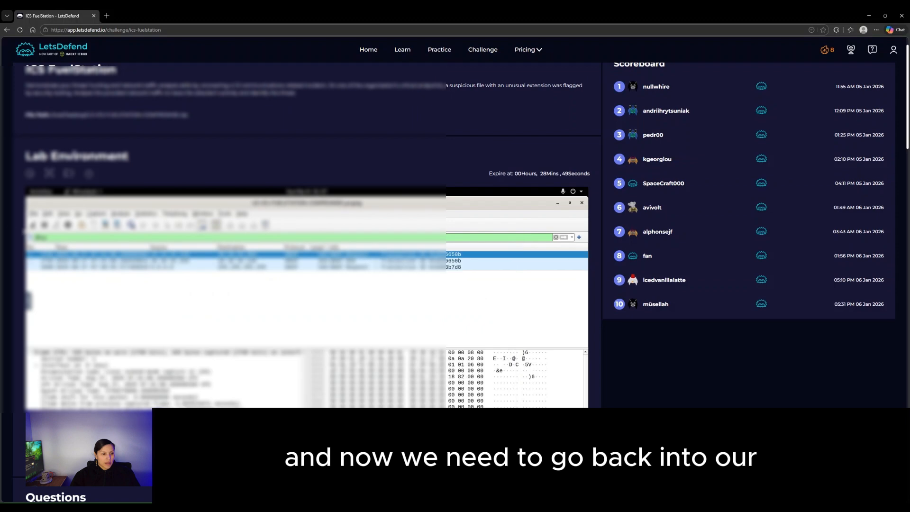
- Replace the display filter with 'tcp' from autocomplete and apply it
left_click_drag(59, 236, 25, 235)
type("tcp")
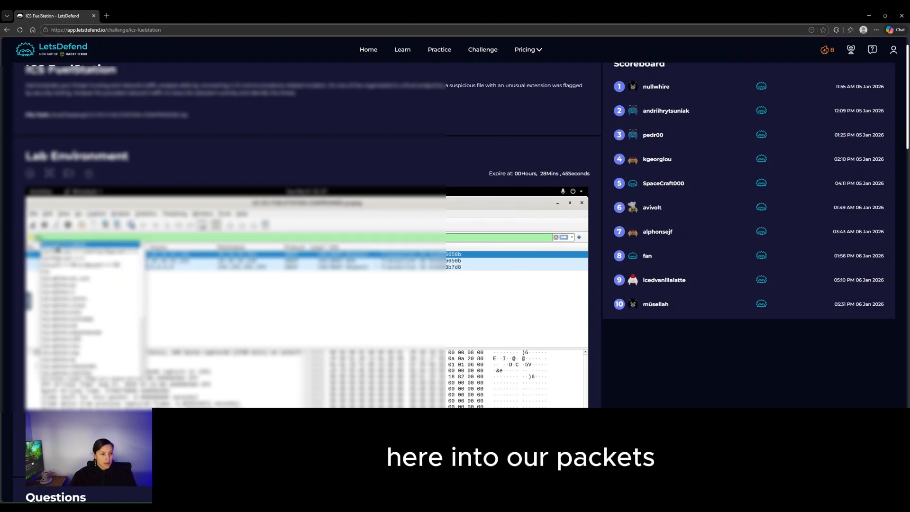
left_click(58, 249)
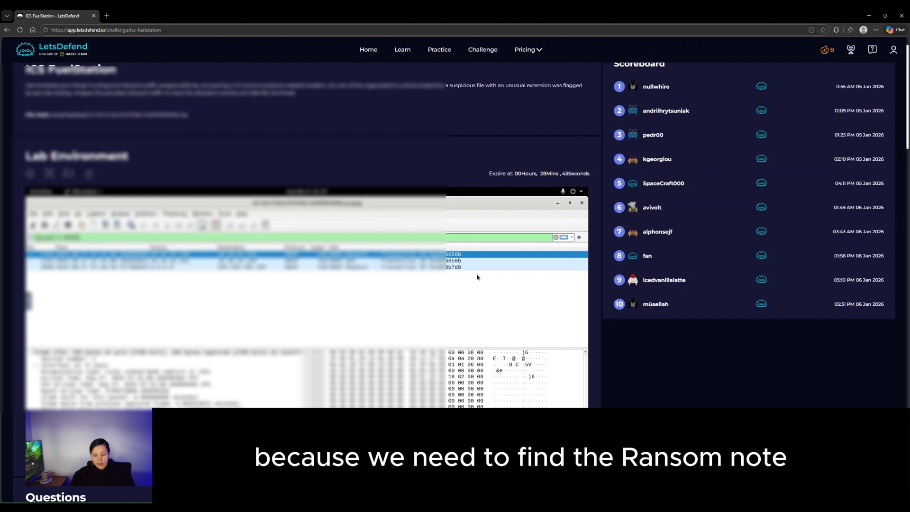
left_click(564, 237)
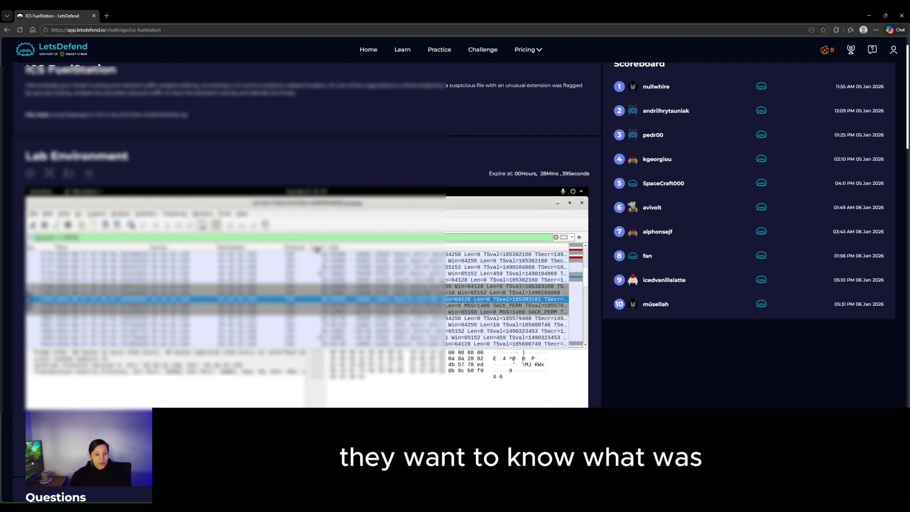
- Sort TCP packets by length and open the largest one to read the ransom note payload
left_click(318, 248)
scroll(318, 249, "down", 1)
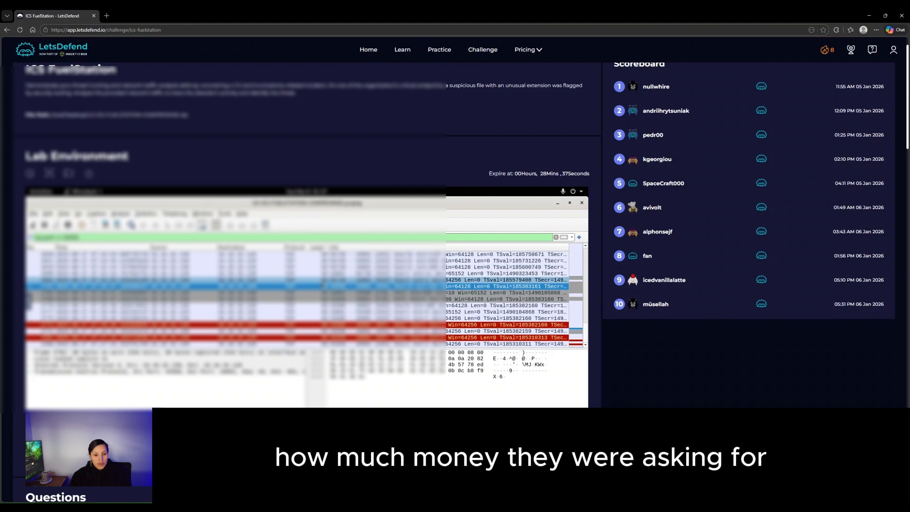
left_click(320, 249)
scroll(317, 294, "down", 10)
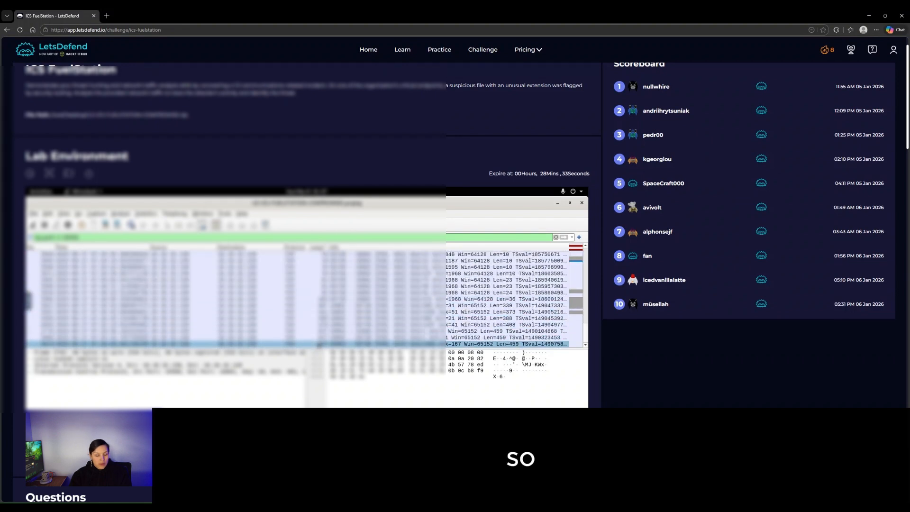
double_click(314, 345)
scroll(298, 401, "down", 4)
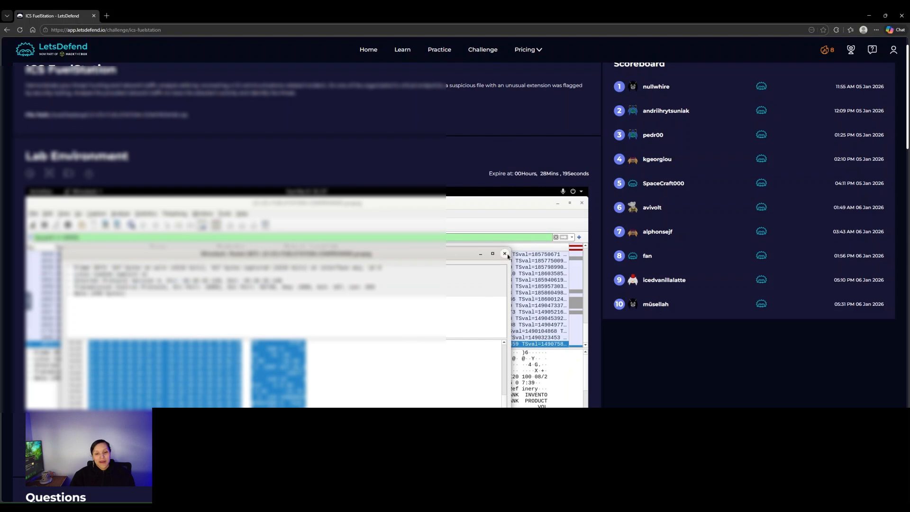
scroll(604, 354, "down", 8)
scroll(602, 351, "down", 10)
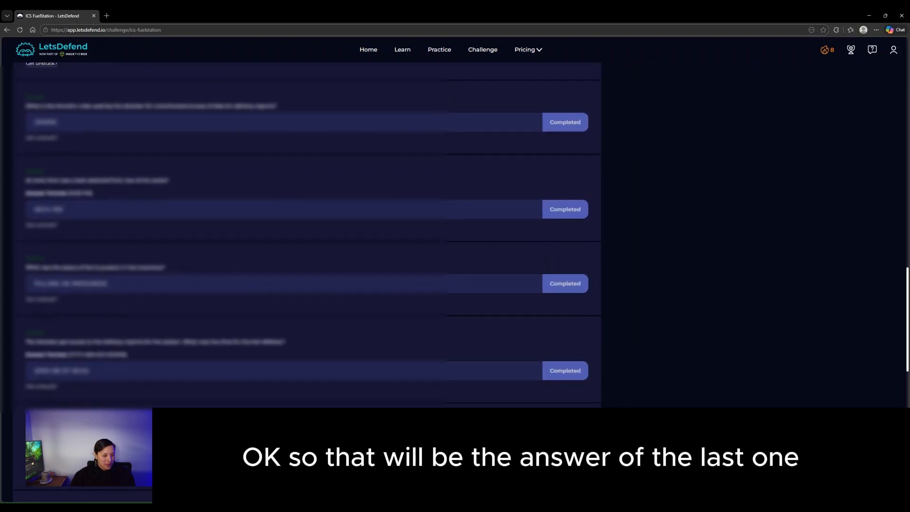
scroll(461, 283, "down", 5)
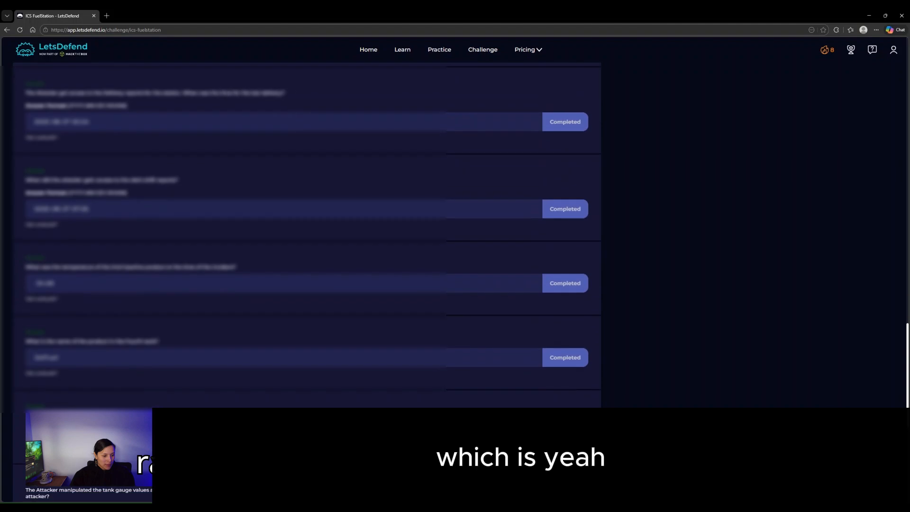
scroll(307, 235, "down", 2)
scroll(307, 235, "down", 1)
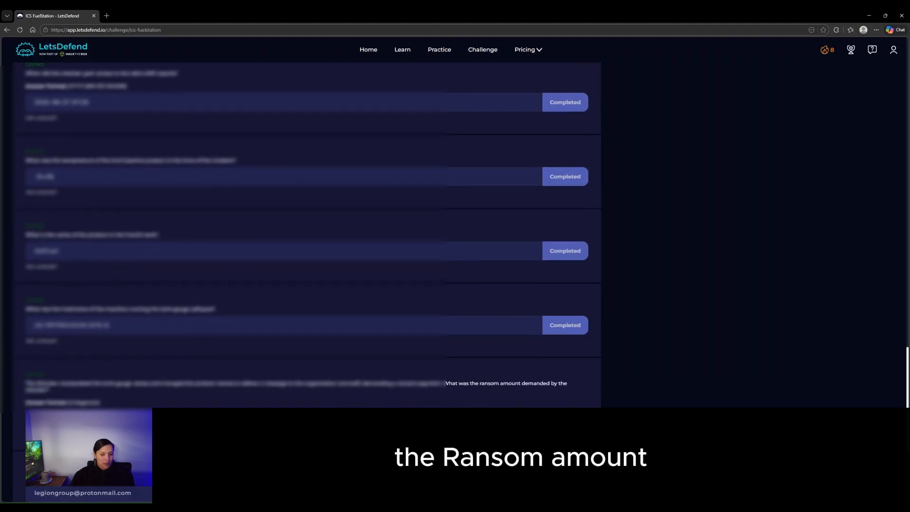
scroll(307, 235, "up", 10)
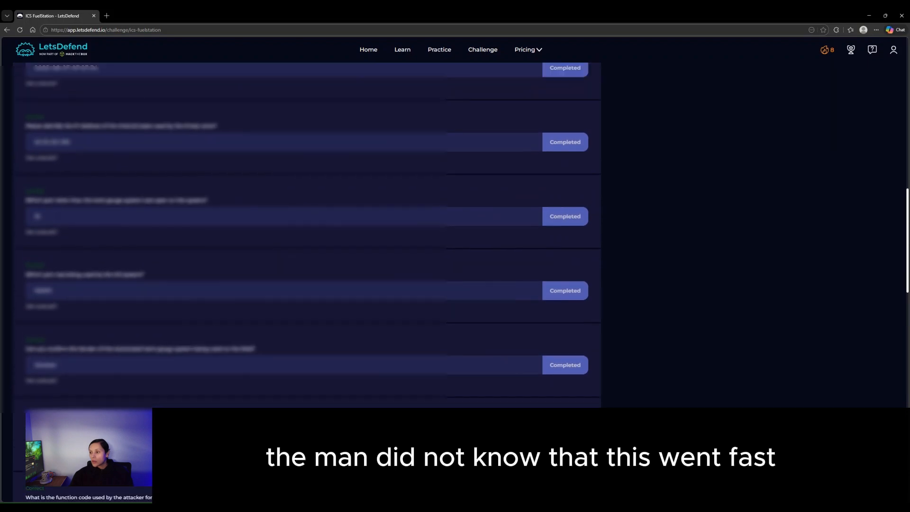
scroll(469, 360, "up", 12)
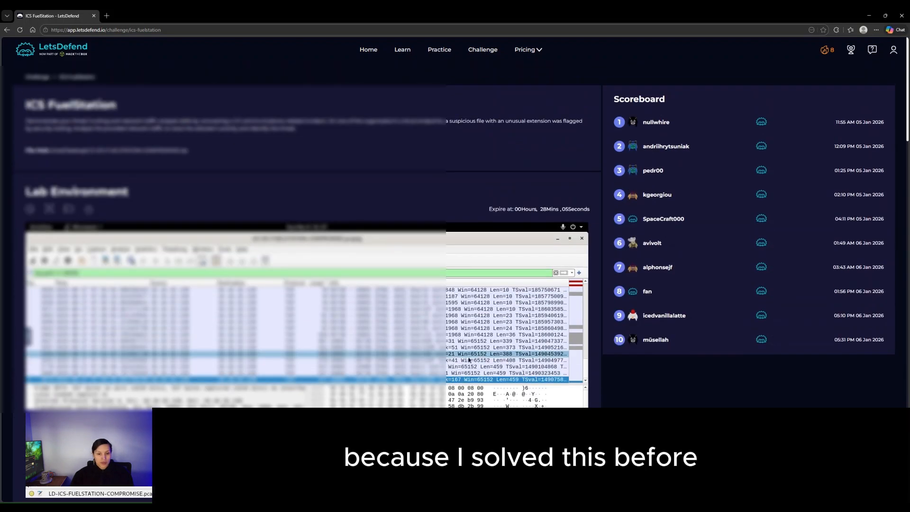